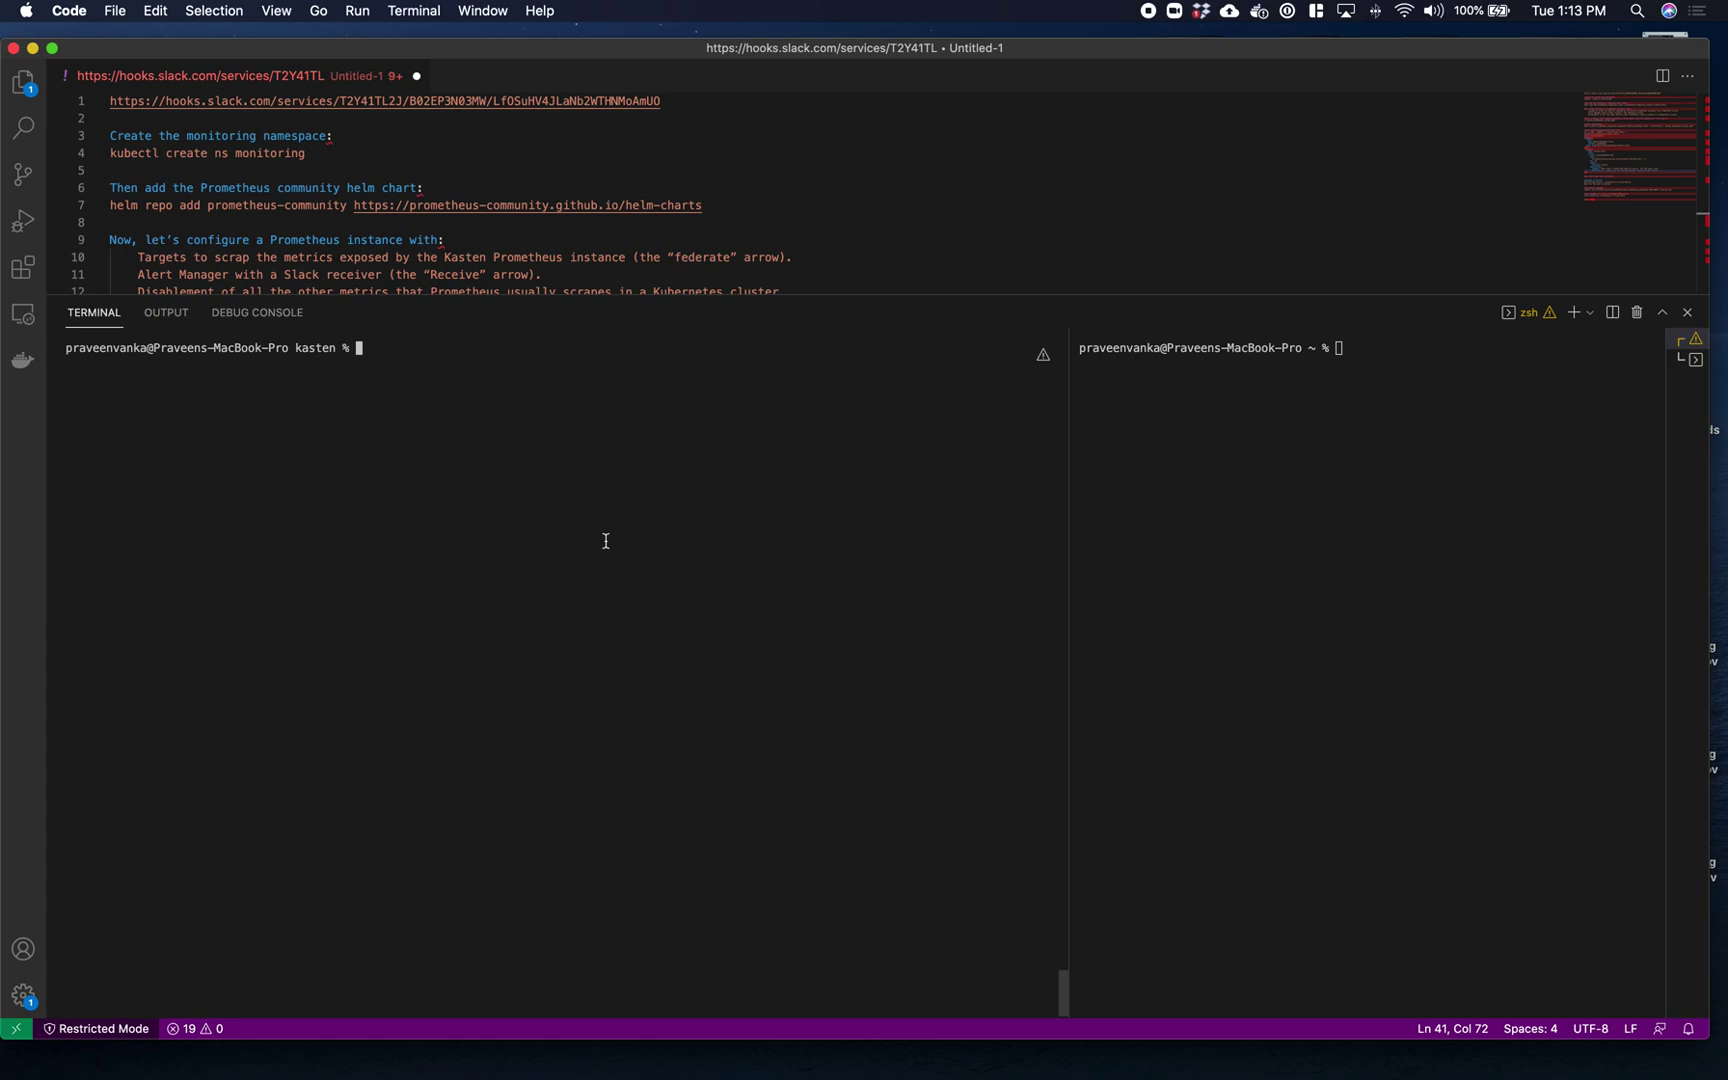
- Switch to Chrome and go from the Kasten Status page to the cluster dashboard
{"action": "key", "text": "super+Tab"}
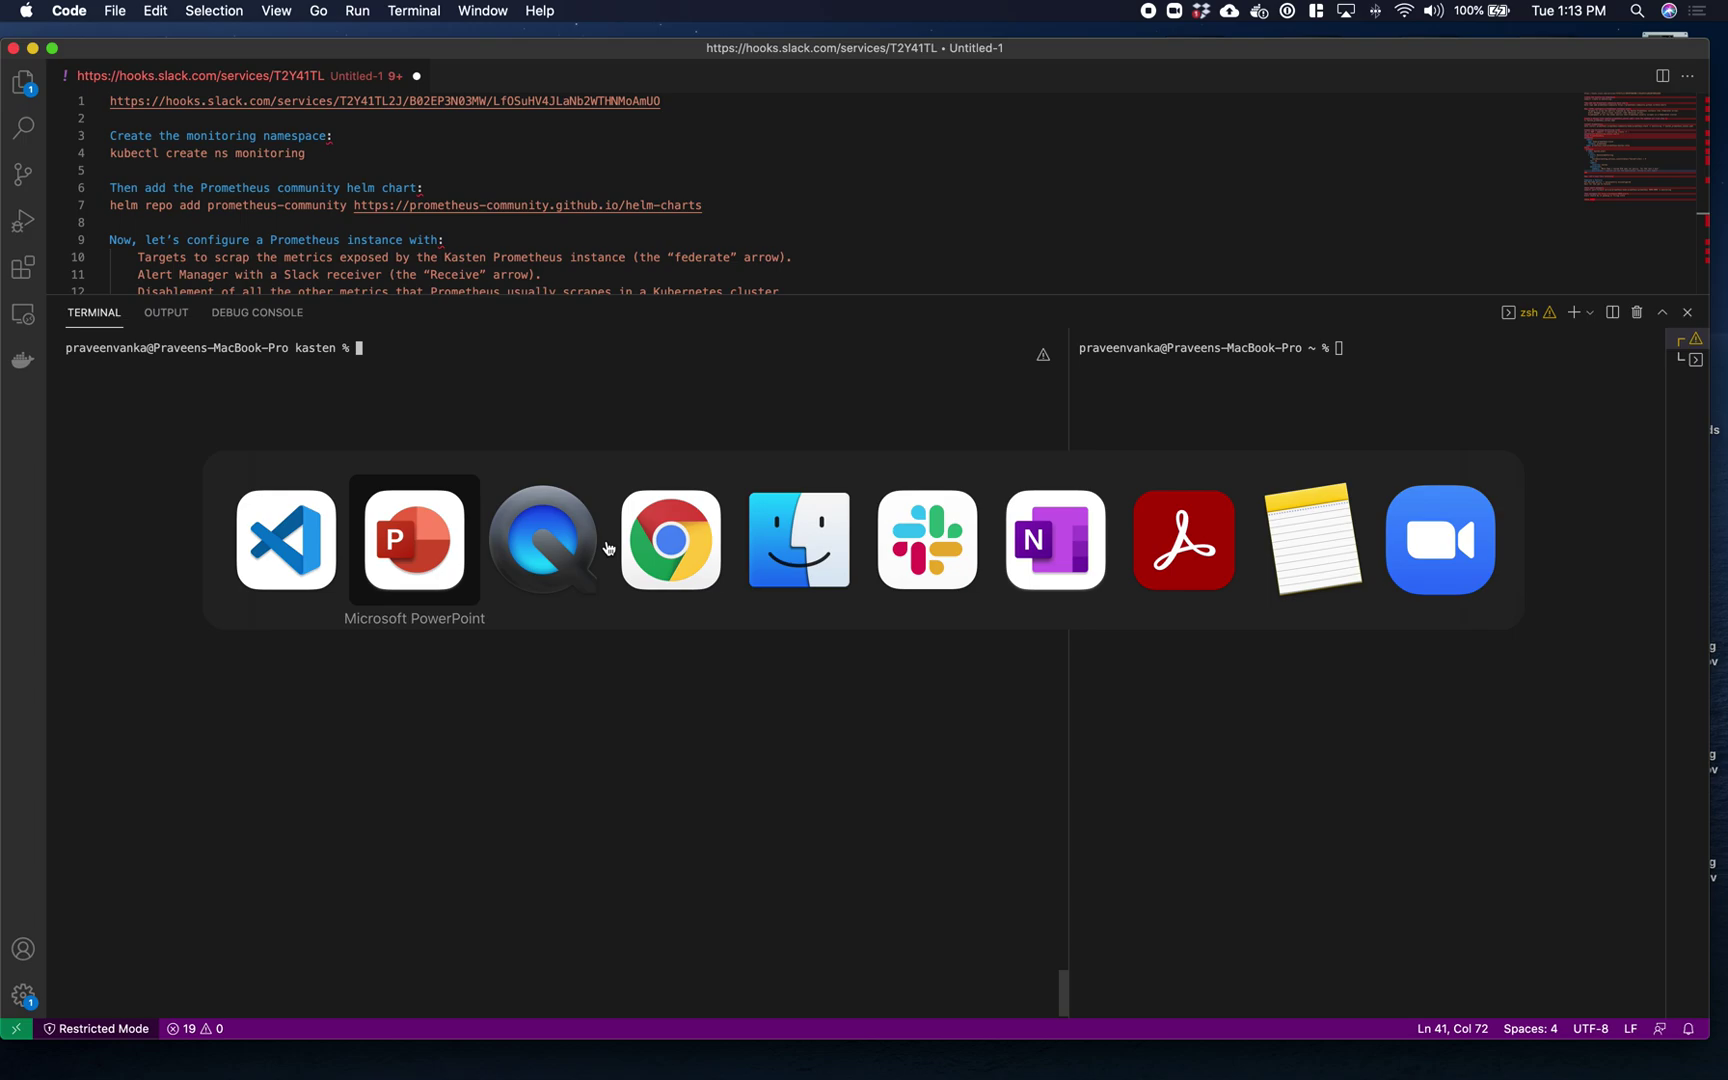
{"action": "left_click", "coordinate": [632, 553]}
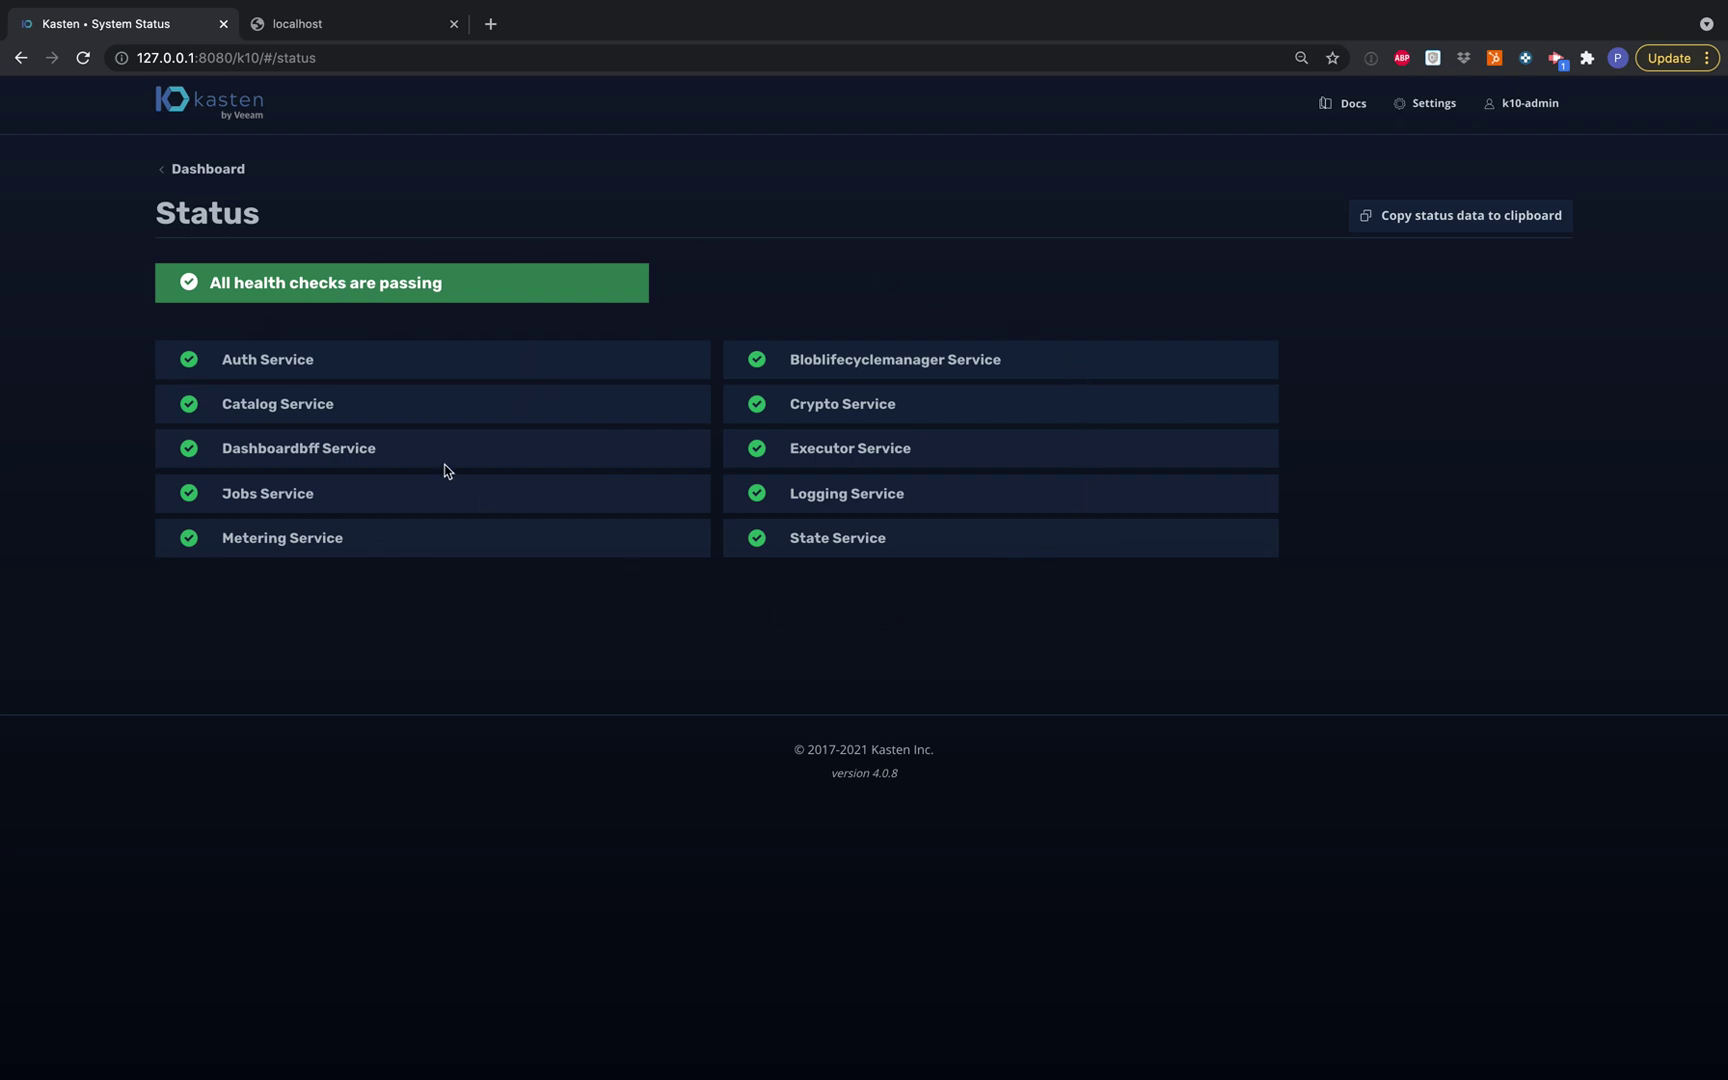
{"action": "left_click", "coordinate": [220, 170]}
{"action": "mouse_move", "coordinate": [229, 643]}
- Switch back to Visual Studio Code and create the monitoring namespace in the kasten terminal with kubectl create ns monitoring
{"action": "key", "text": "super+Tab"}
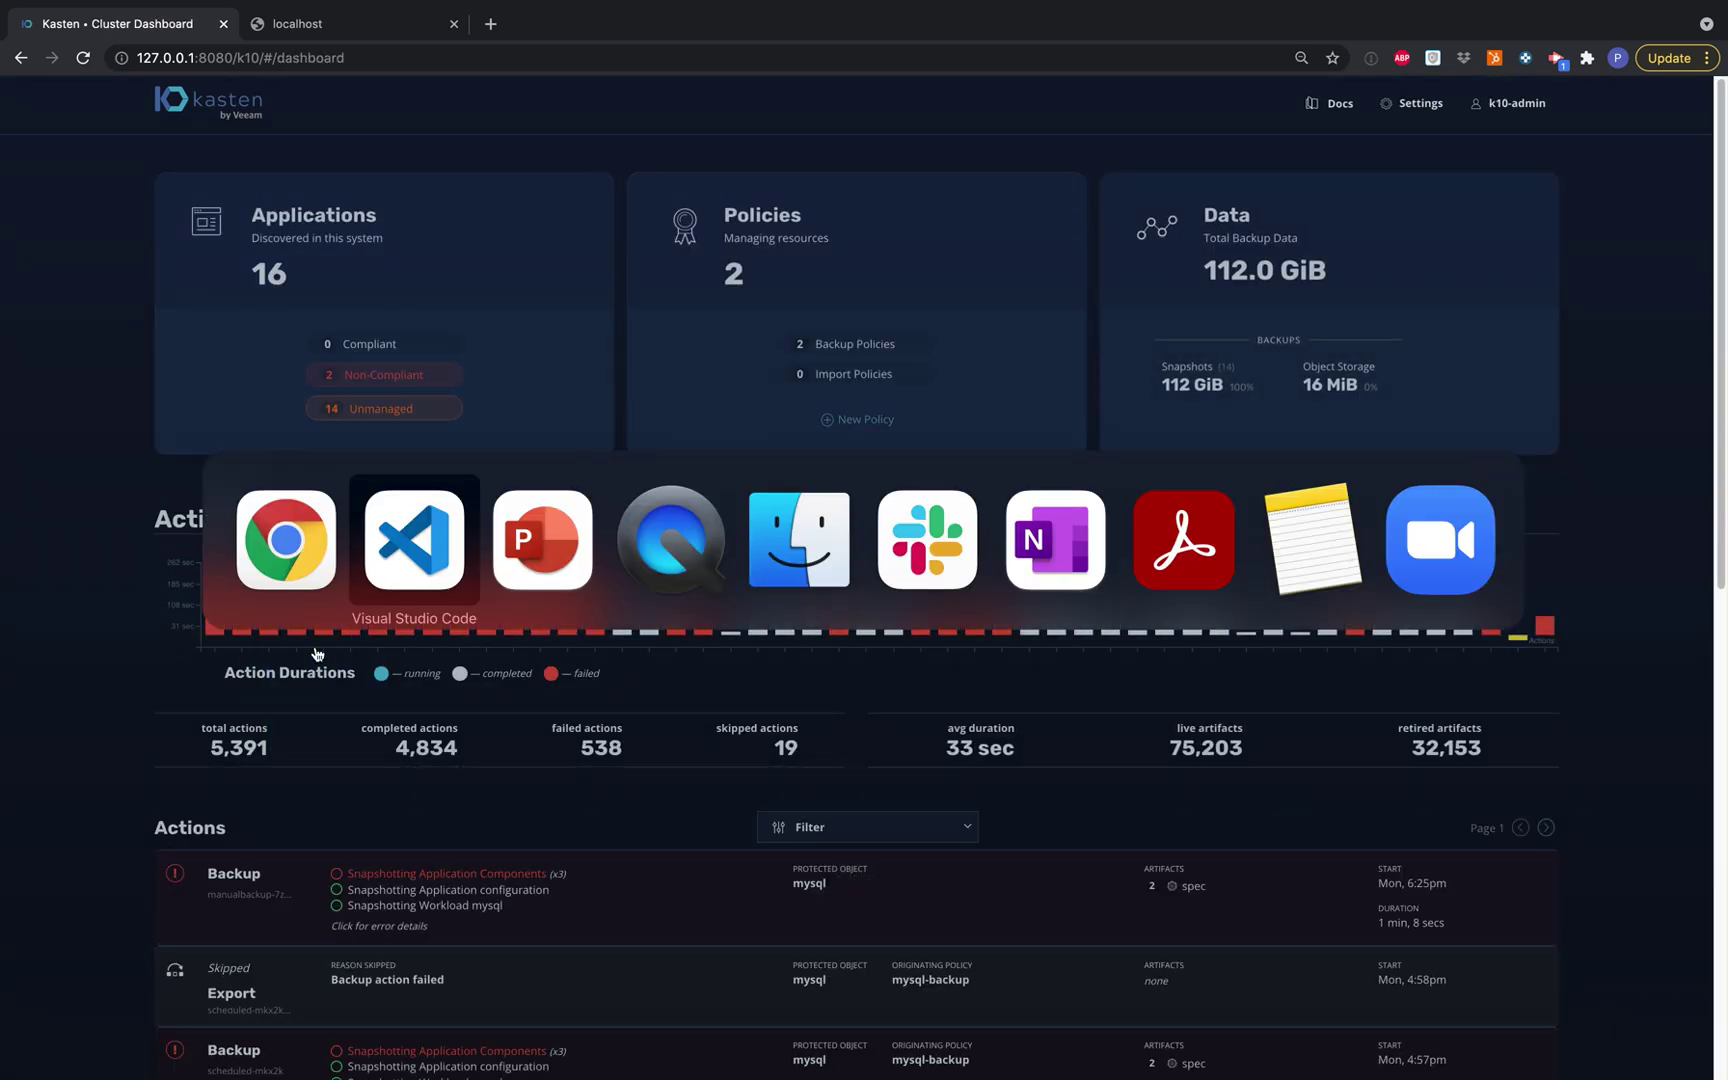
{"action": "left_click", "coordinate": [456, 572]}
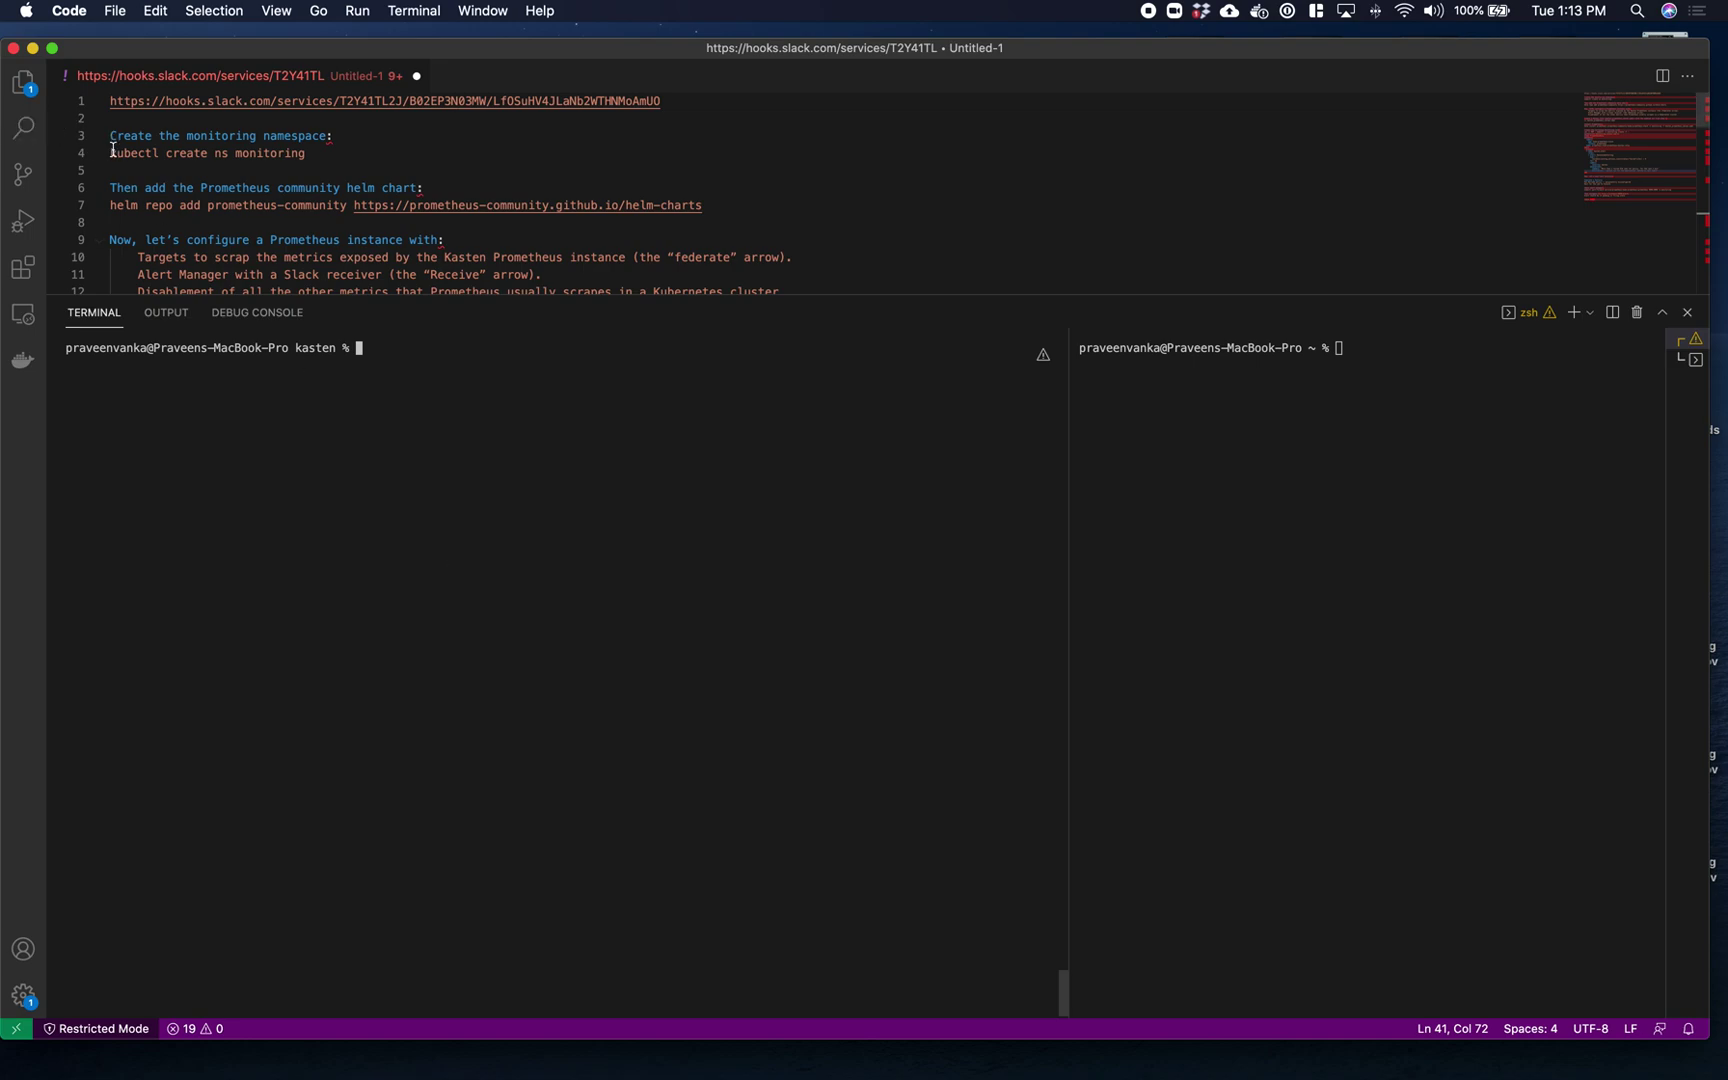
{"action": "left_click_drag", "start_coordinate": [113, 150], "coordinate": [183, 153]}
{"action": "left_click_drag", "start_coordinate": [306, 153], "coordinate": [111, 155]}
{"action": "key", "text": "super+c"}
{"action": "left_click", "coordinate": [414, 382]}
{"action": "key", "text": "super+v"}
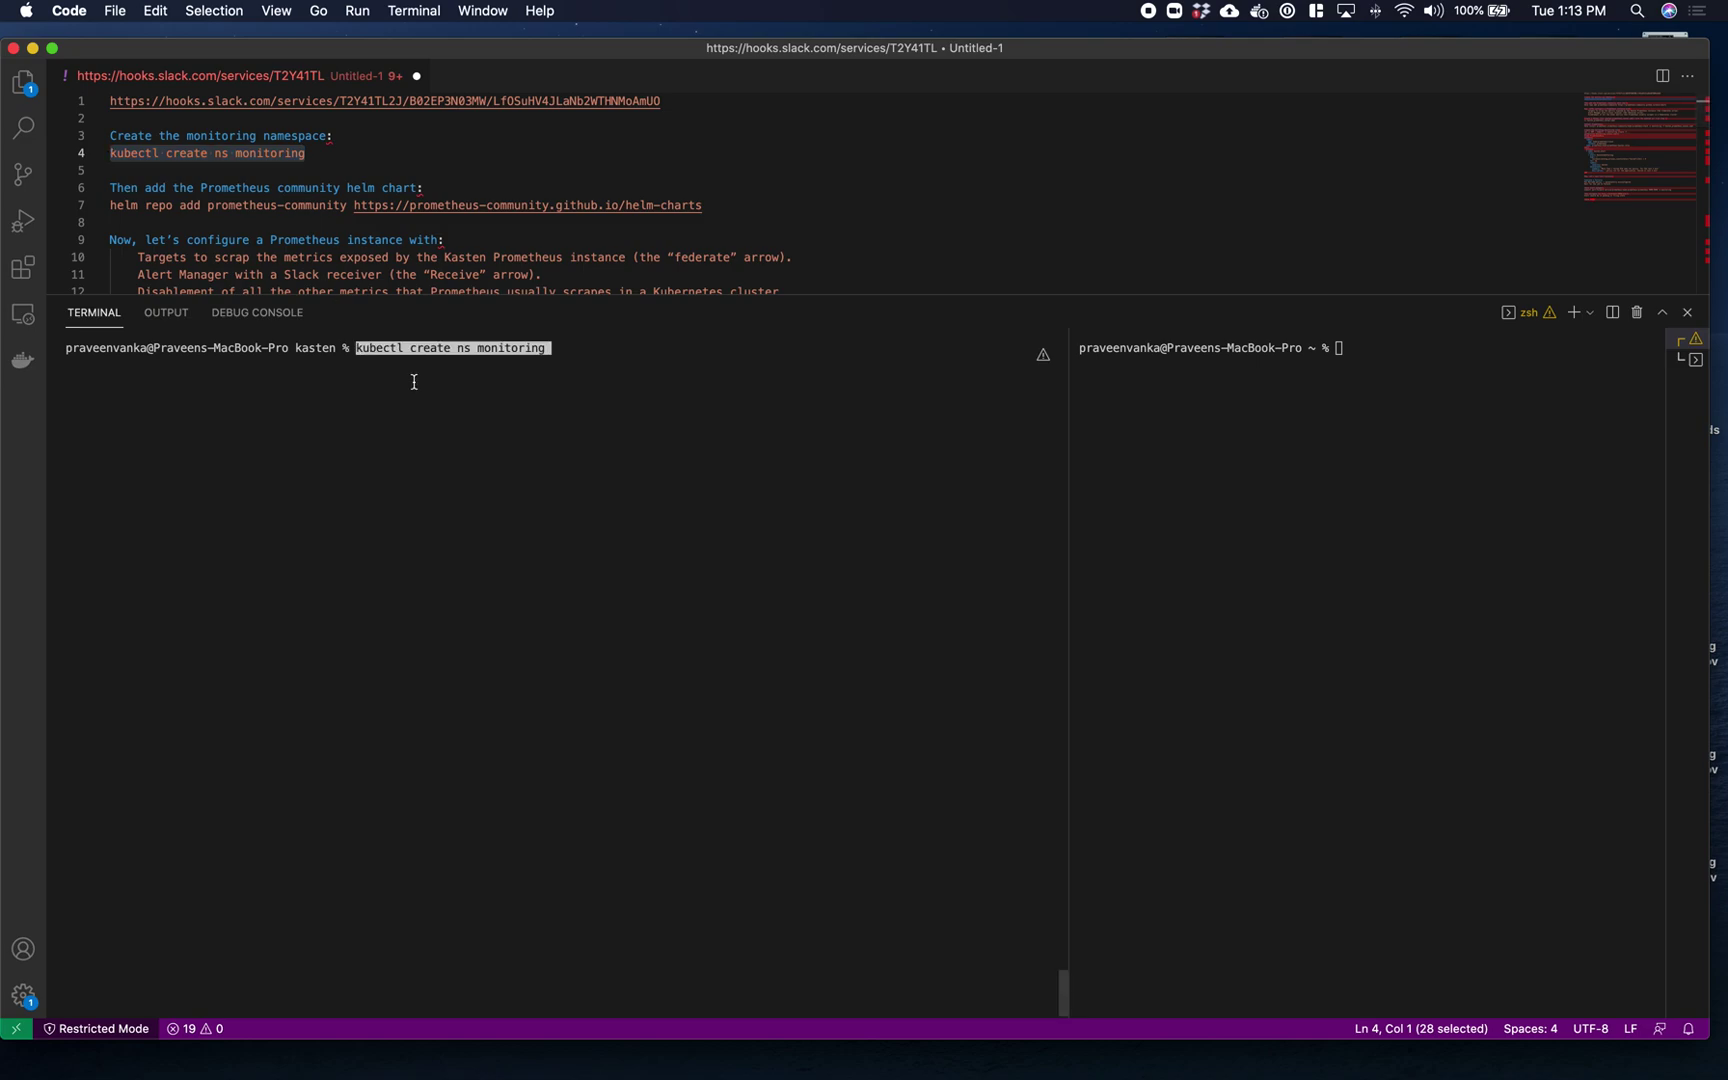
{"action": "key", "text": "Return"}
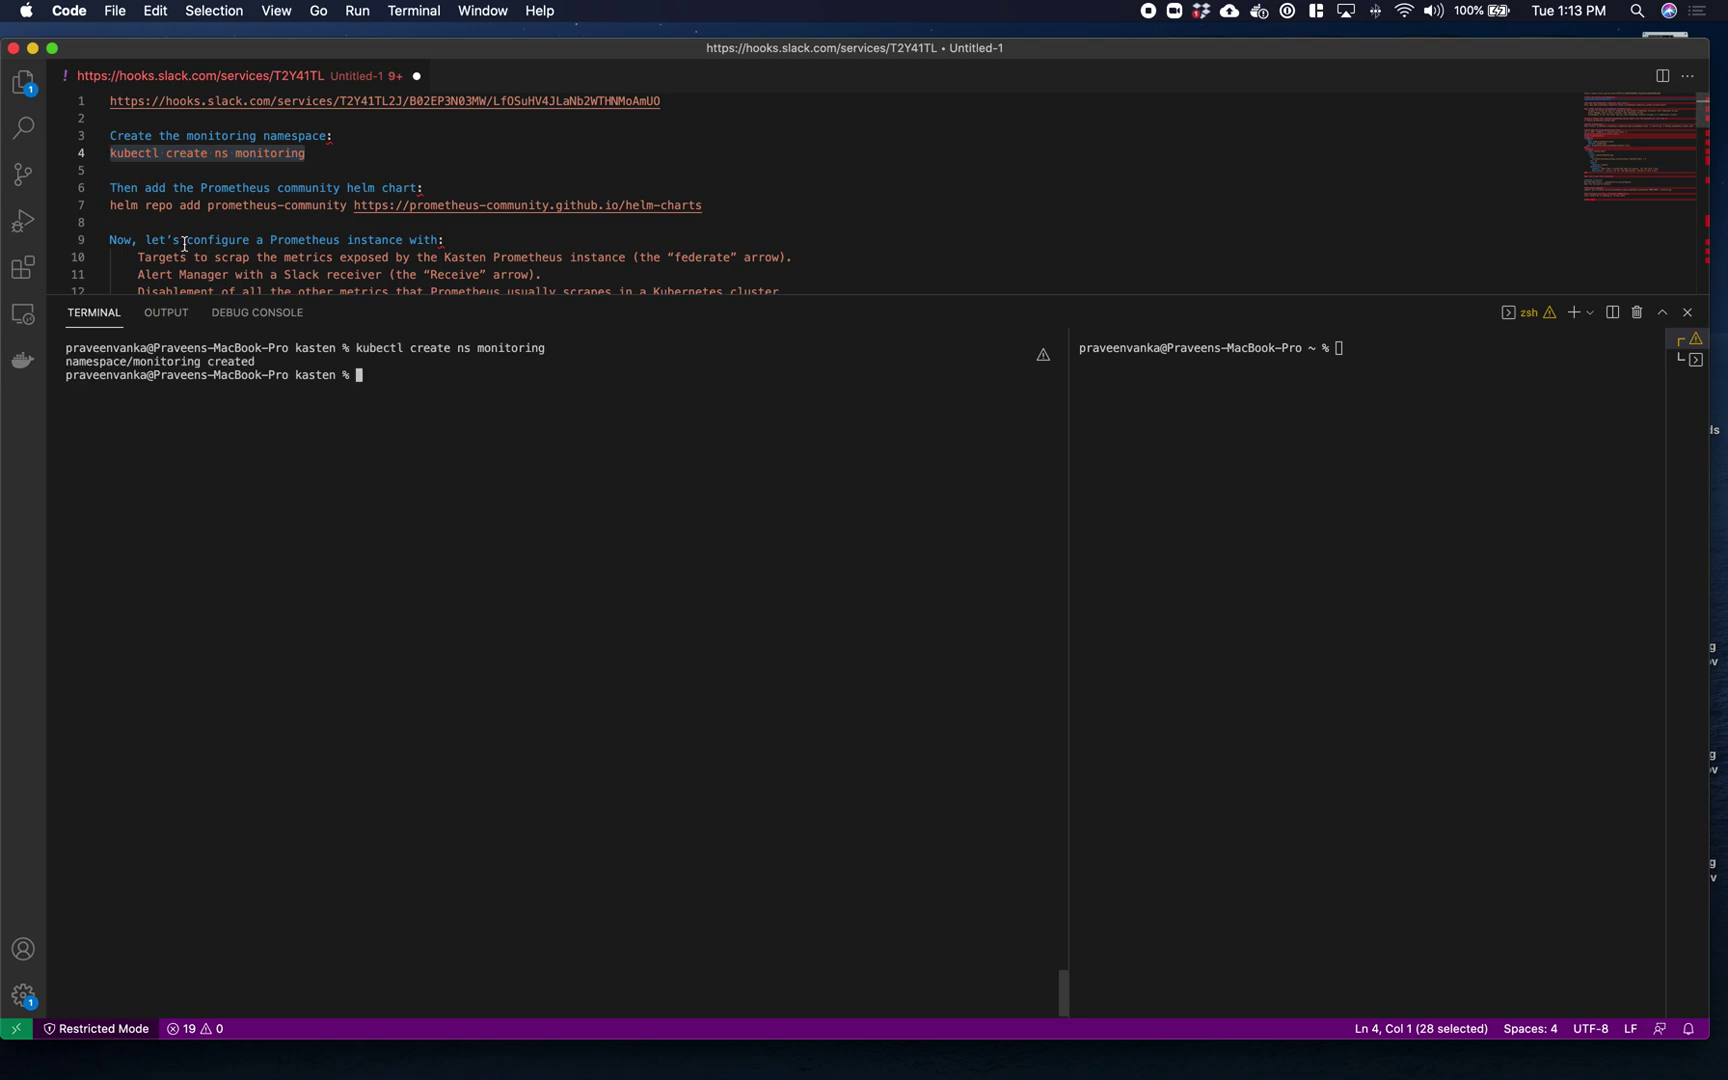
{"action": "left_click_drag", "start_coordinate": [110, 206], "coordinate": [704, 206]}
{"action": "key", "text": "super+c"}
{"action": "left_click", "coordinate": [552, 384]}
{"action": "key", "text": "super+v"}
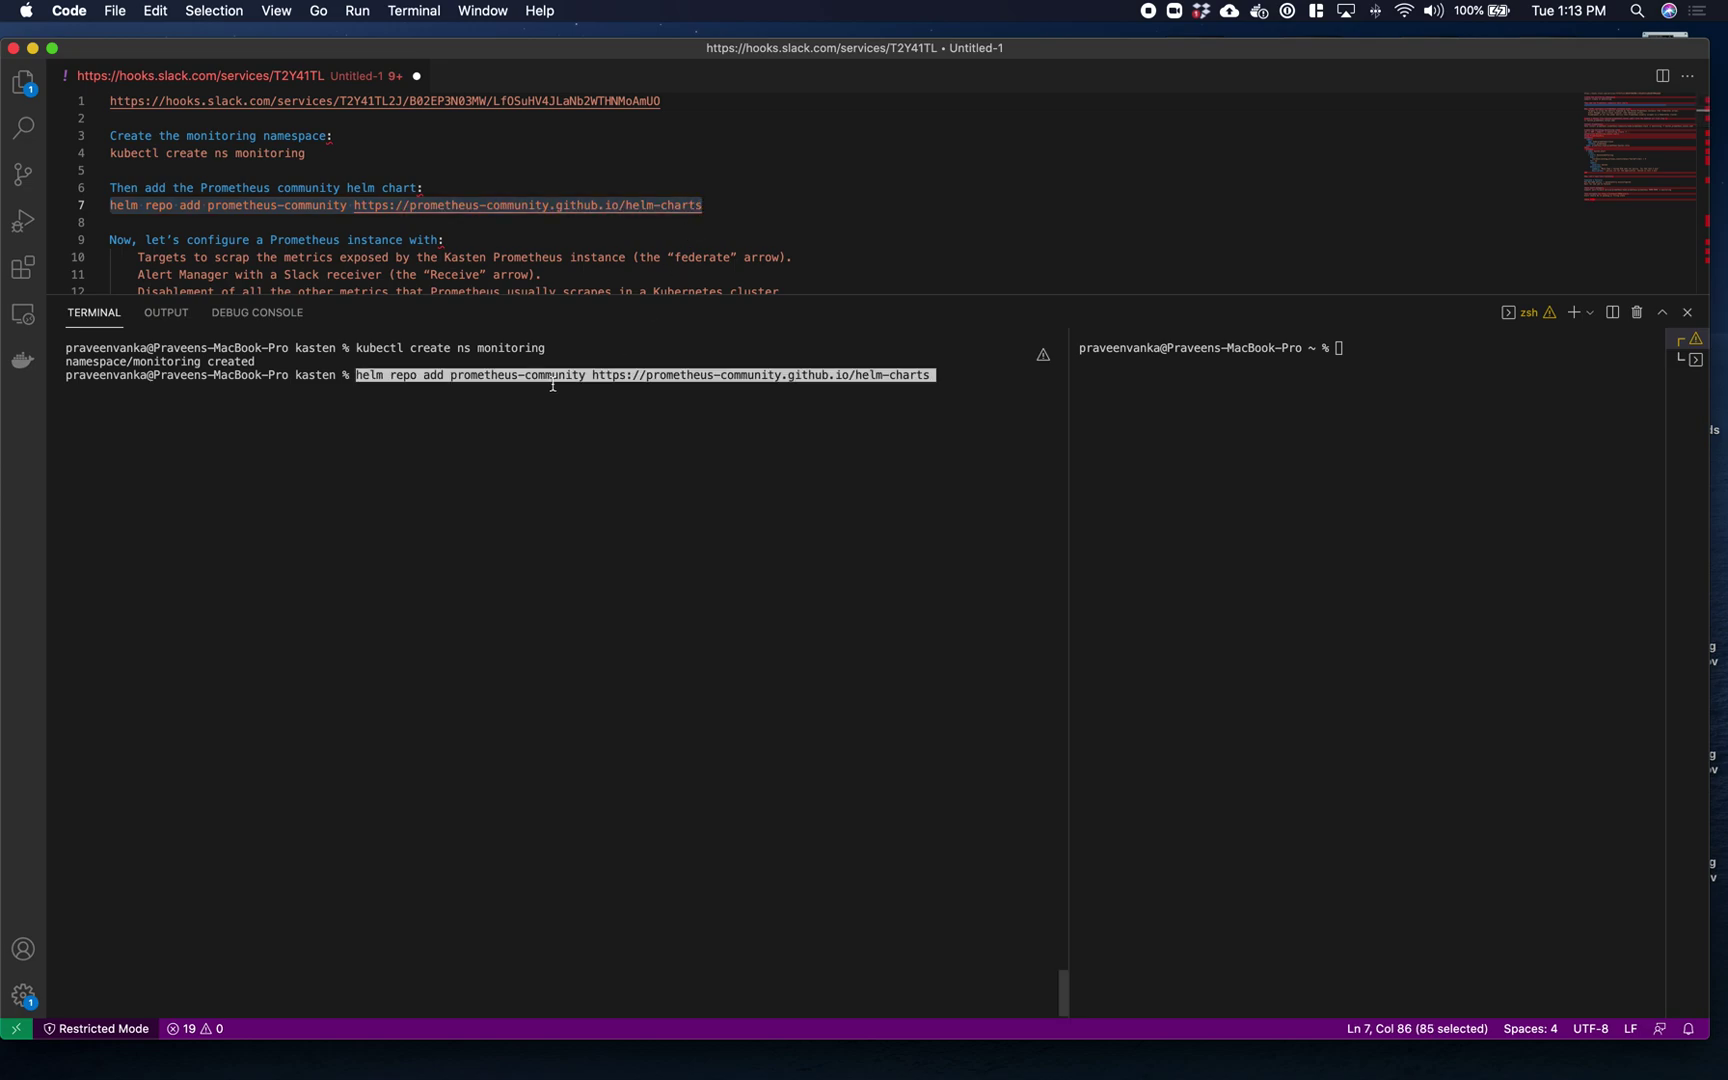
{"action": "key", "text": "Return"}
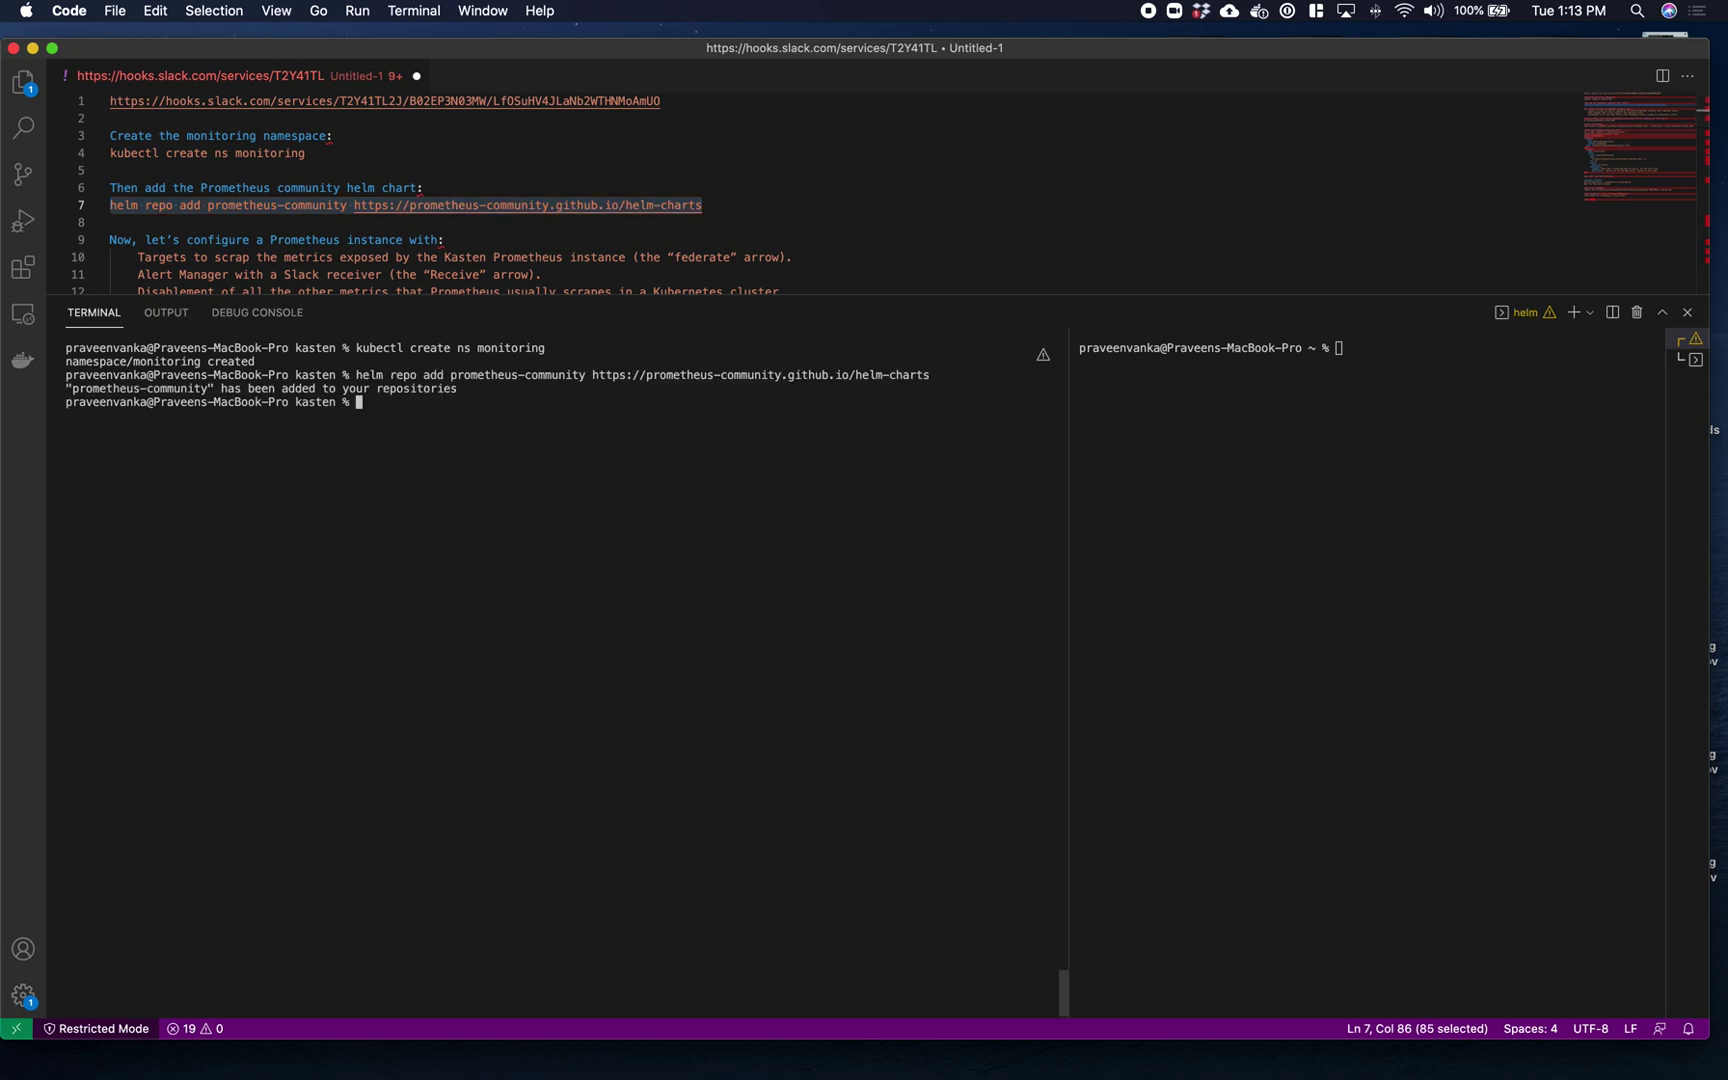
{"action": "type", "text": "helm repo update"}
{"action": "key", "text": "Return"}
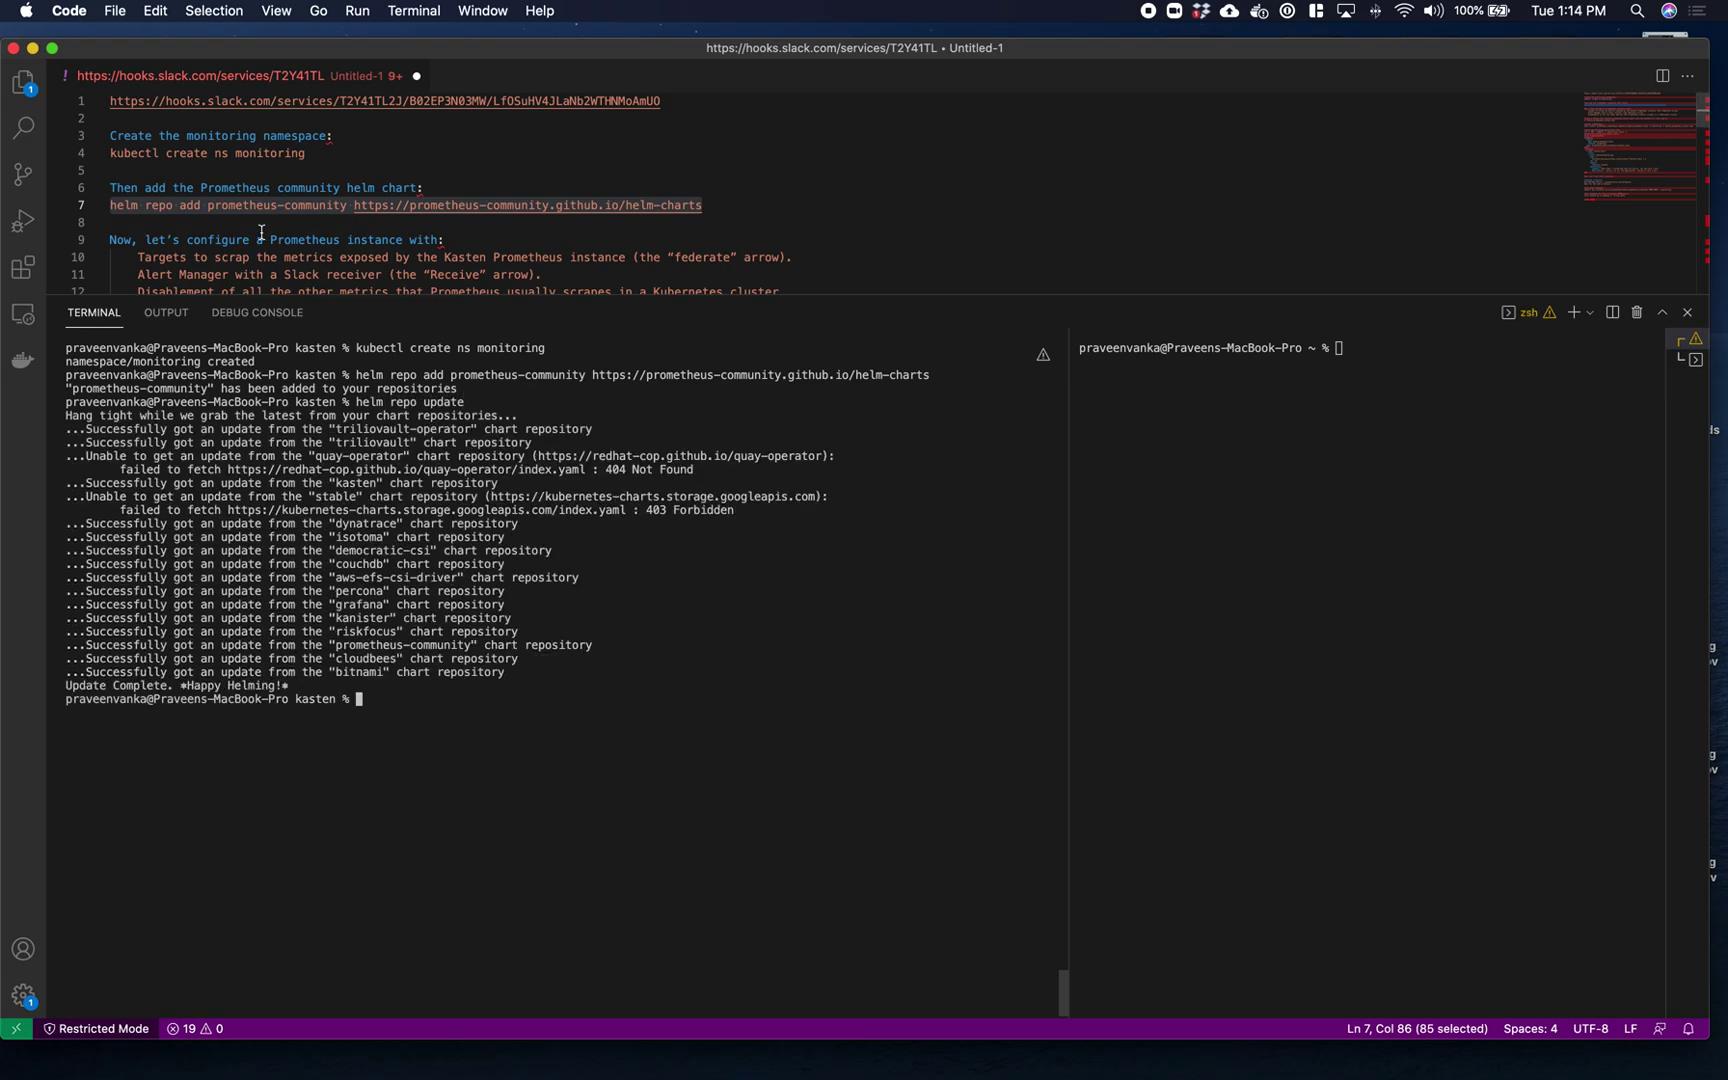
- Open kasten_prometheus_values.yaml in vi from the kasten terminal
{"action": "scroll", "coordinate": [254, 243], "scroll_direction": "down", "scroll_amount": 4}
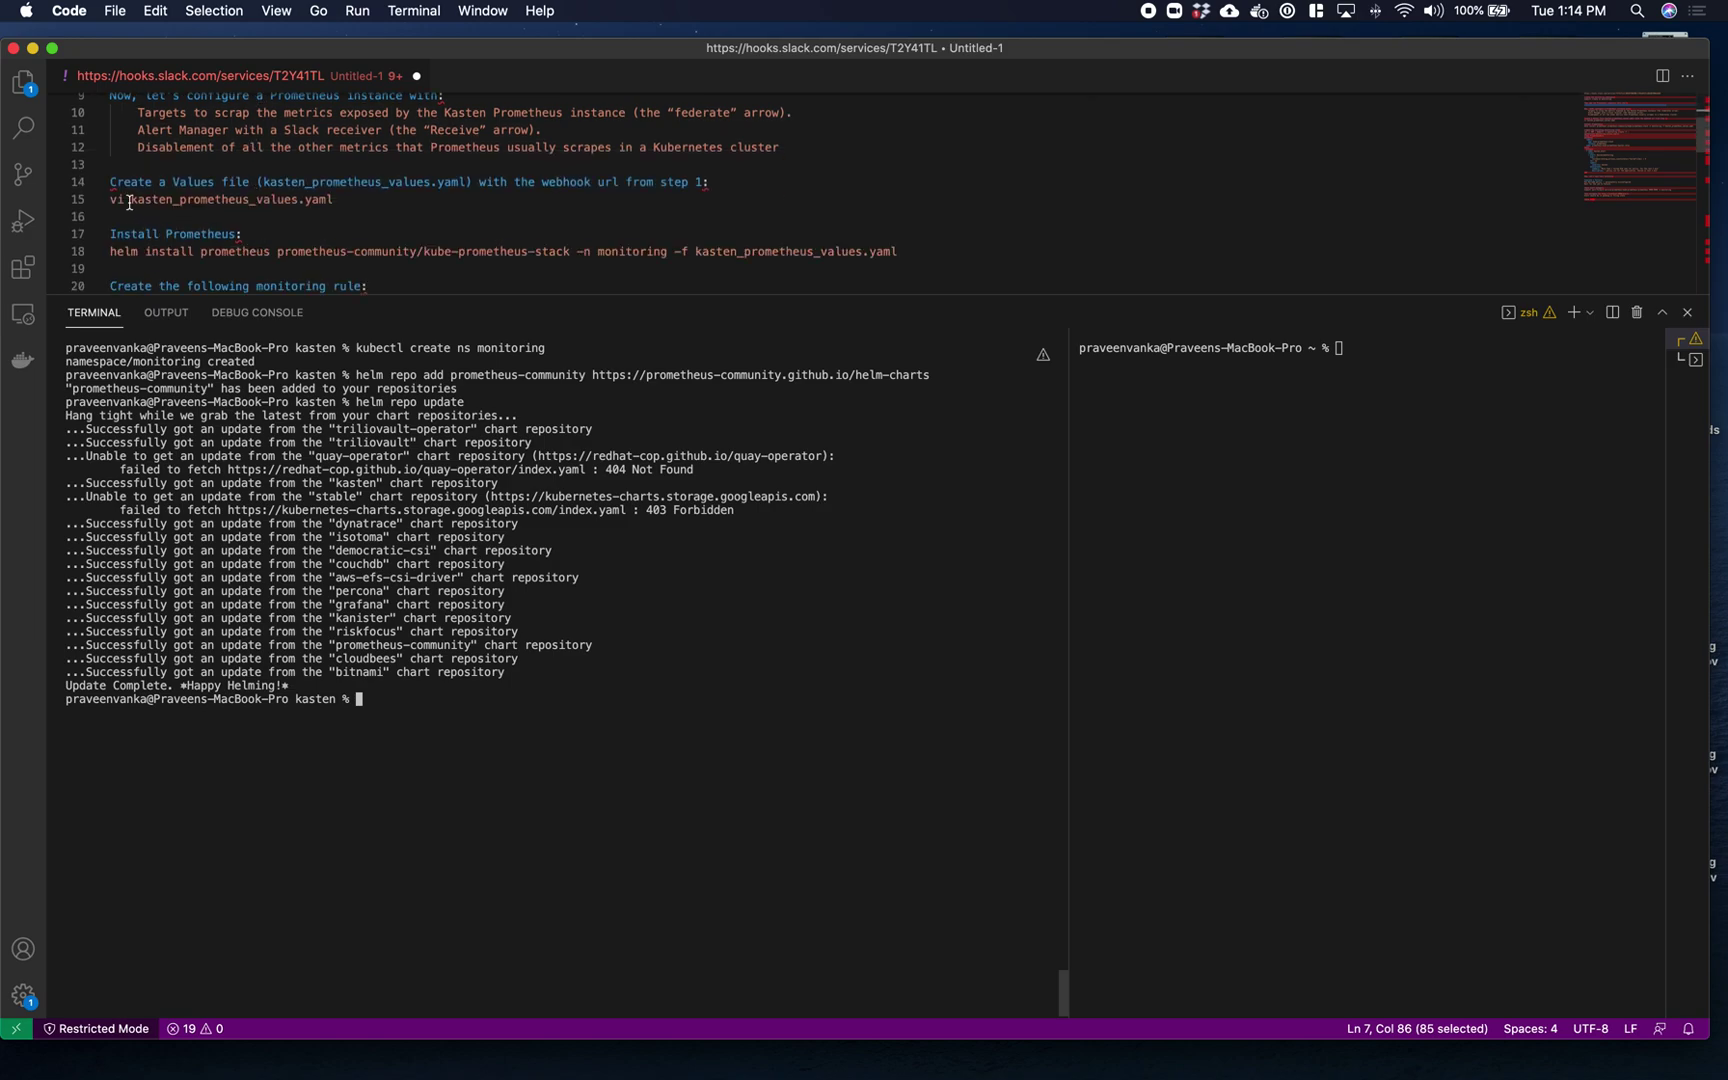
{"action": "left_click_drag", "start_coordinate": [111, 200], "coordinate": [620, 763]}
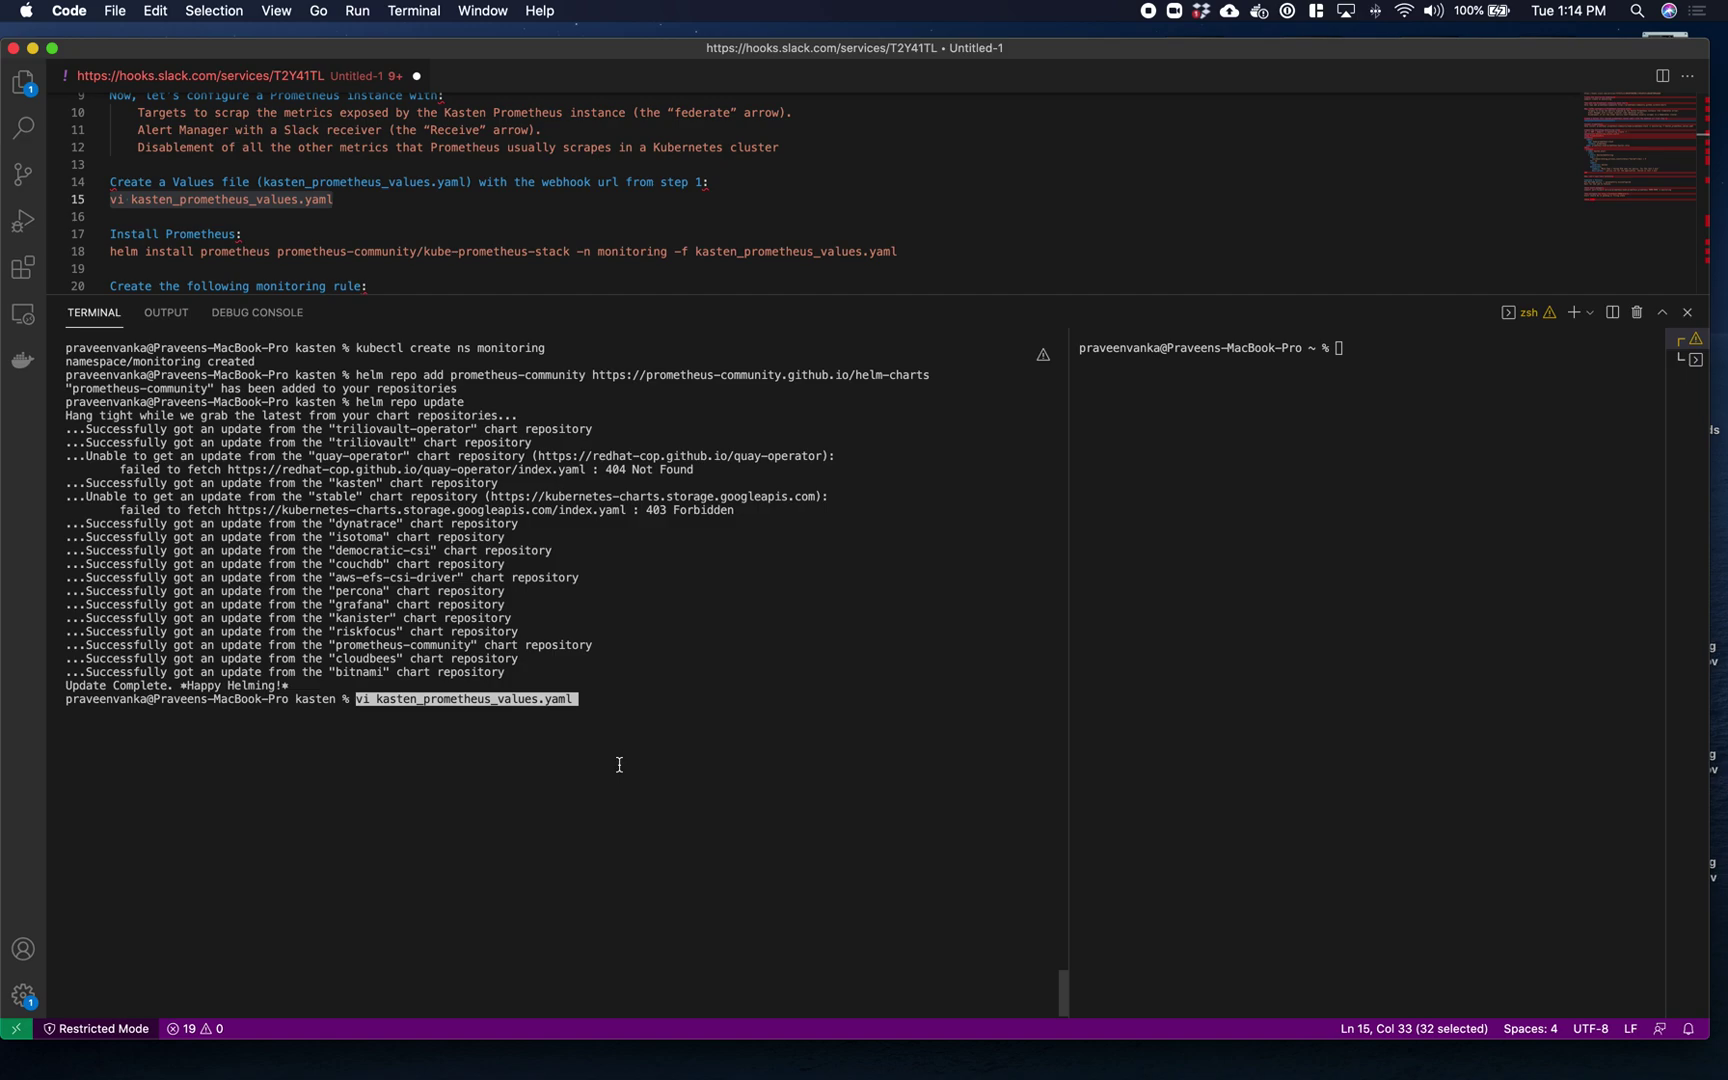
{"action": "key", "text": "Return"}
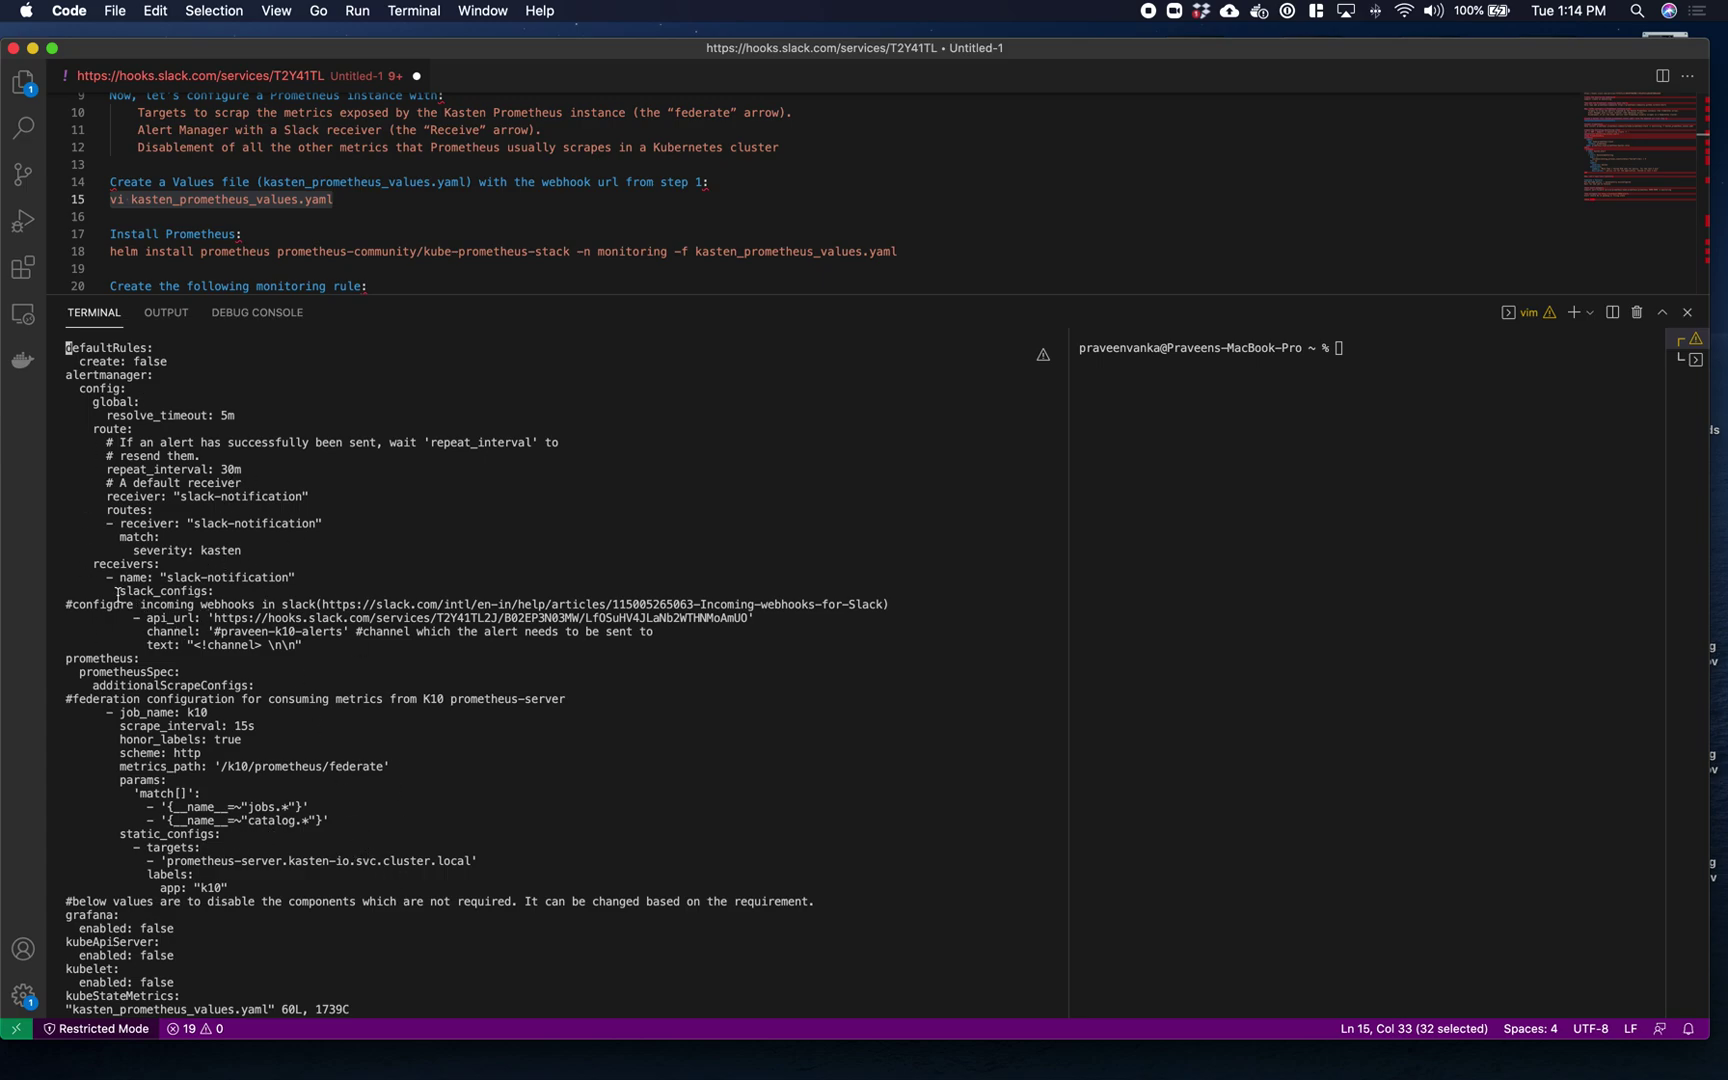
- Examine the Slack receiver's webhook URL, channel and message text in the values file, and quit vi without saving
{"action": "left_click_drag", "start_coordinate": [120, 591], "coordinate": [353, 654]}
{"action": "left_click", "coordinate": [353, 654]}
{"action": "left_click_drag", "start_coordinate": [213, 618], "coordinate": [748, 618]}
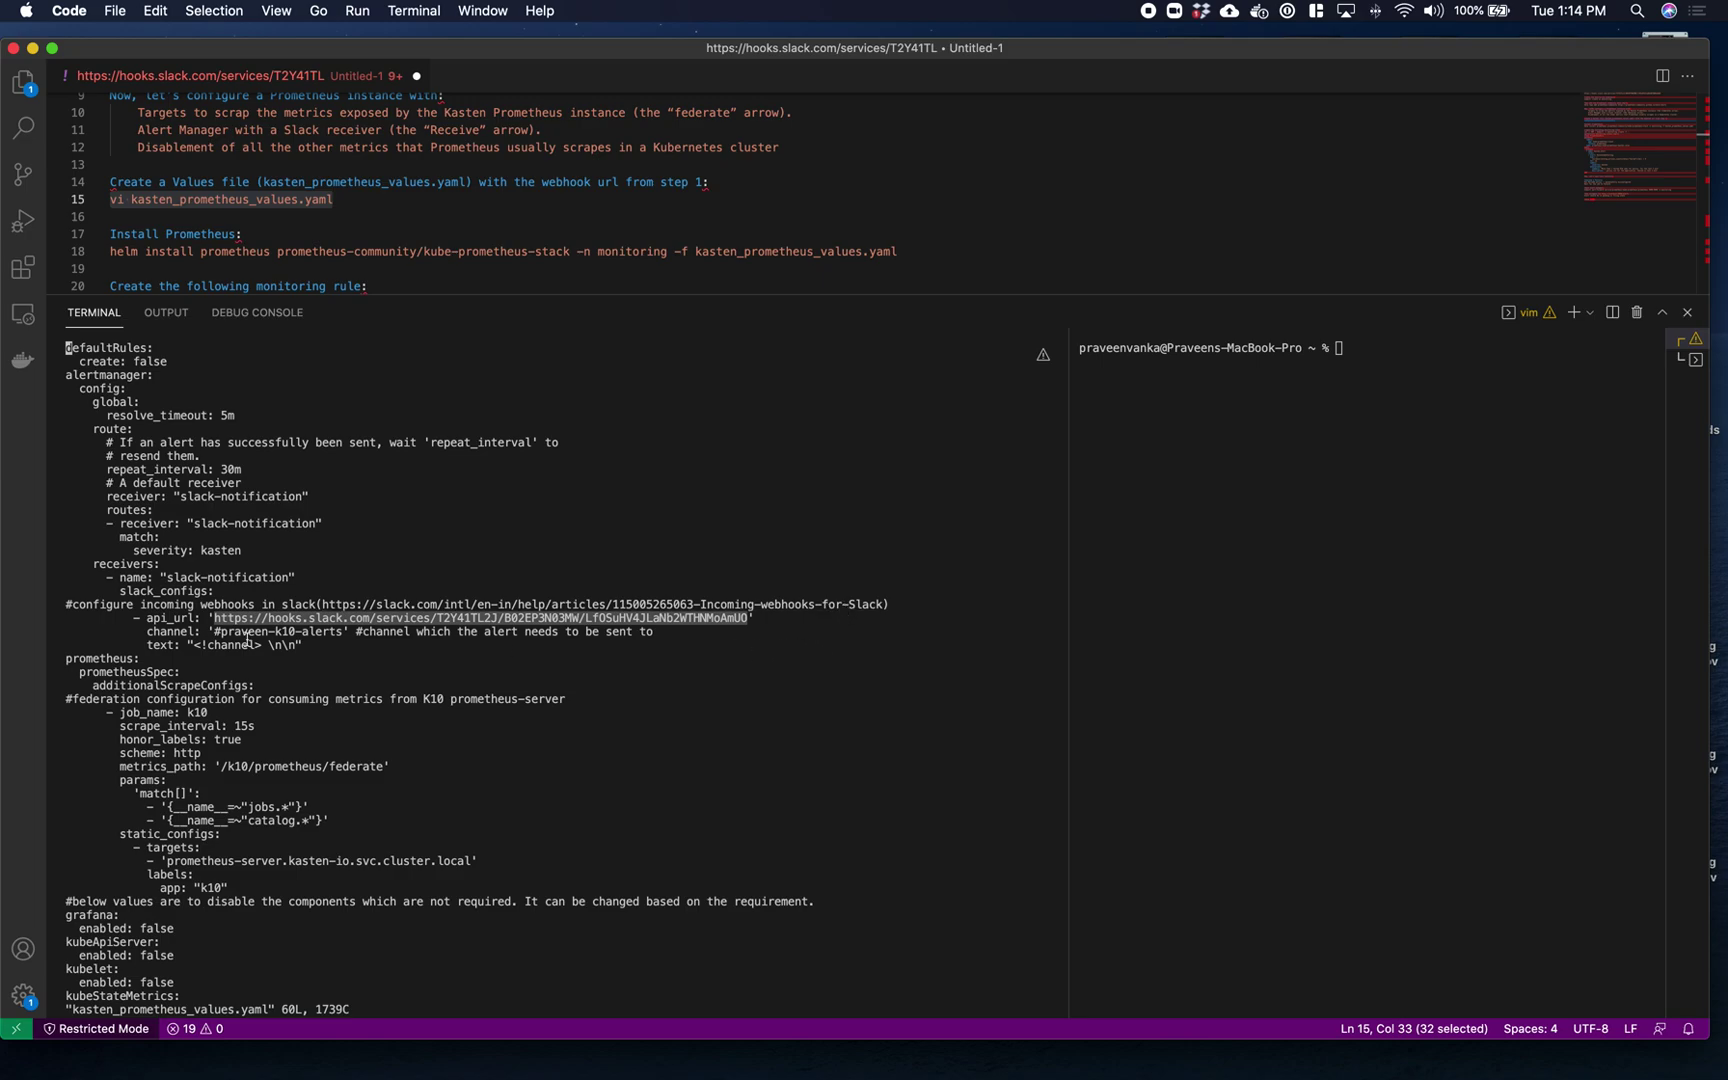
{"action": "left_click_drag", "start_coordinate": [214, 632], "coordinate": [343, 634]}
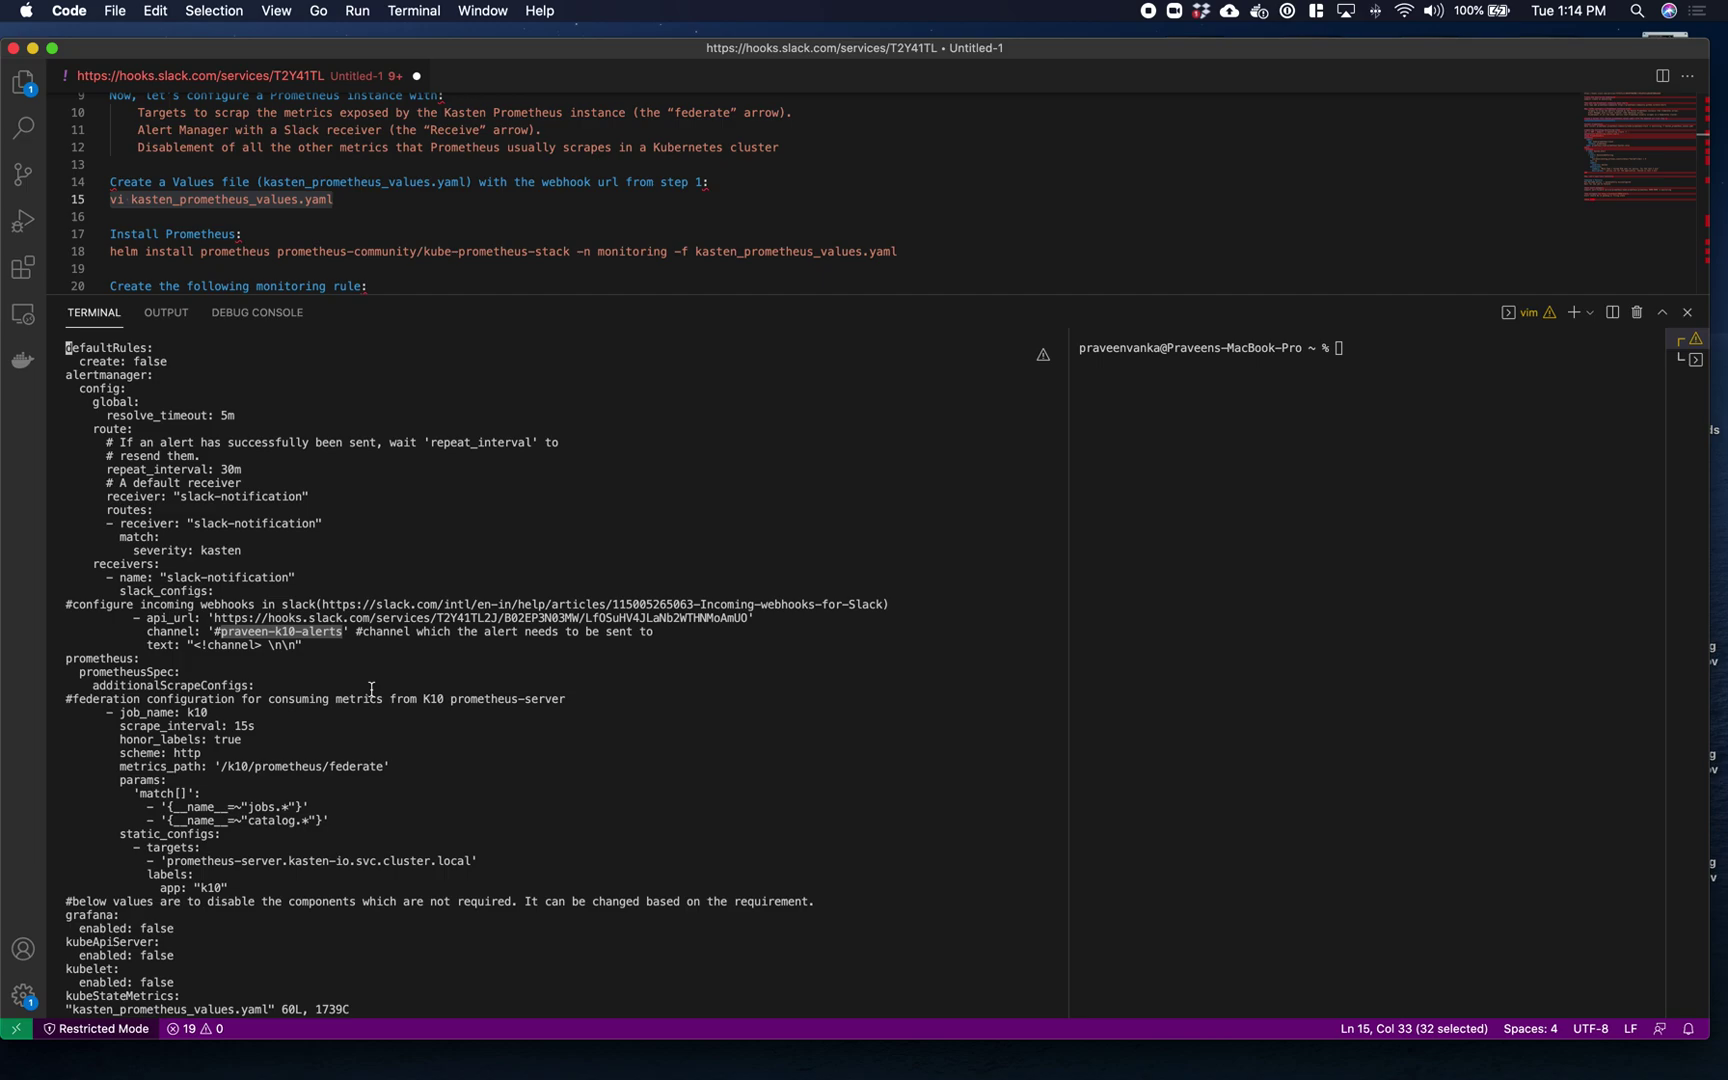
{"action": "left_click_drag", "start_coordinate": [197, 646], "coordinate": [262, 648]}
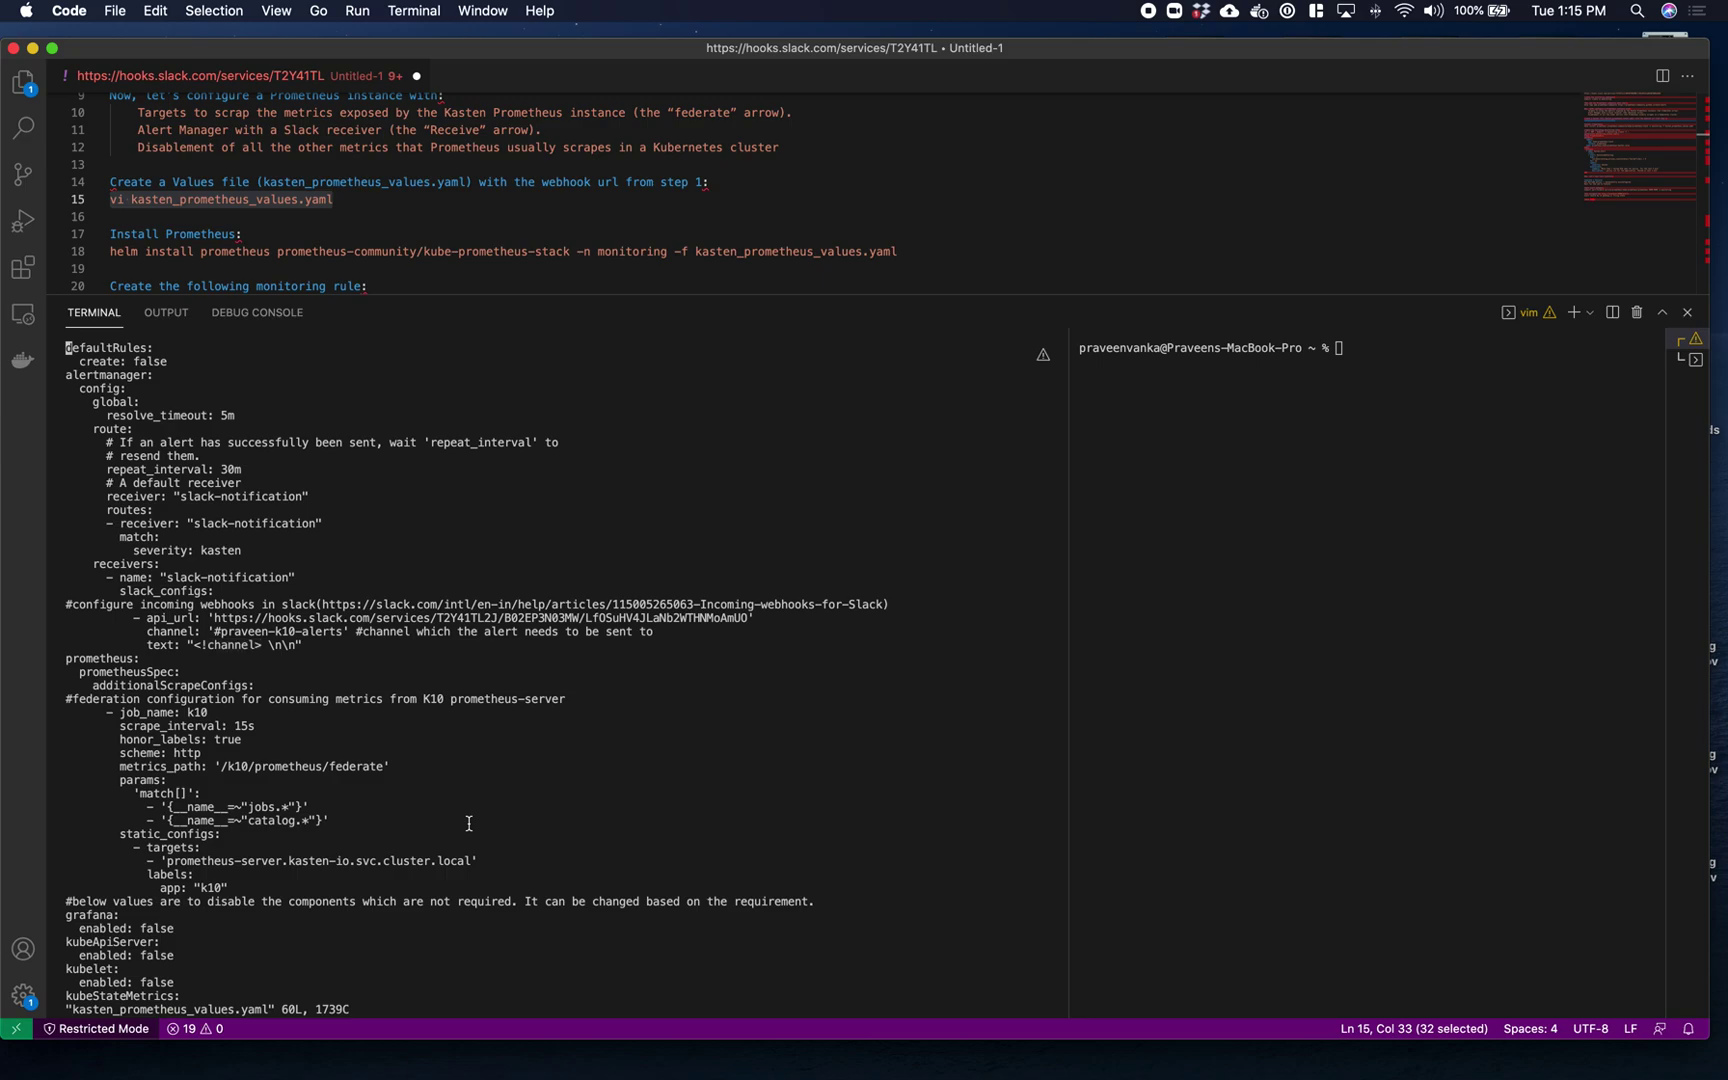
{"action": "type", "text": ":q"}
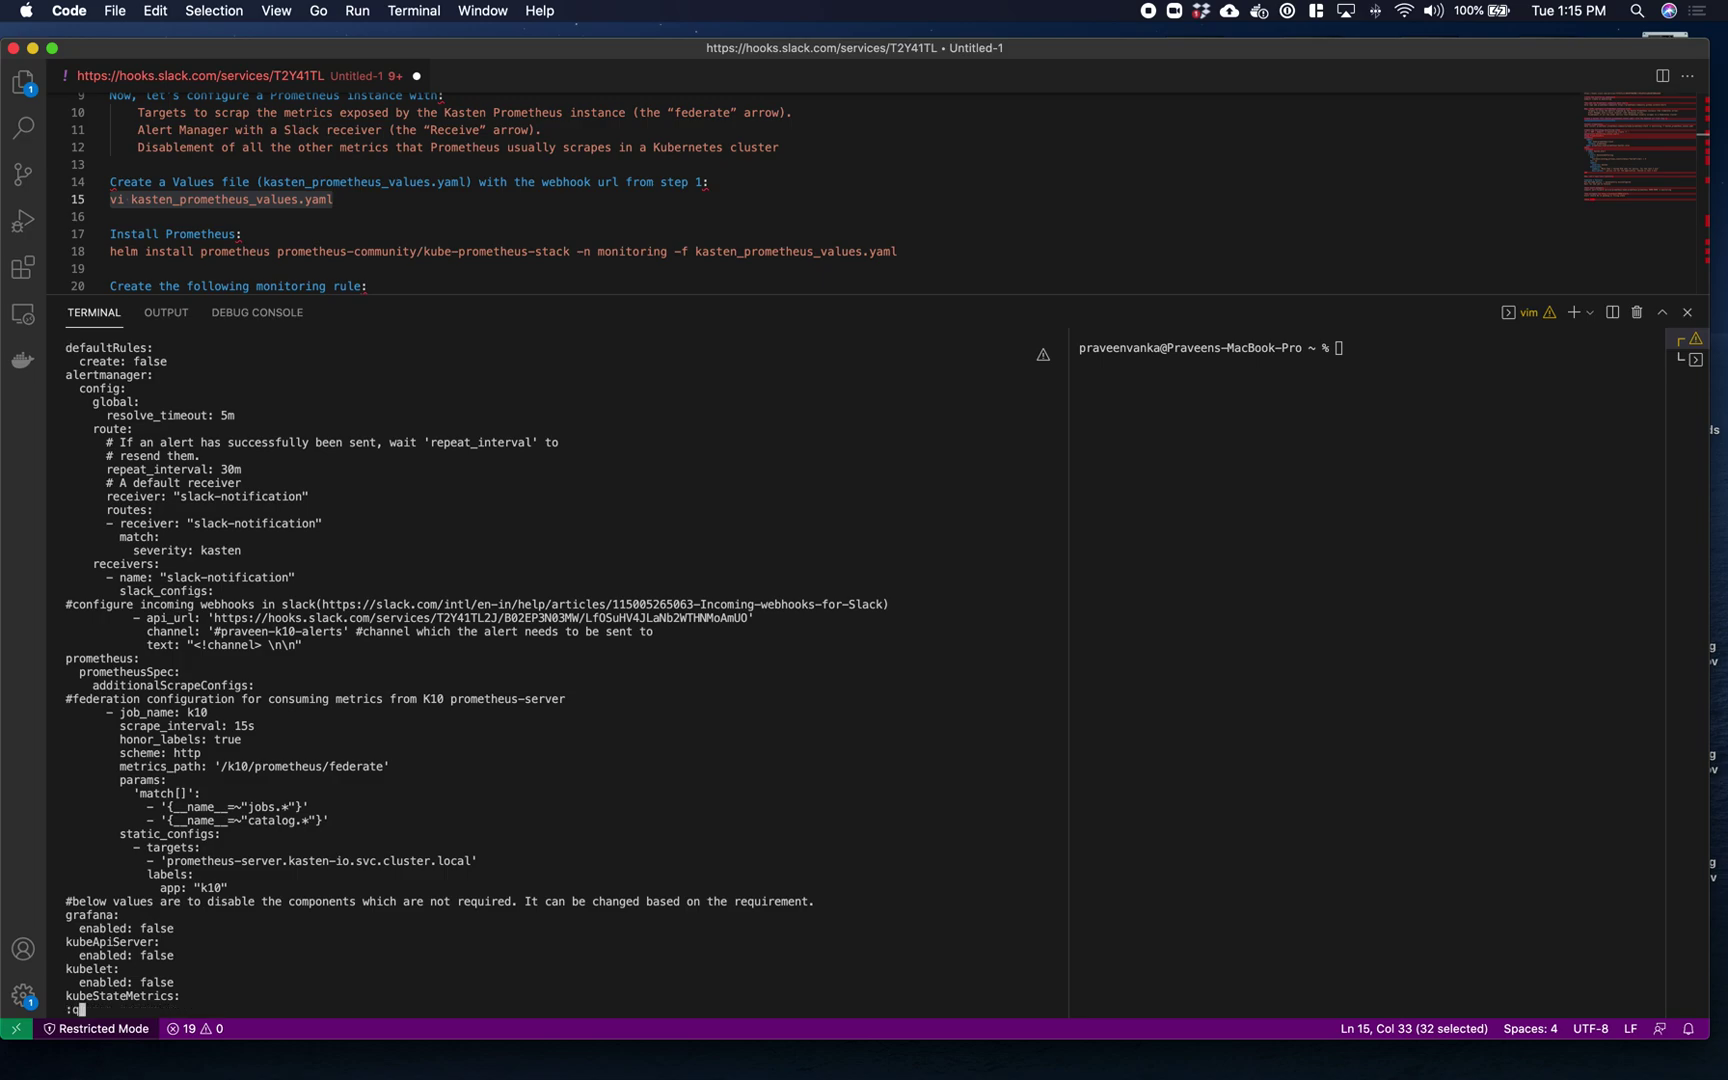
{"action": "type", "text": "!"}
{"action": "key", "text": "Return"}
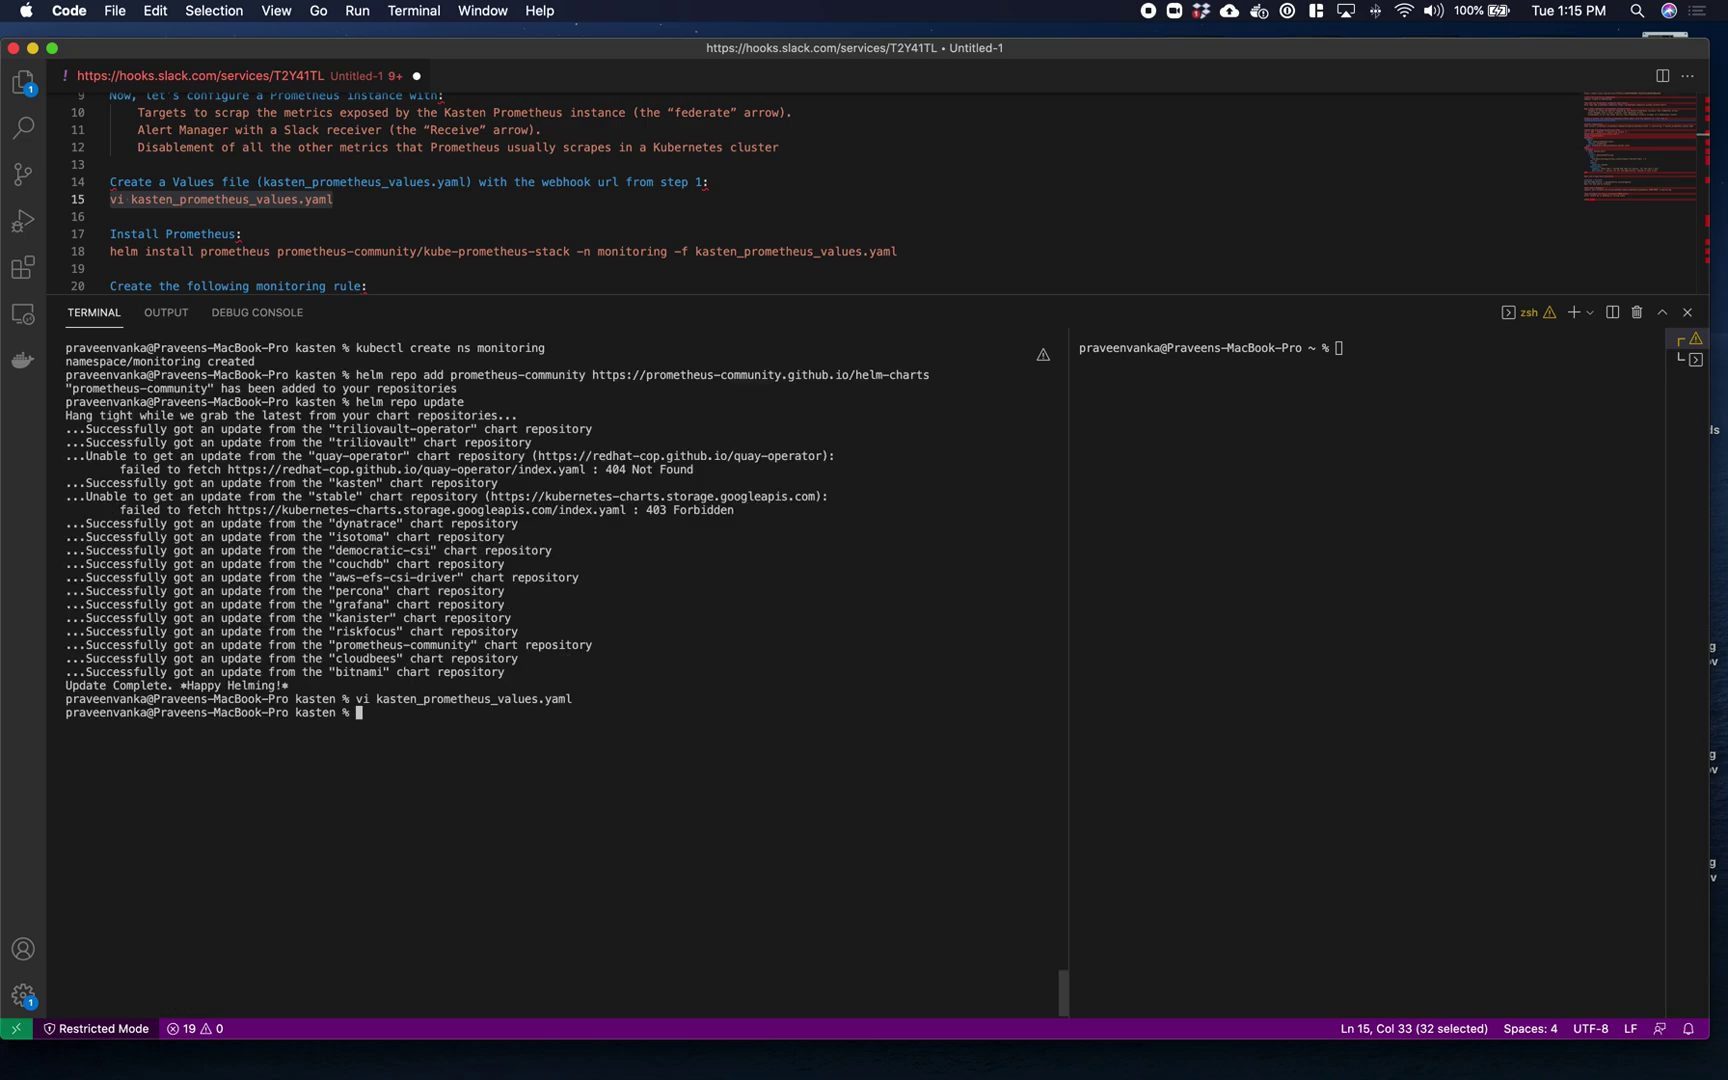
- Install prometheus-community/kube-prometheus-stack with Helm as prometheus in the monitoring namespace, using kasten_prometheus_values.yaml
{"action": "left_click_drag", "start_coordinate": [110, 251], "coordinate": [902, 251]}
{"action": "left_click", "coordinate": [648, 857]}
{"action": "key", "text": "super+v"}
{"action": "key", "text": "Return"}
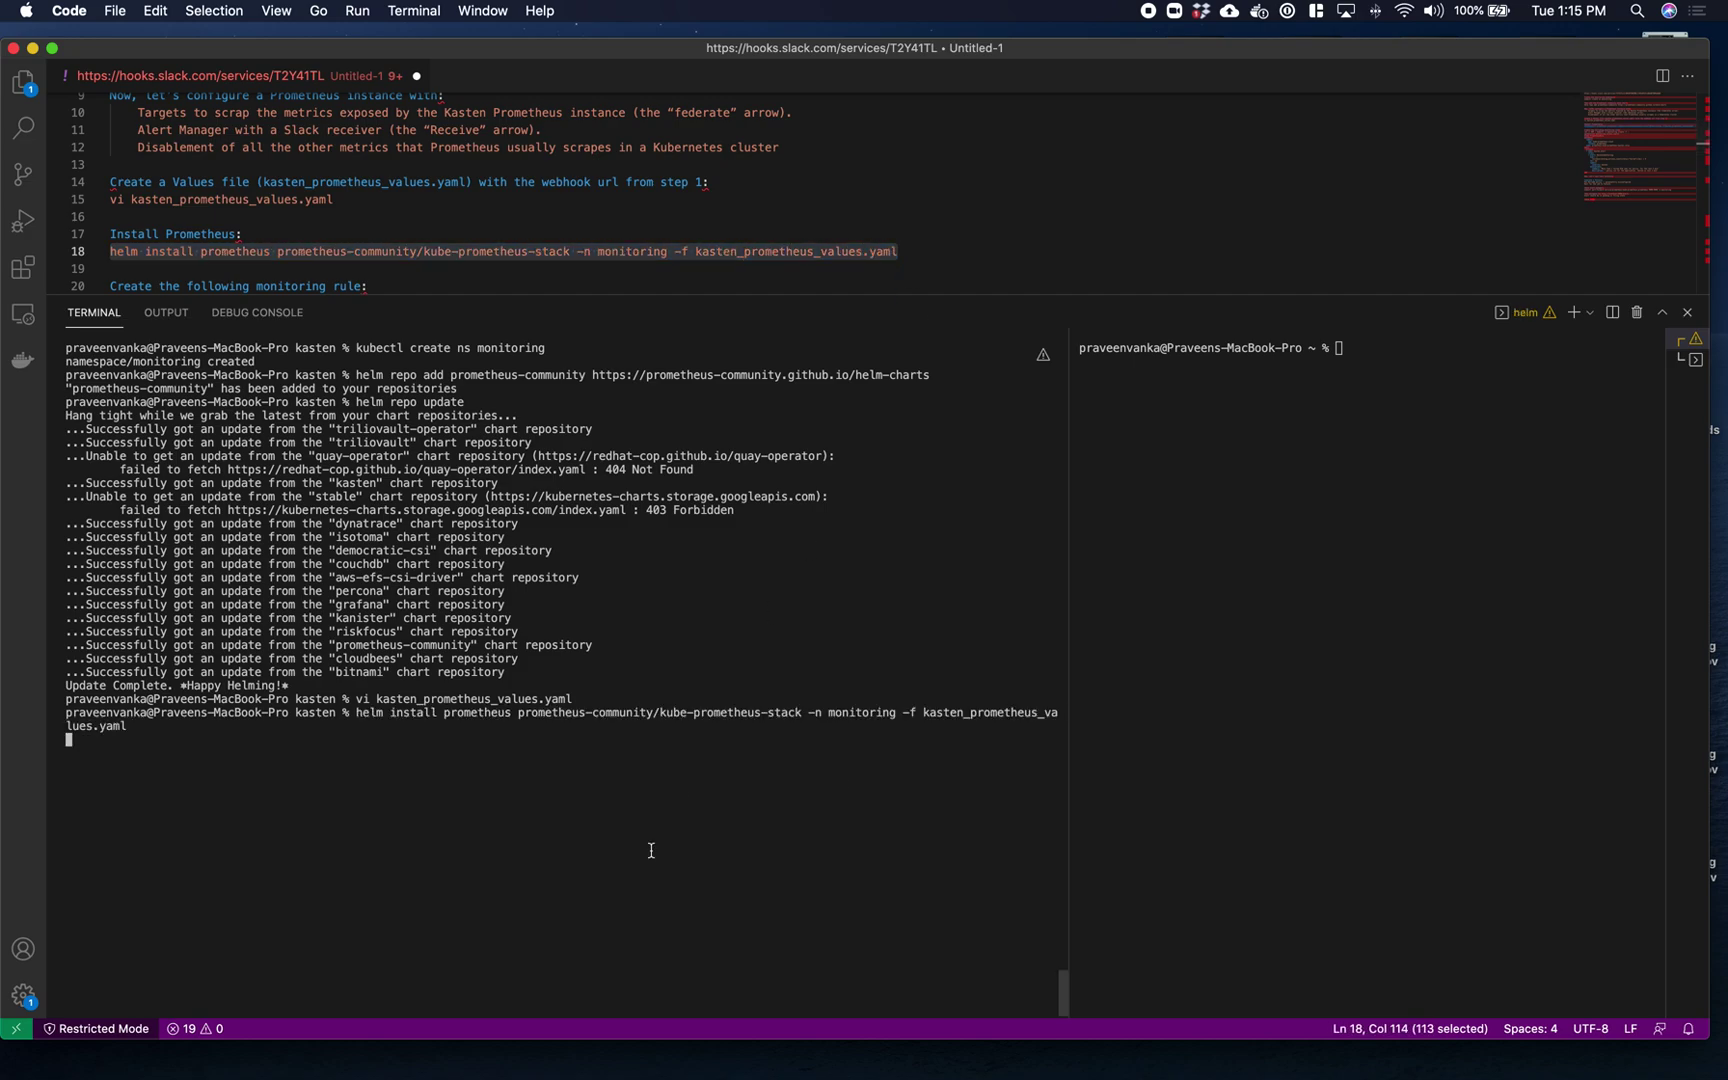
- Watch the pods of the monitoring namespace in the second terminal until they are all running, and stop the watch
{"action": "left_click", "coordinate": [1319, 579]}
{"action": "key", "text": "ctrl+r"}
{"action": "type", "text": "watch"}
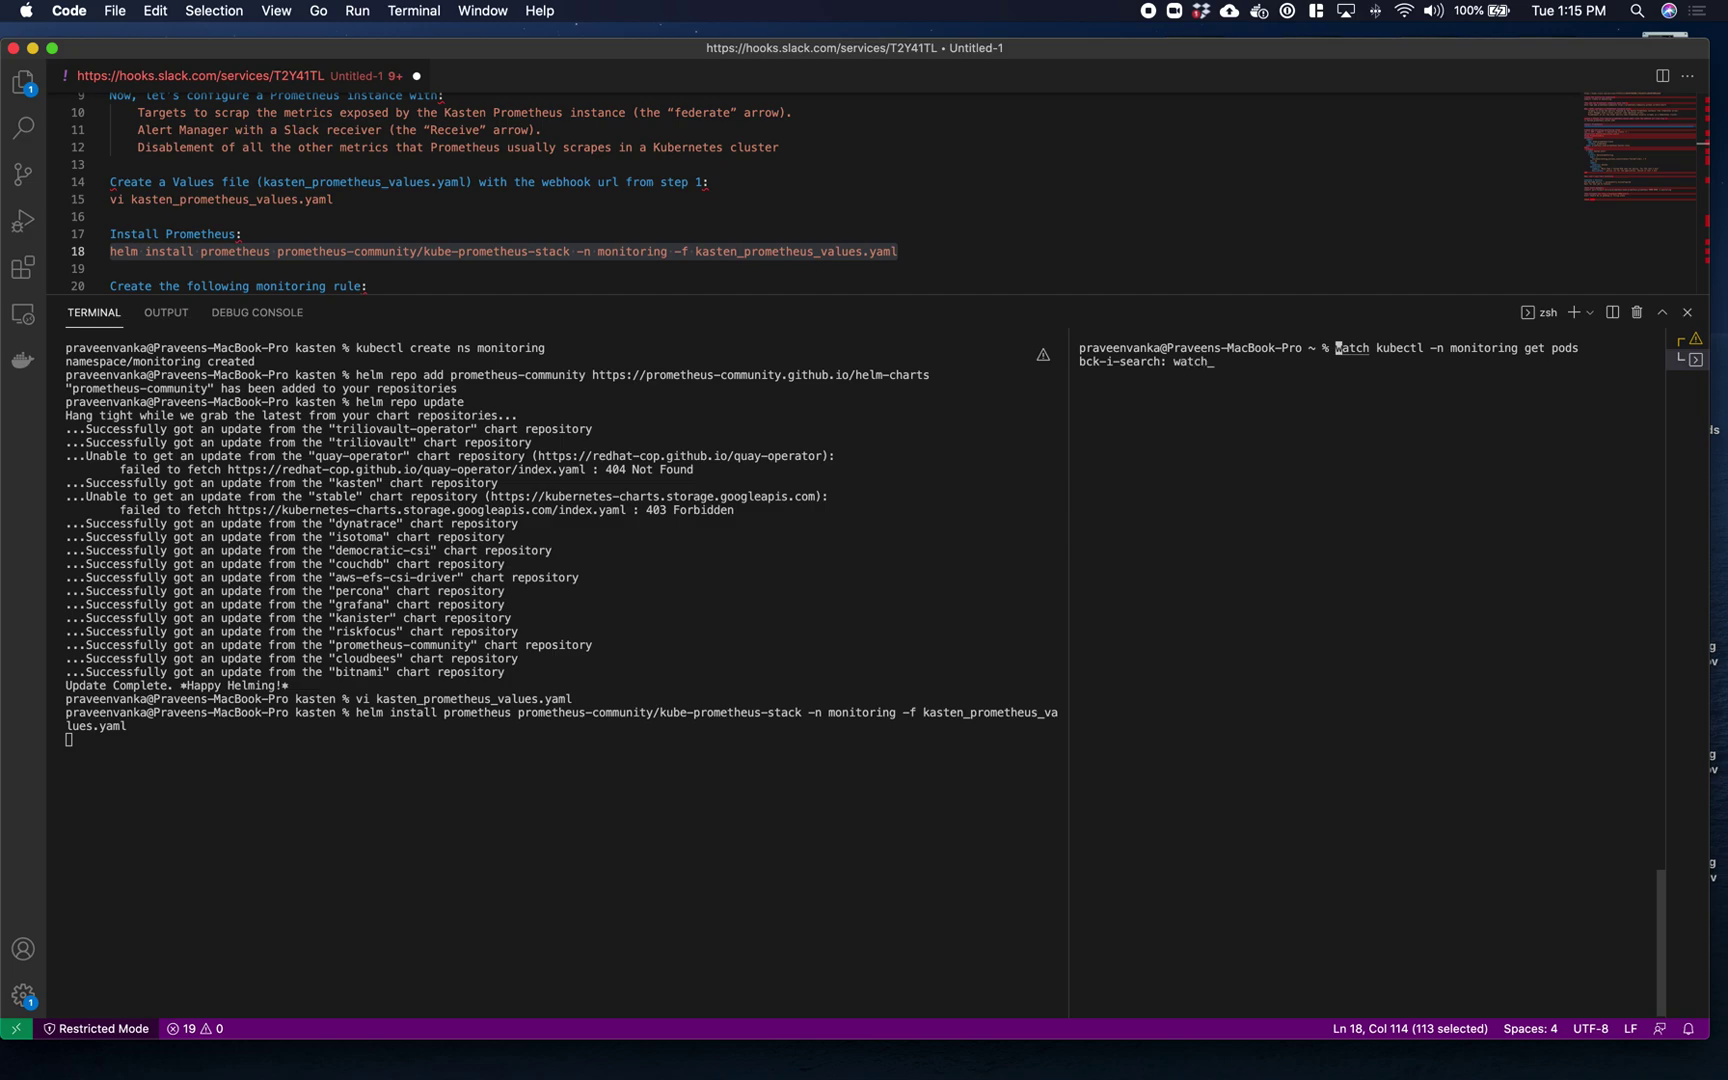
{"action": "key", "text": "Return"}
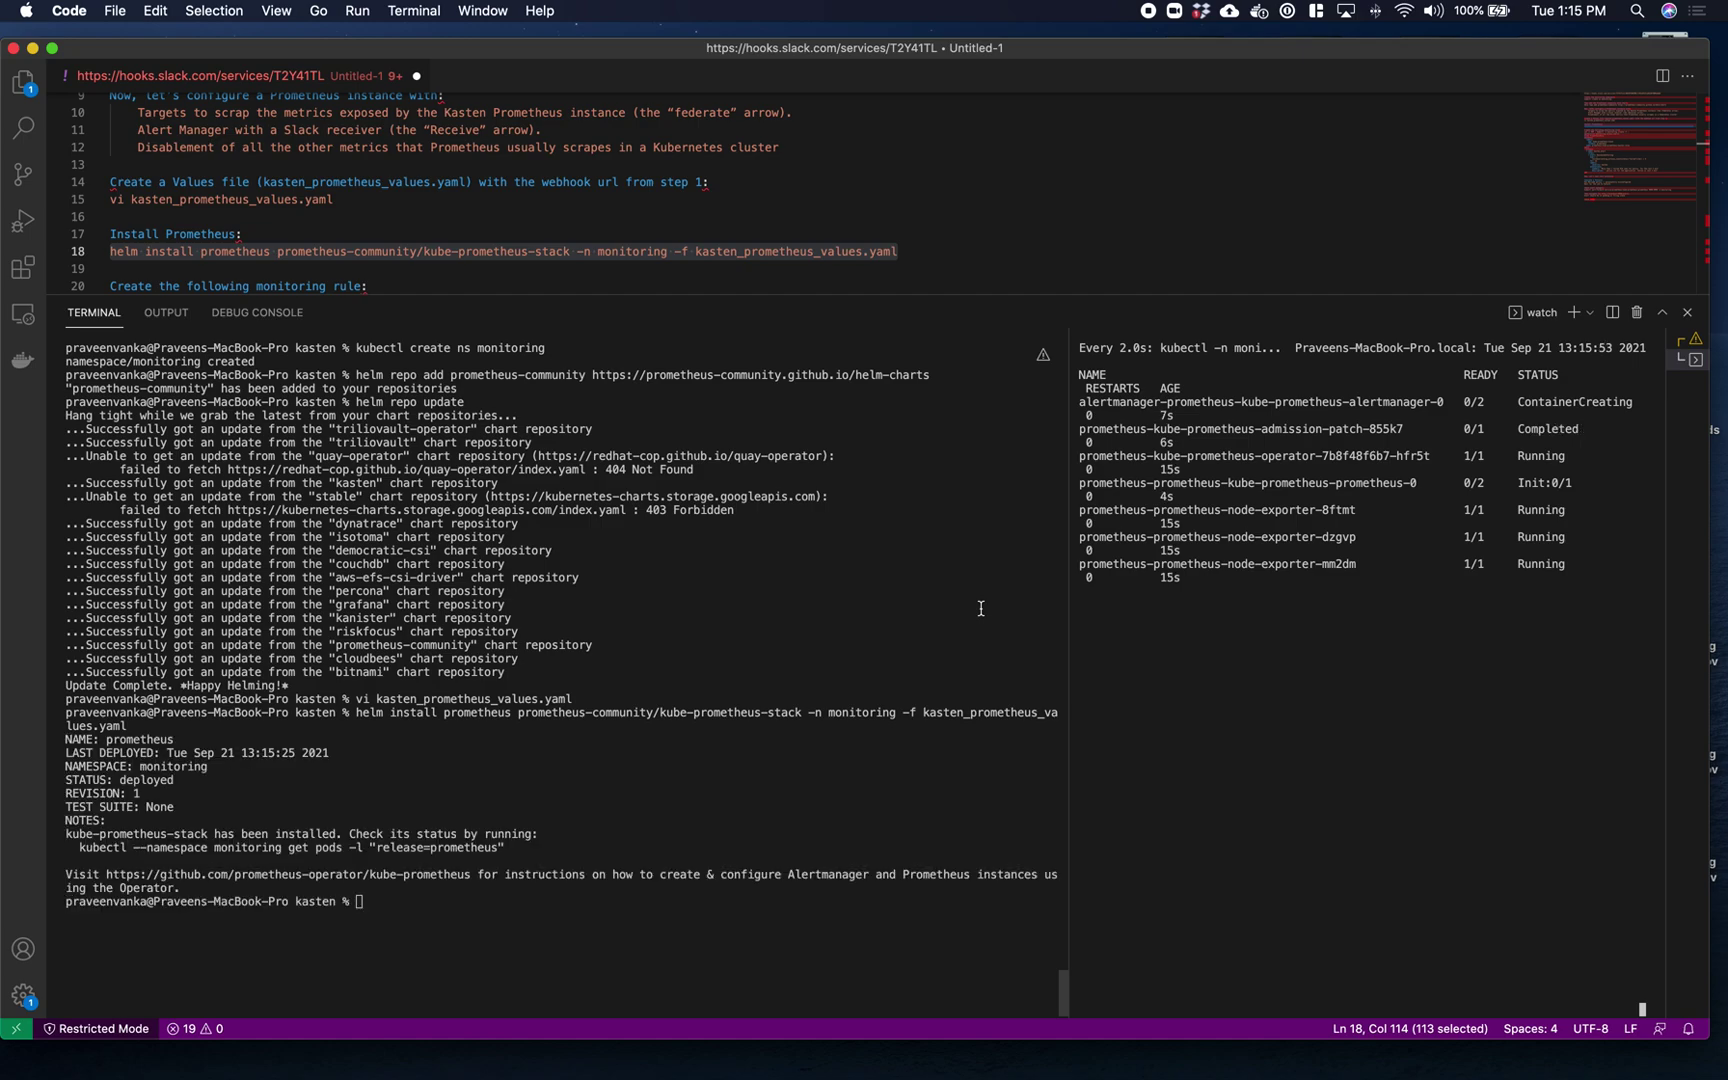
{"action": "left_click", "coordinate": [981, 608]}
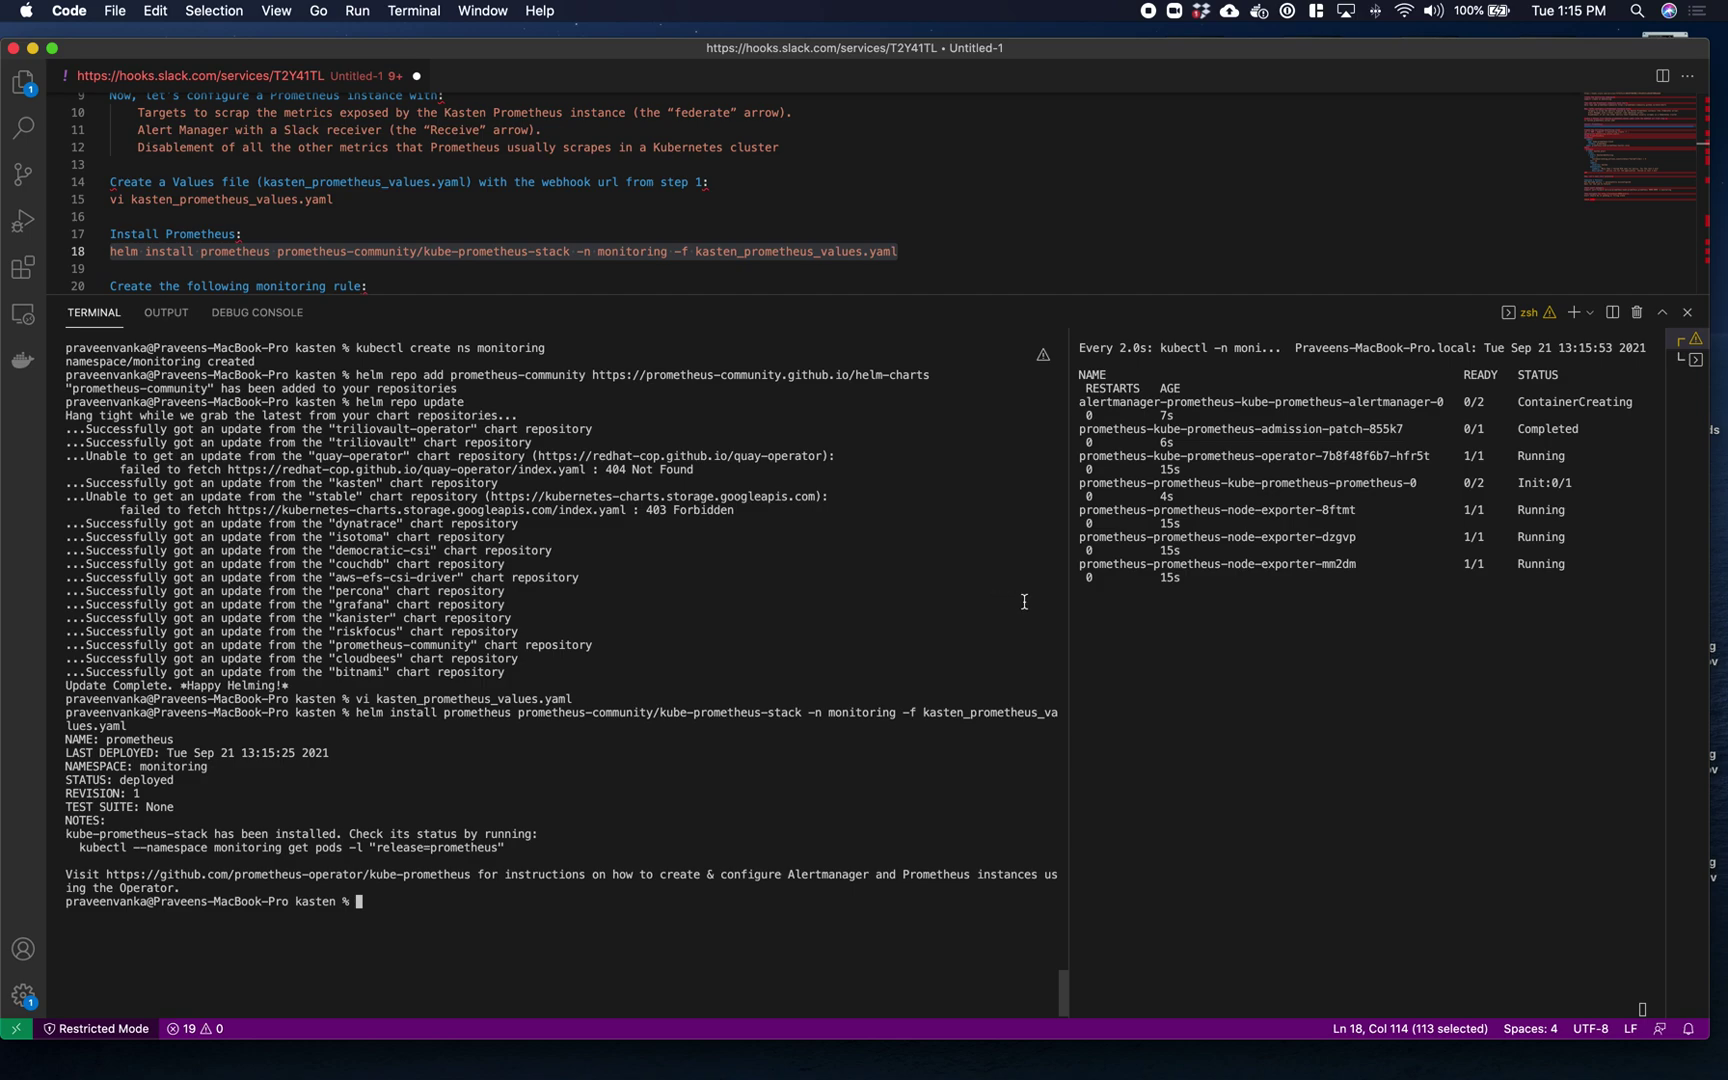
{"action": "left_click", "coordinate": [1396, 746]}
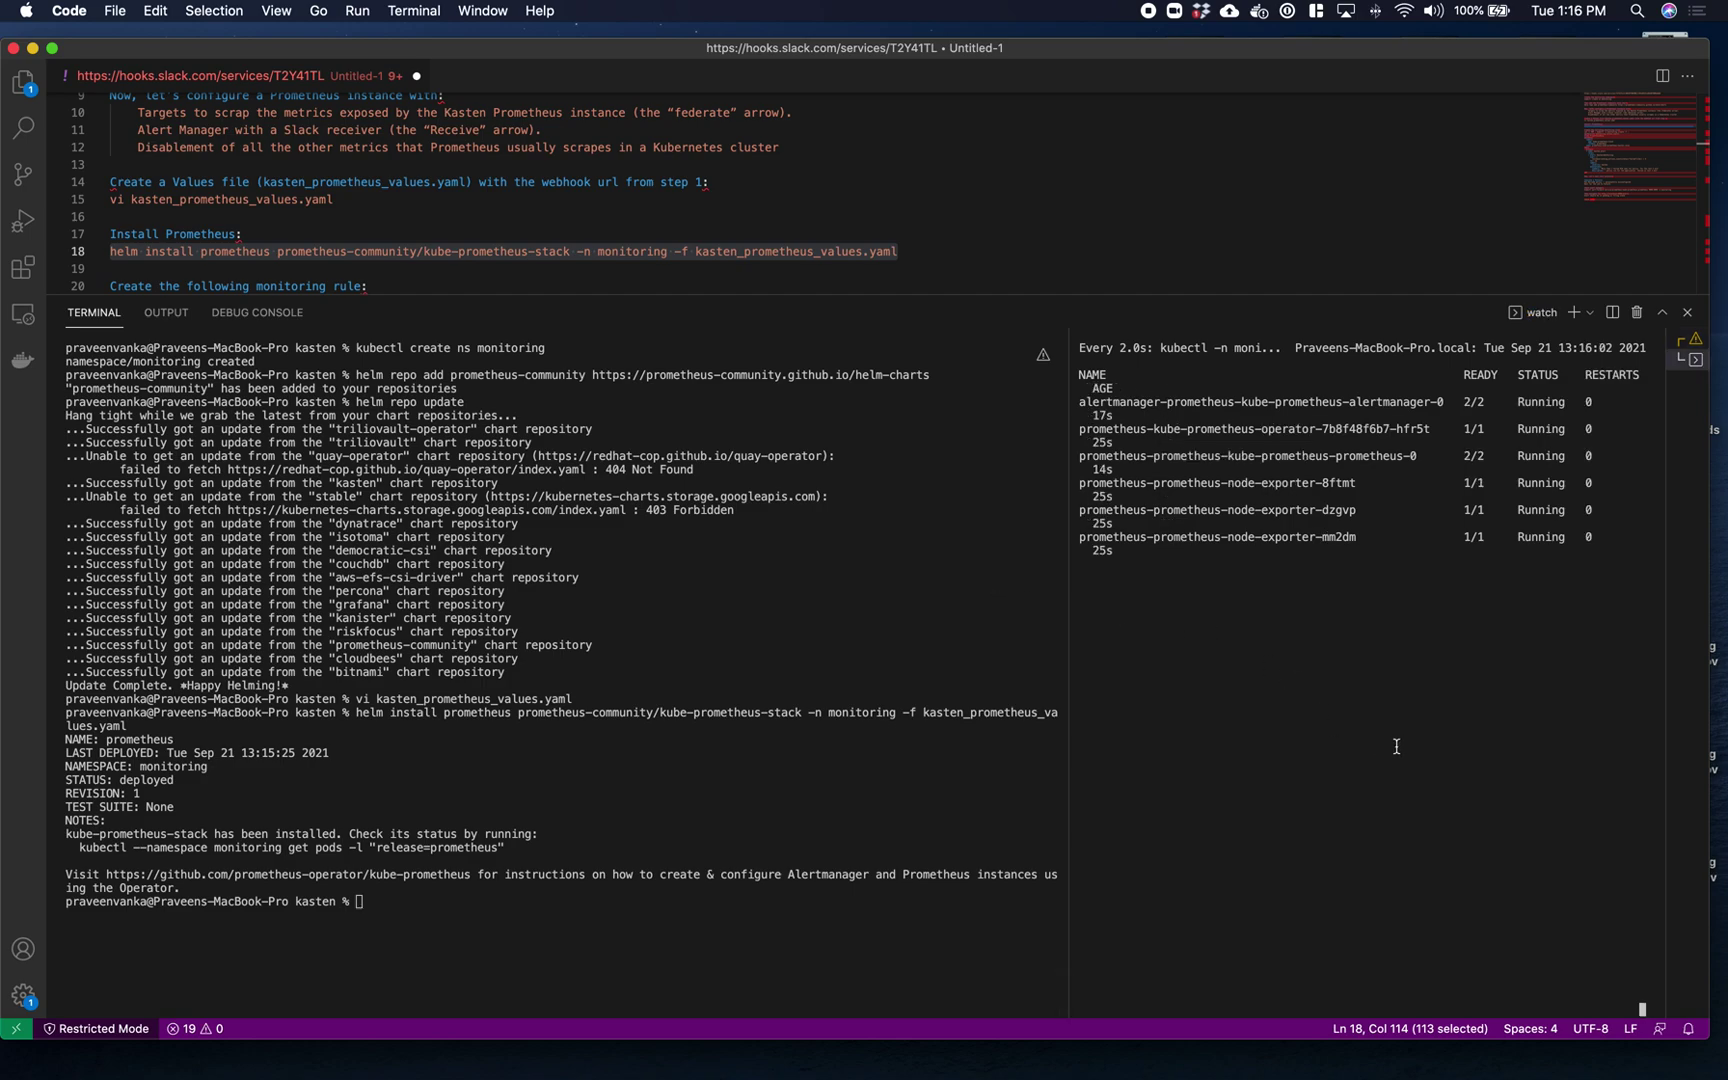
{"action": "key", "text": "ctrl+c"}
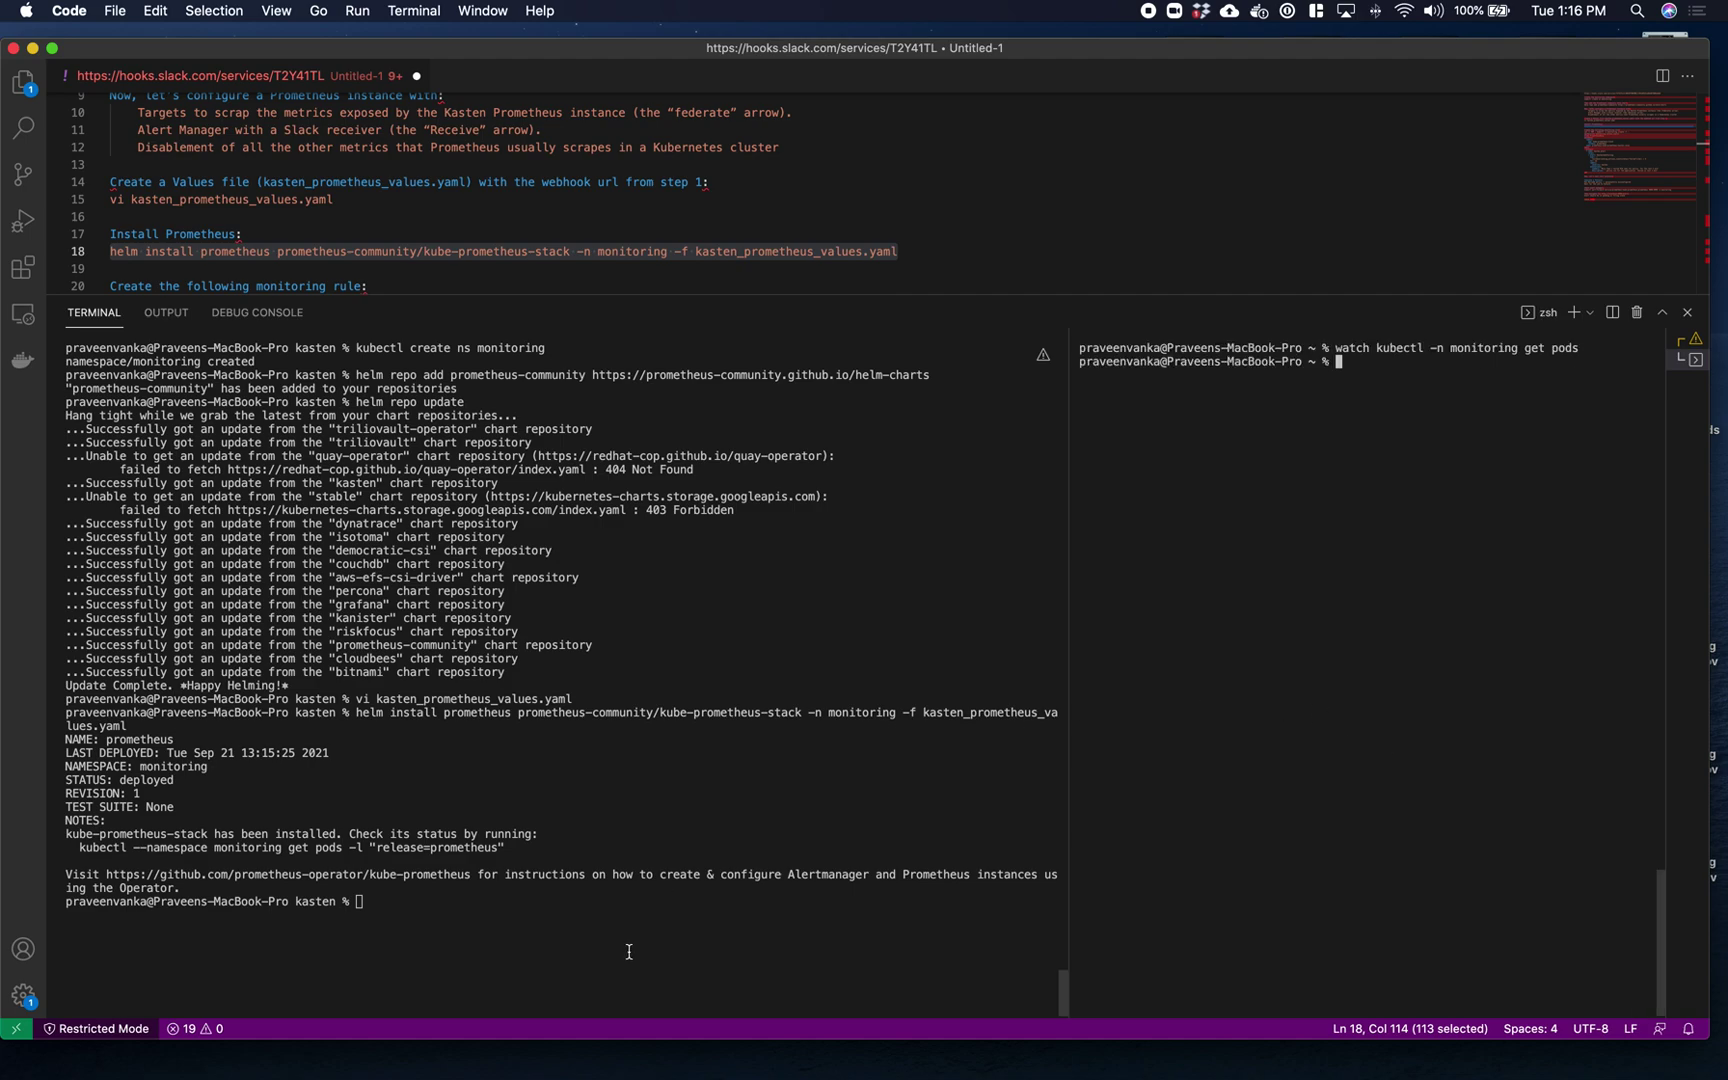
- Review the PrometheusRule definition in the notes, including its kasten_alert group, KastenJobsFailing expression, severity label and annotations
{"action": "left_click", "coordinate": [624, 953]}
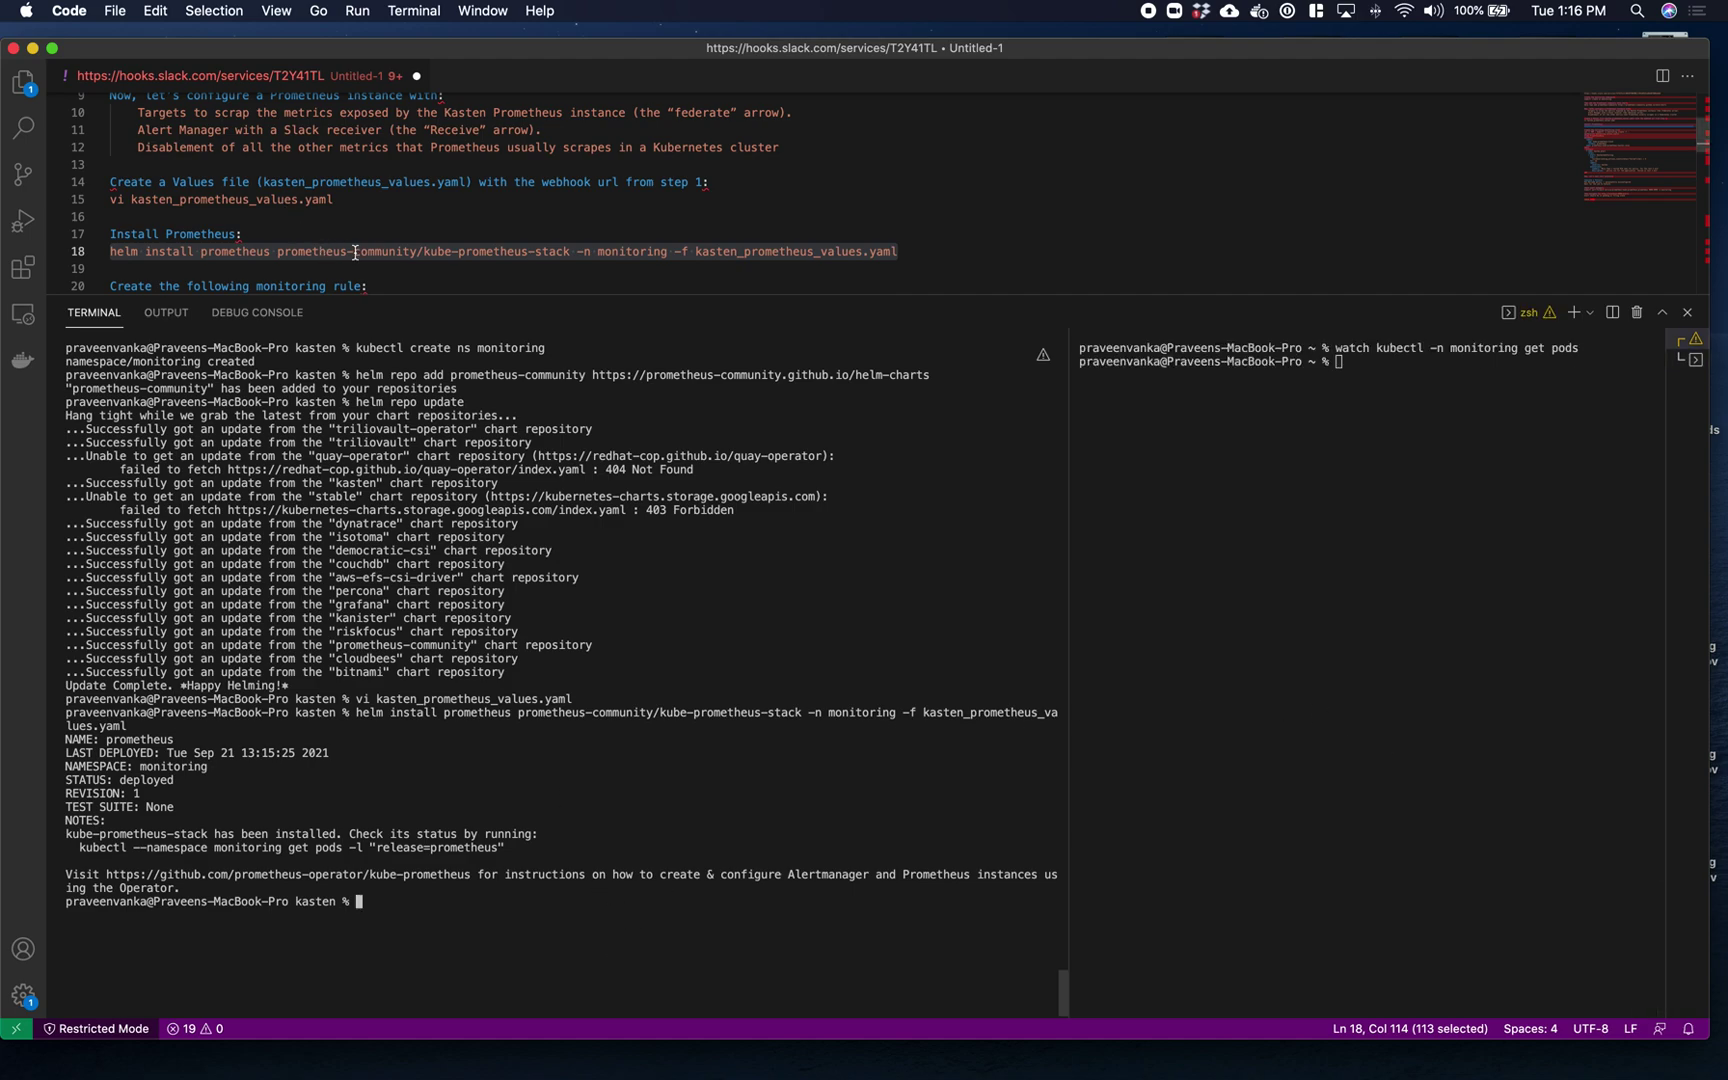
{"action": "scroll", "coordinate": [355, 253], "scroll_direction": "down", "scroll_amount": 1}
{"action": "scroll", "coordinate": [355, 253], "scroll_direction": "down", "scroll_amount": 3}
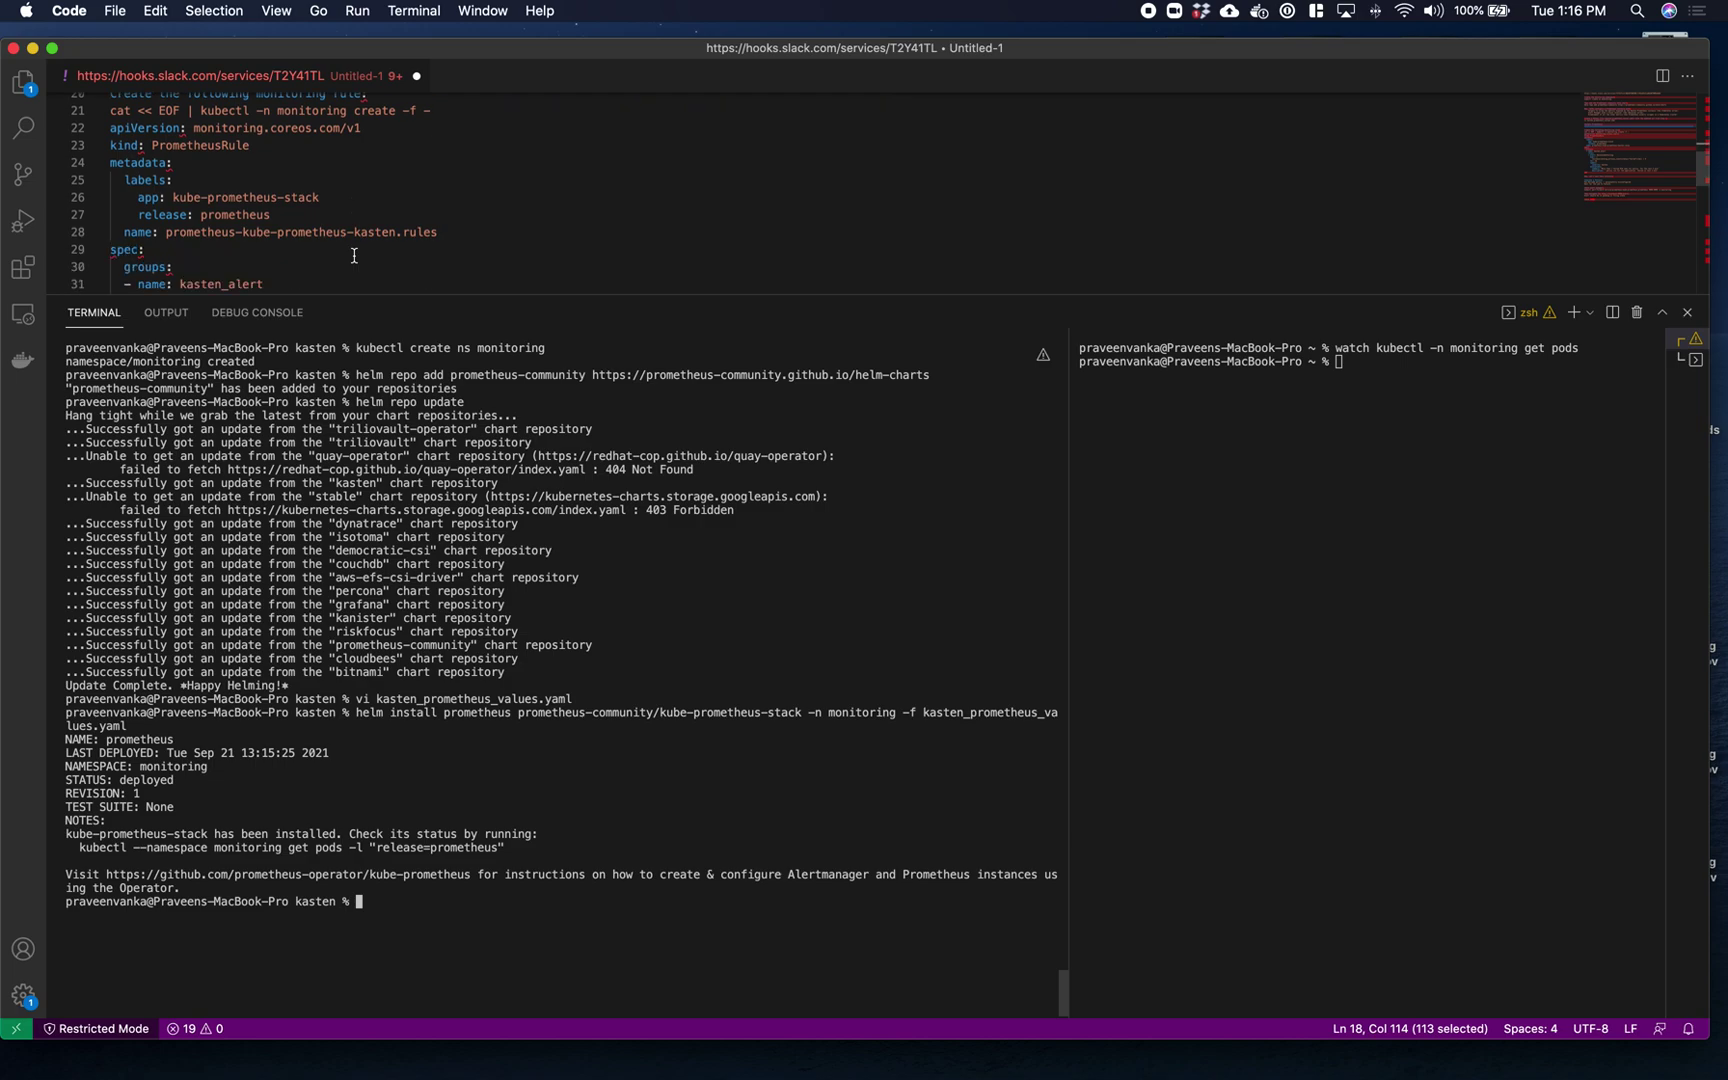
{"action": "left_click_drag", "start_coordinate": [110, 110], "coordinate": [250, 148]}
{"action": "left_click", "coordinate": [251, 155]}
{"action": "scroll", "coordinate": [264, 203], "scroll_direction": "down", "scroll_amount": 1}
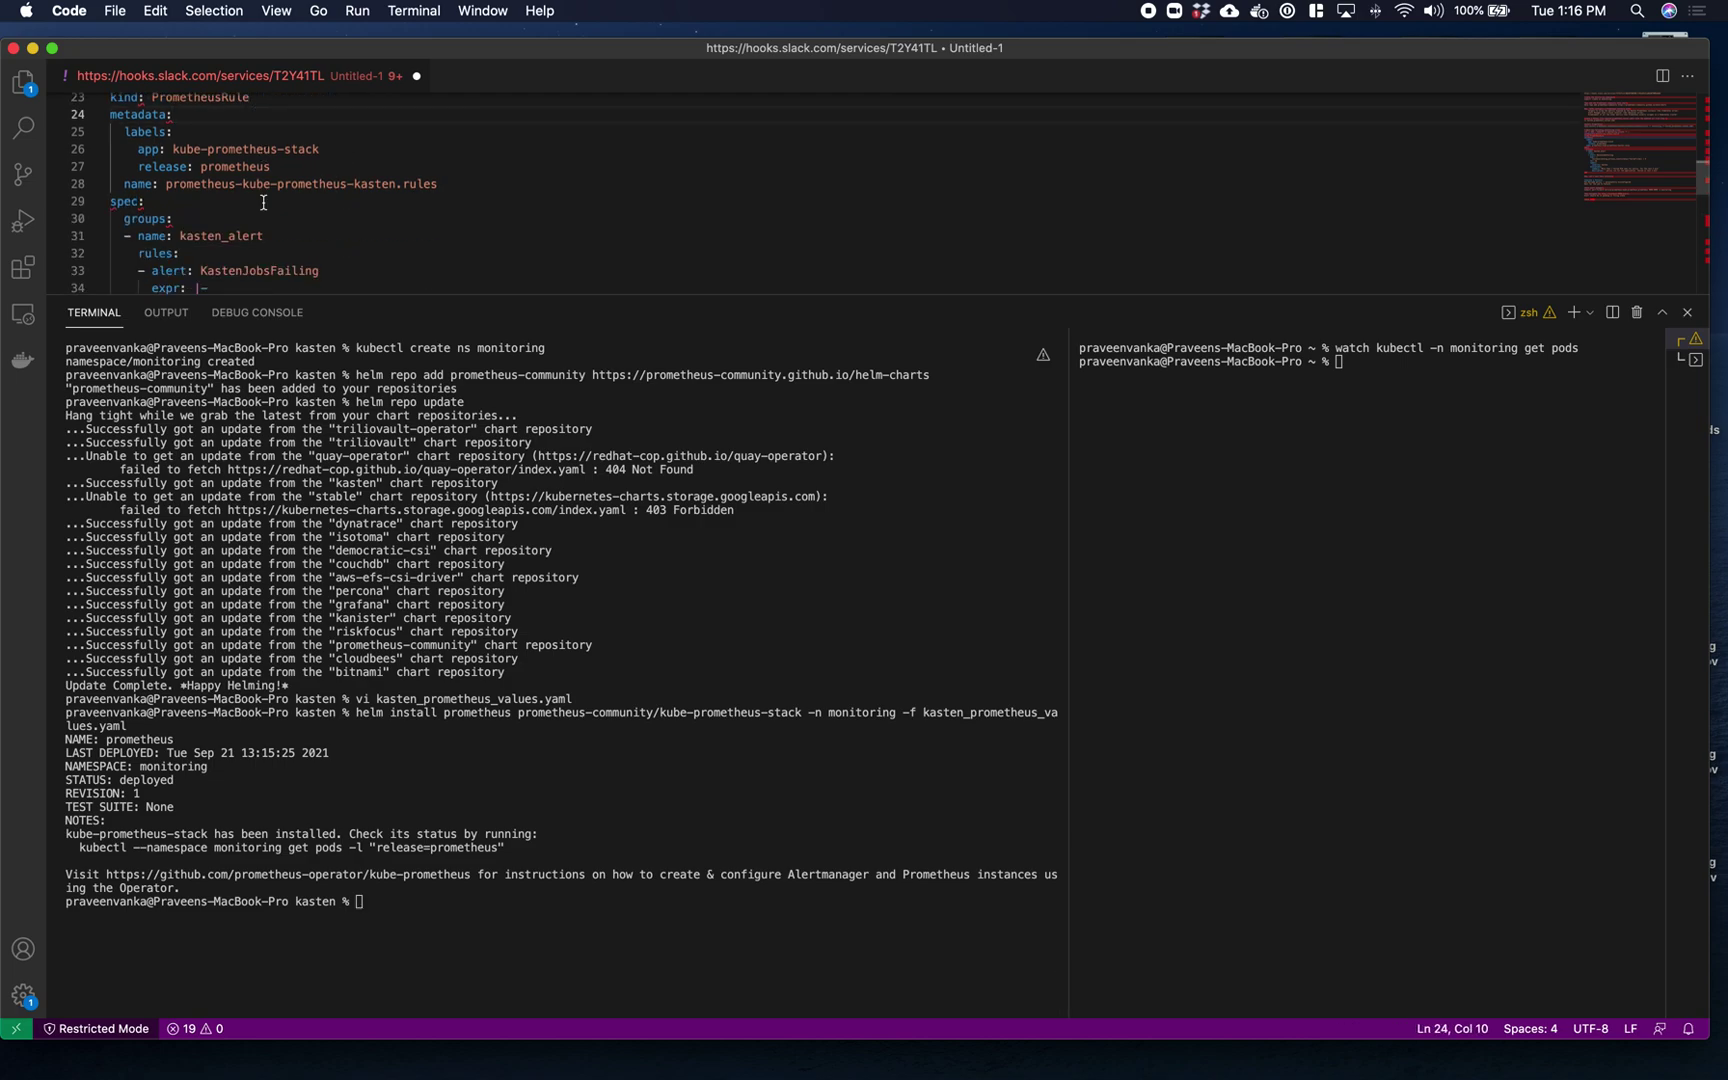
{"action": "scroll", "coordinate": [264, 203], "scroll_direction": "down", "scroll_amount": 1}
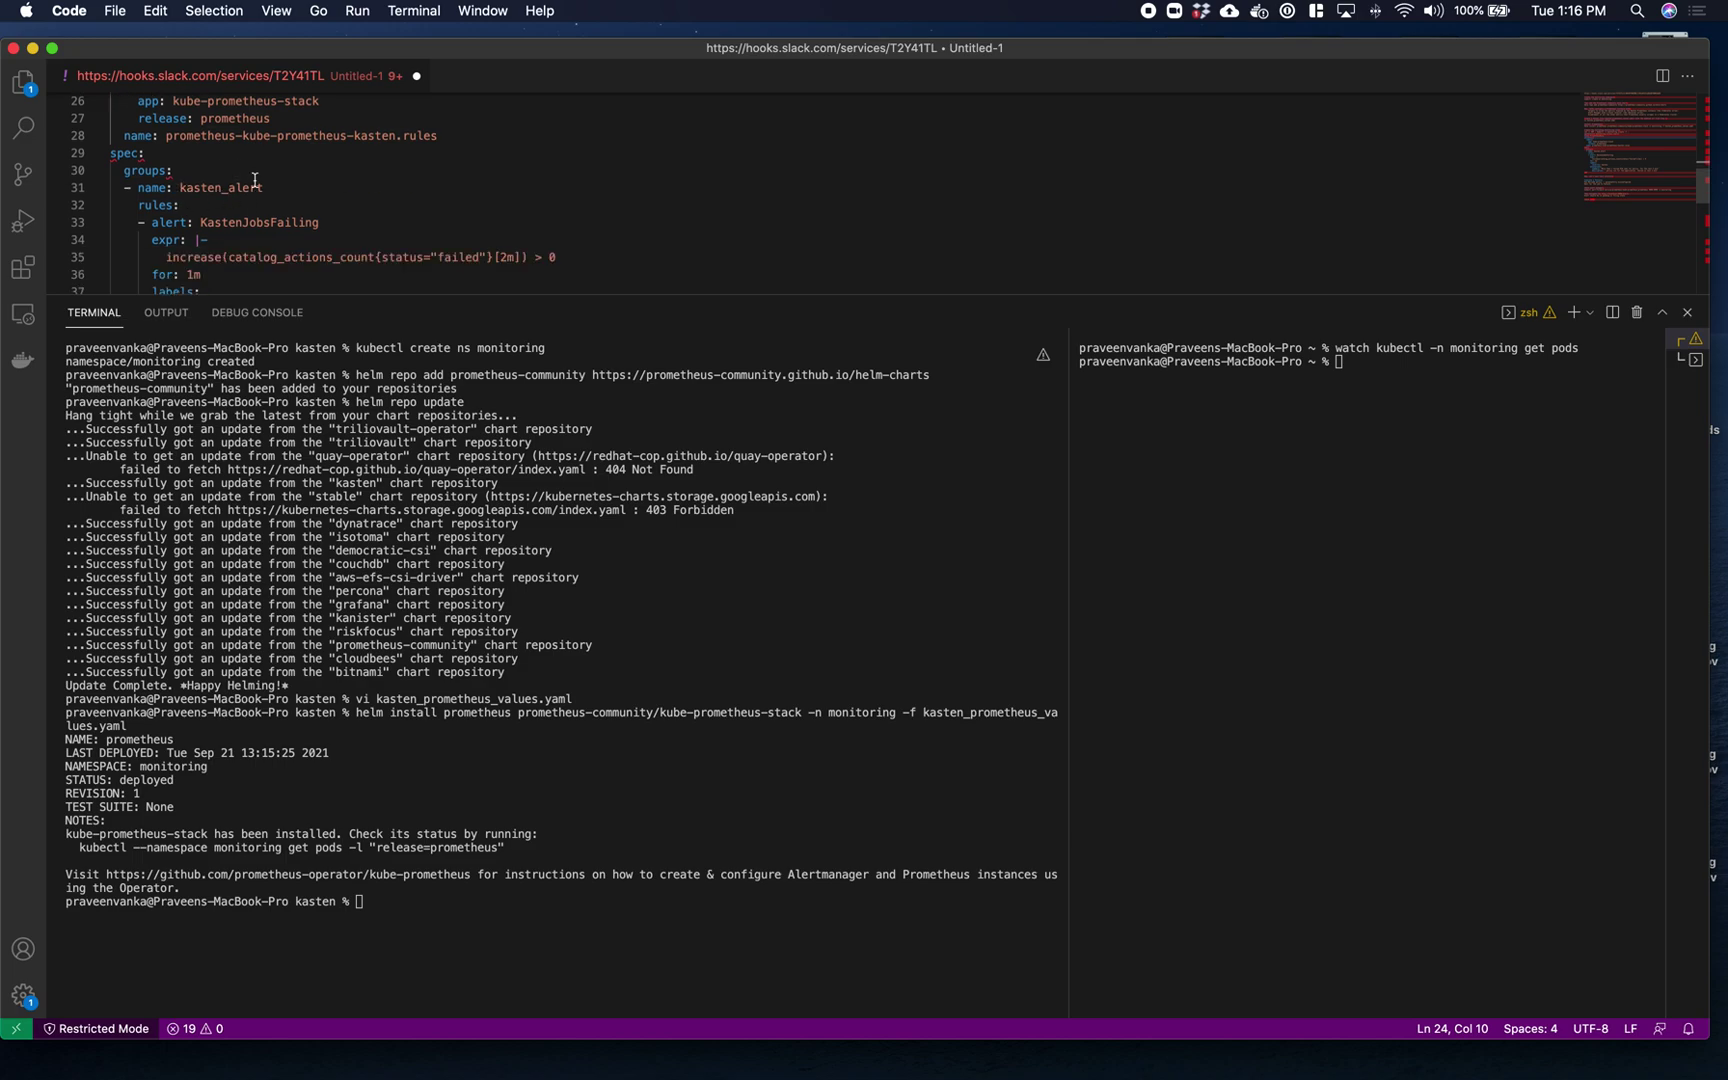
{"action": "scroll", "coordinate": [284, 208], "scroll_direction": "down", "scroll_amount": 1}
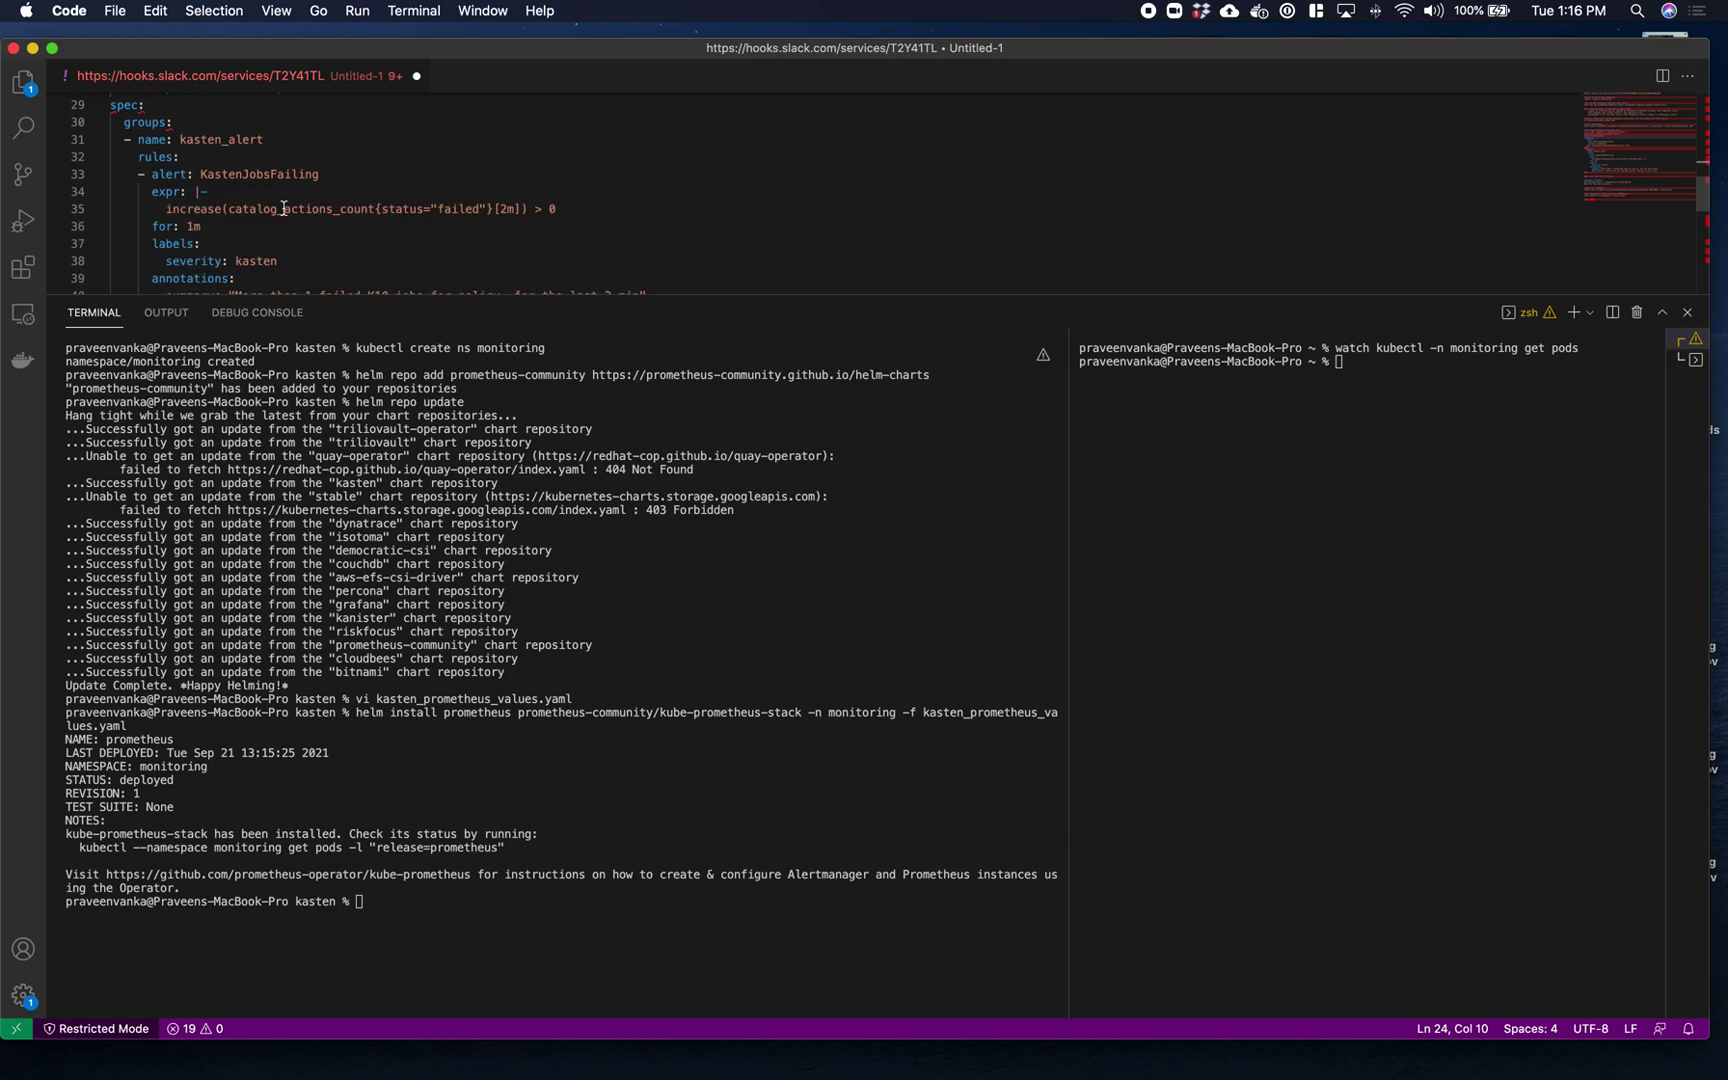
{"action": "scroll", "coordinate": [329, 238], "scroll_direction": "down", "scroll_amount": 1}
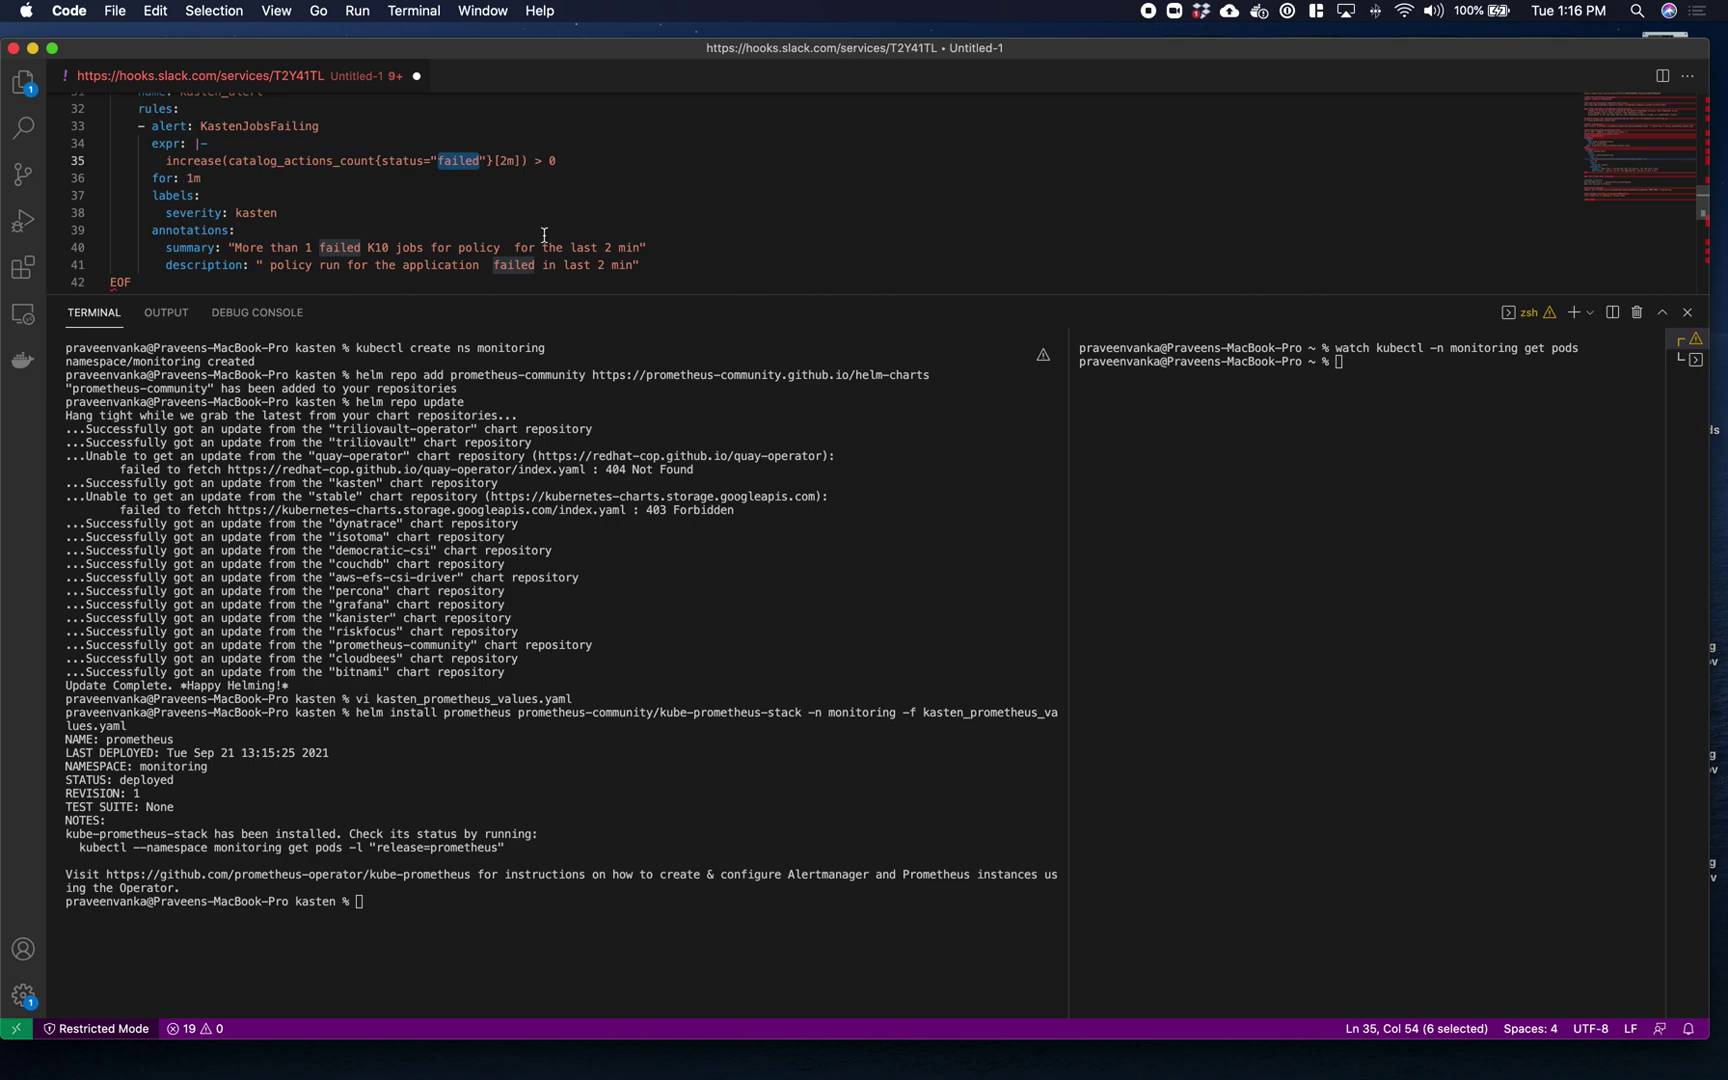
- Create the prometheus-kube-prometheus-kasten.rules PrometheusRule in the monitoring namespace by running the full cat << EOF block from the notes
{"action": "left_click_drag", "start_coordinate": [132, 283], "coordinate": [200, 260]}
{"action": "scroll", "coordinate": [235, 222], "scroll_direction": "up", "scroll_amount": 5}
{"action": "scroll", "coordinate": [203, 279], "scroll_direction": "down", "scroll_amount": 5}
{"action": "scroll", "coordinate": [203, 279], "scroll_direction": "down", "scroll_amount": 4}
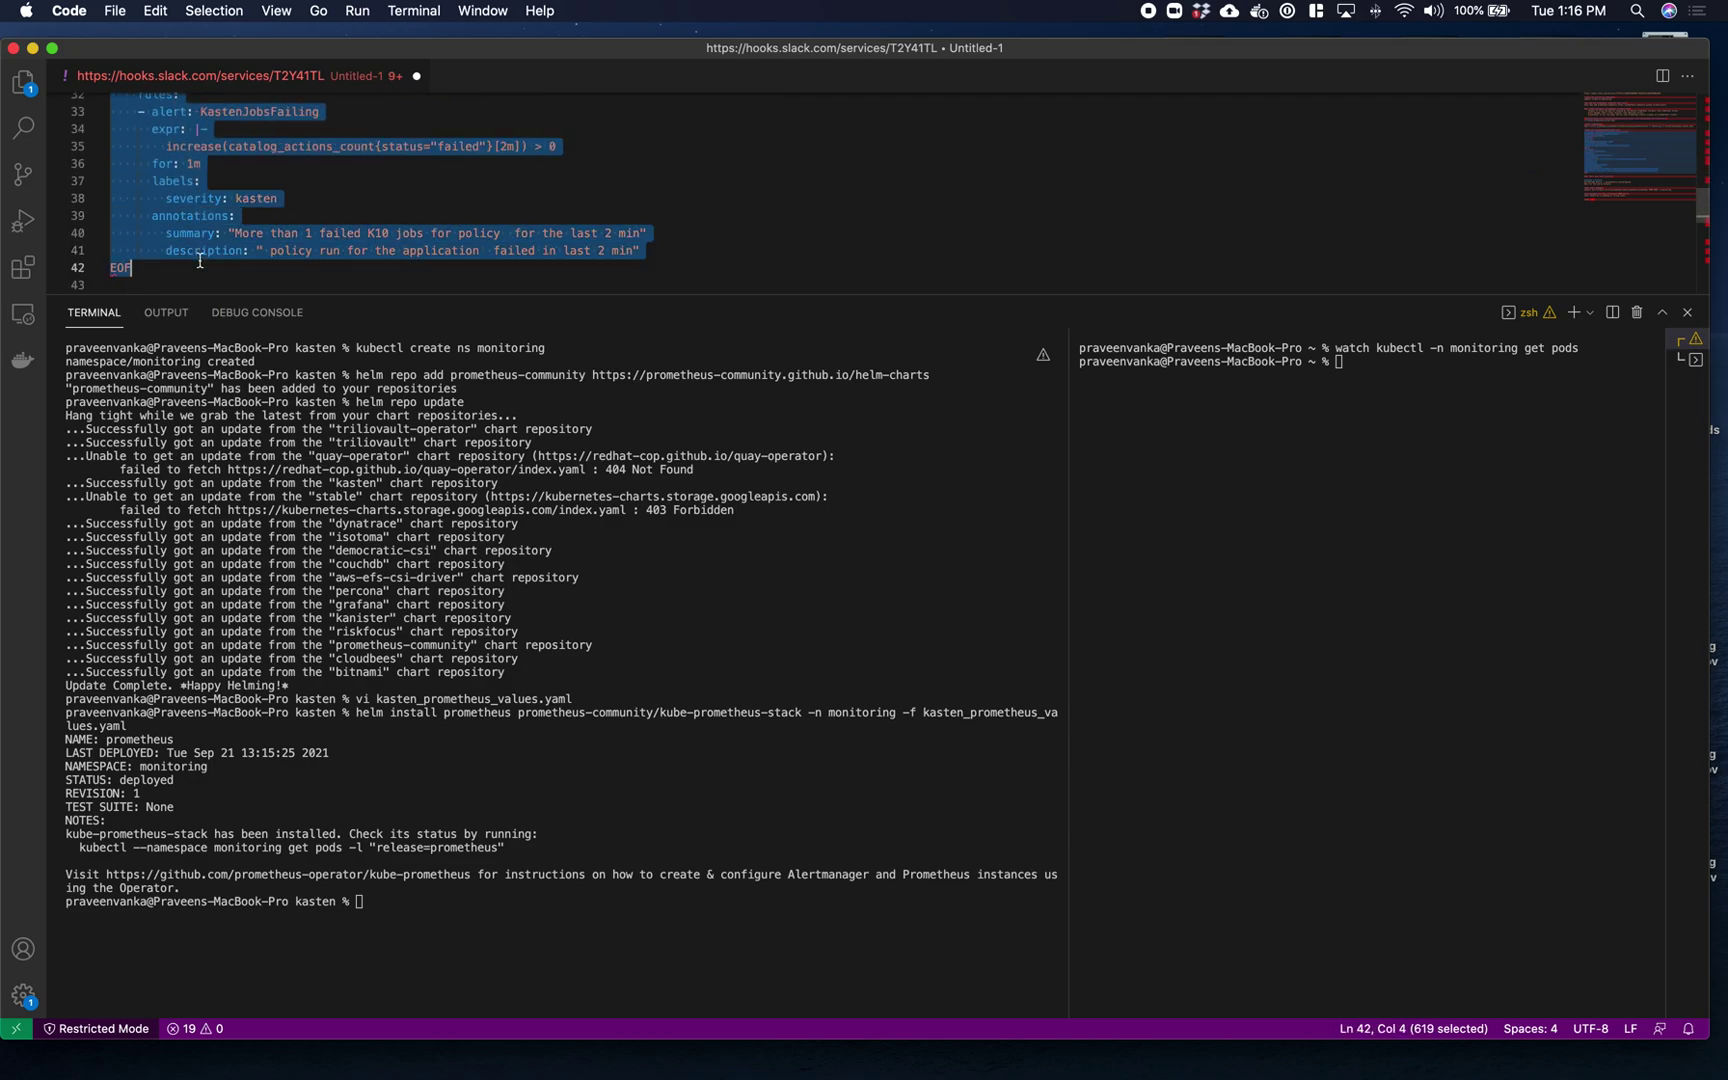
{"action": "scroll", "coordinate": [200, 265], "scroll_direction": "up", "scroll_amount": 6}
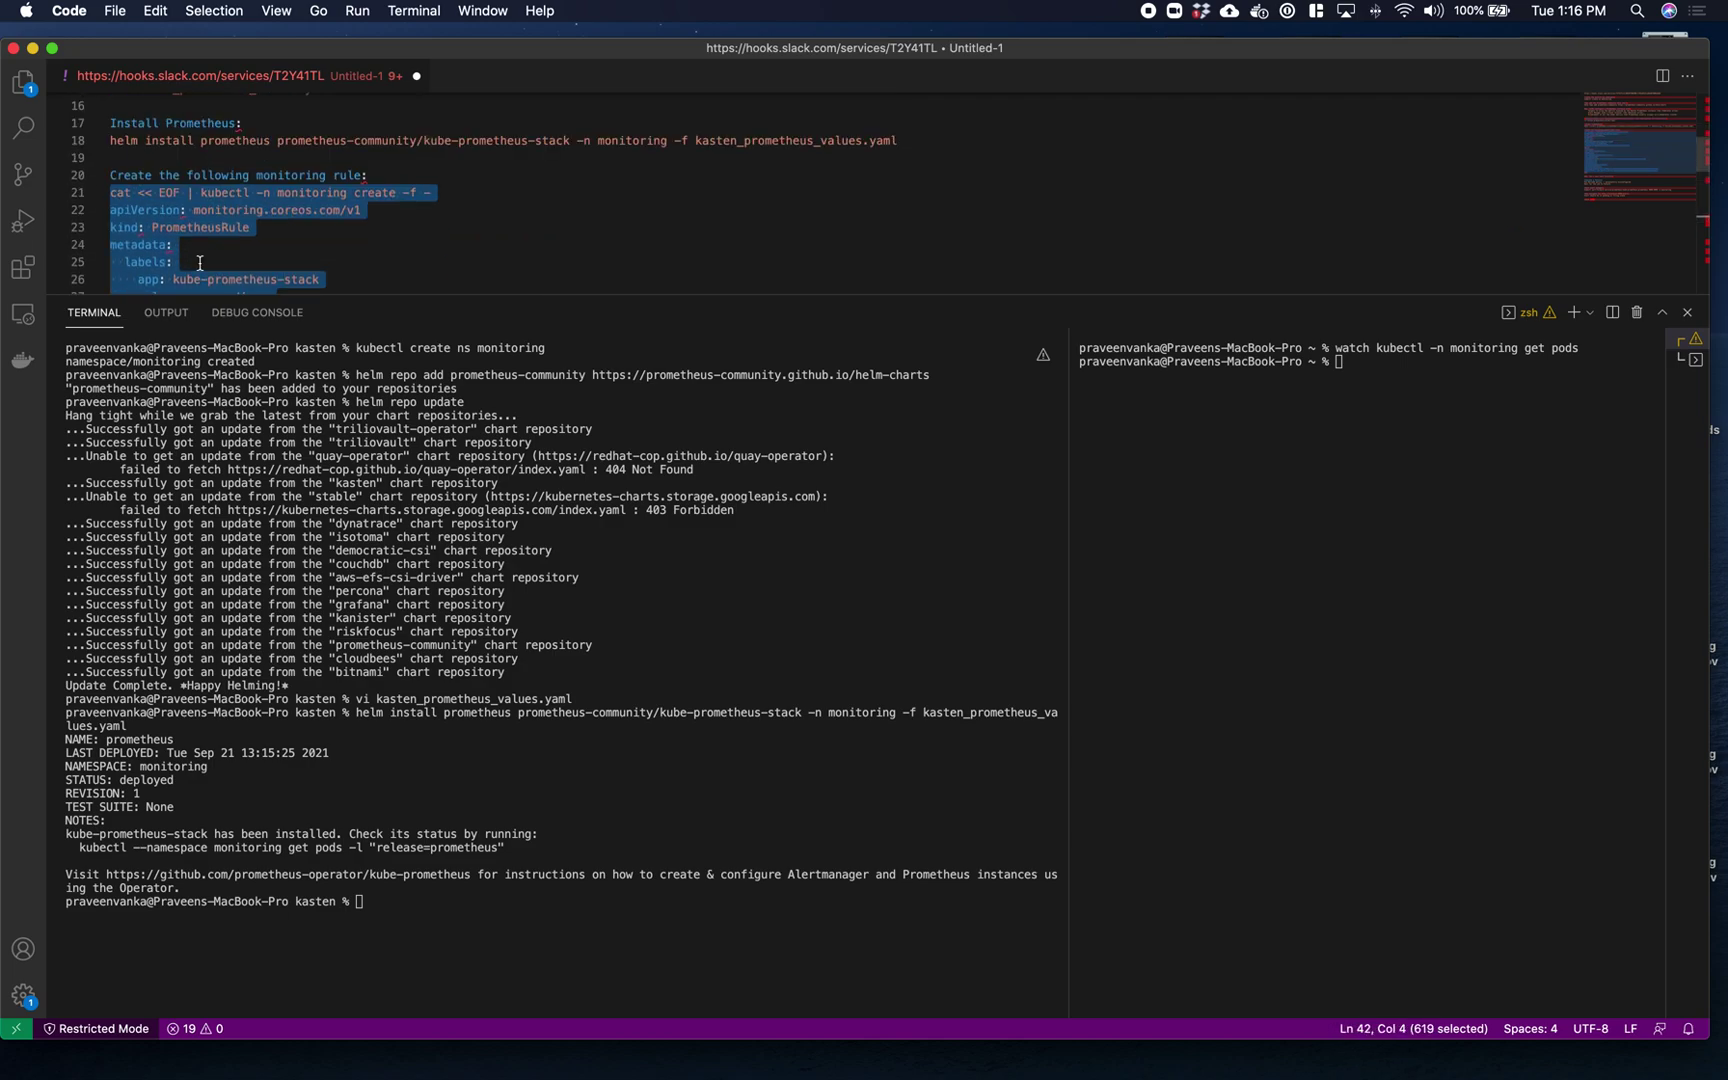
{"action": "left_click", "coordinate": [587, 920]}
{"action": "key", "text": "super+v"}
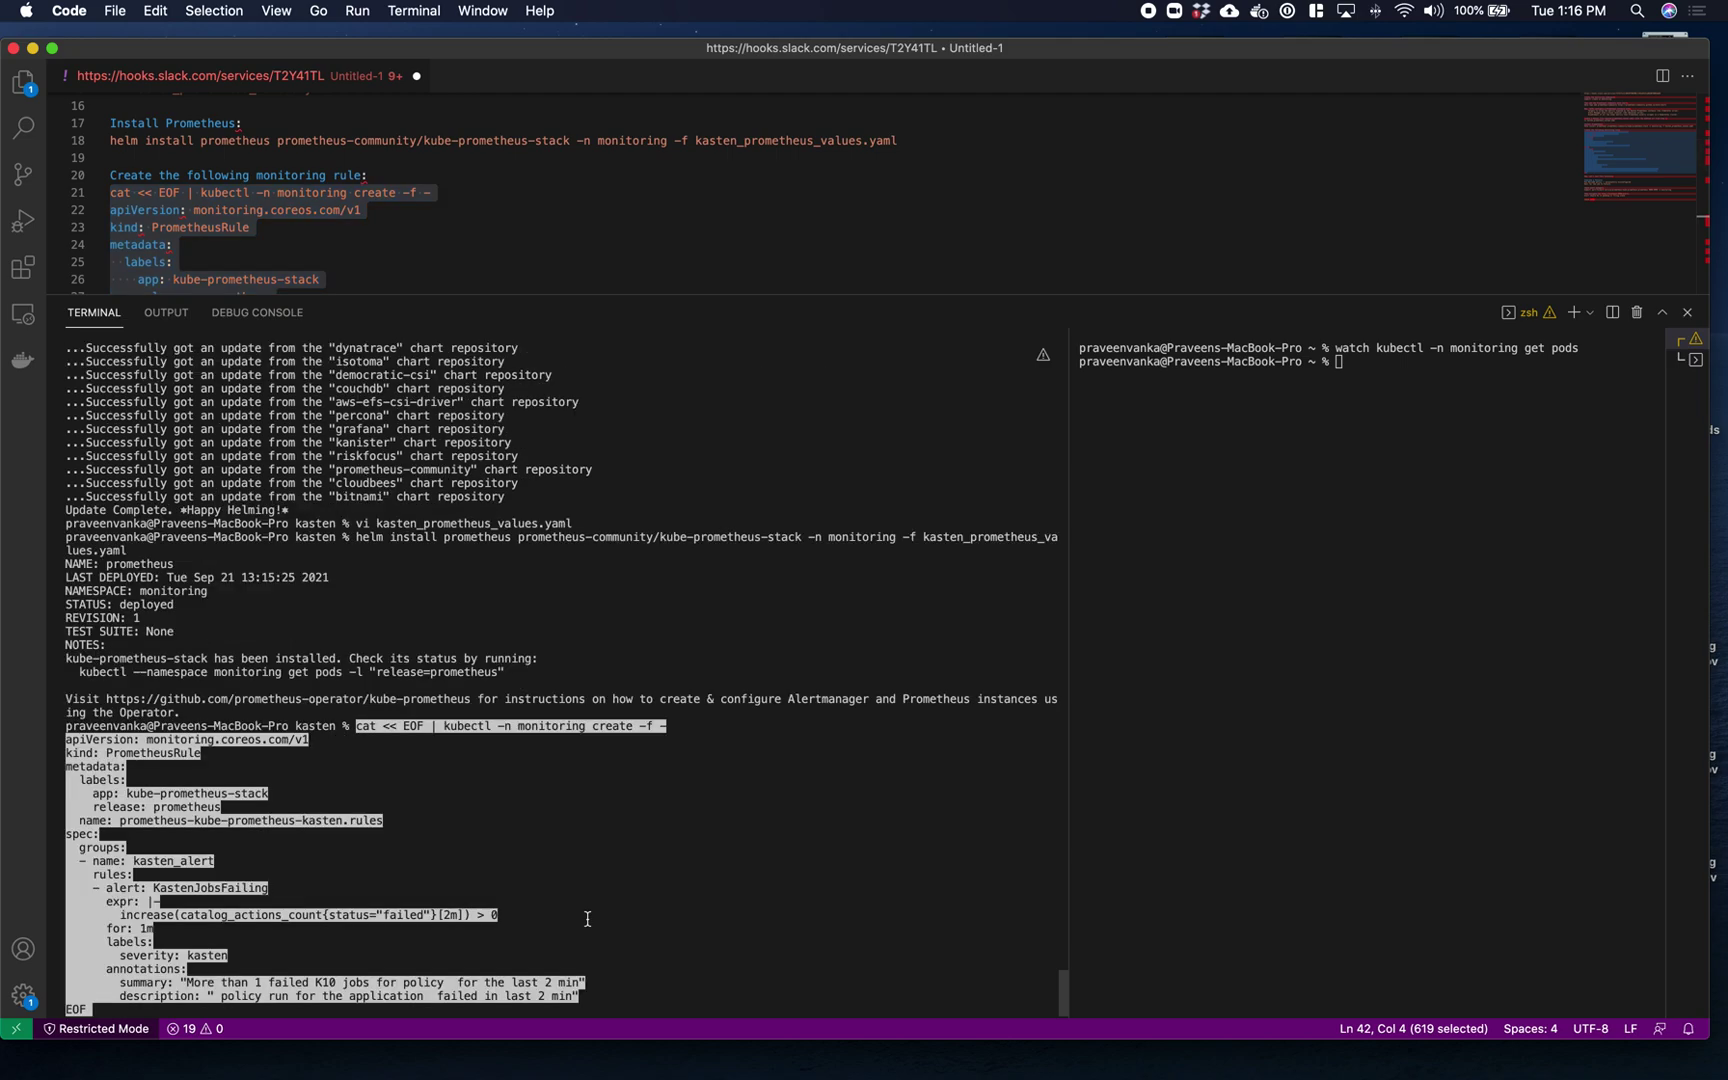
{"action": "key", "text": "Return"}
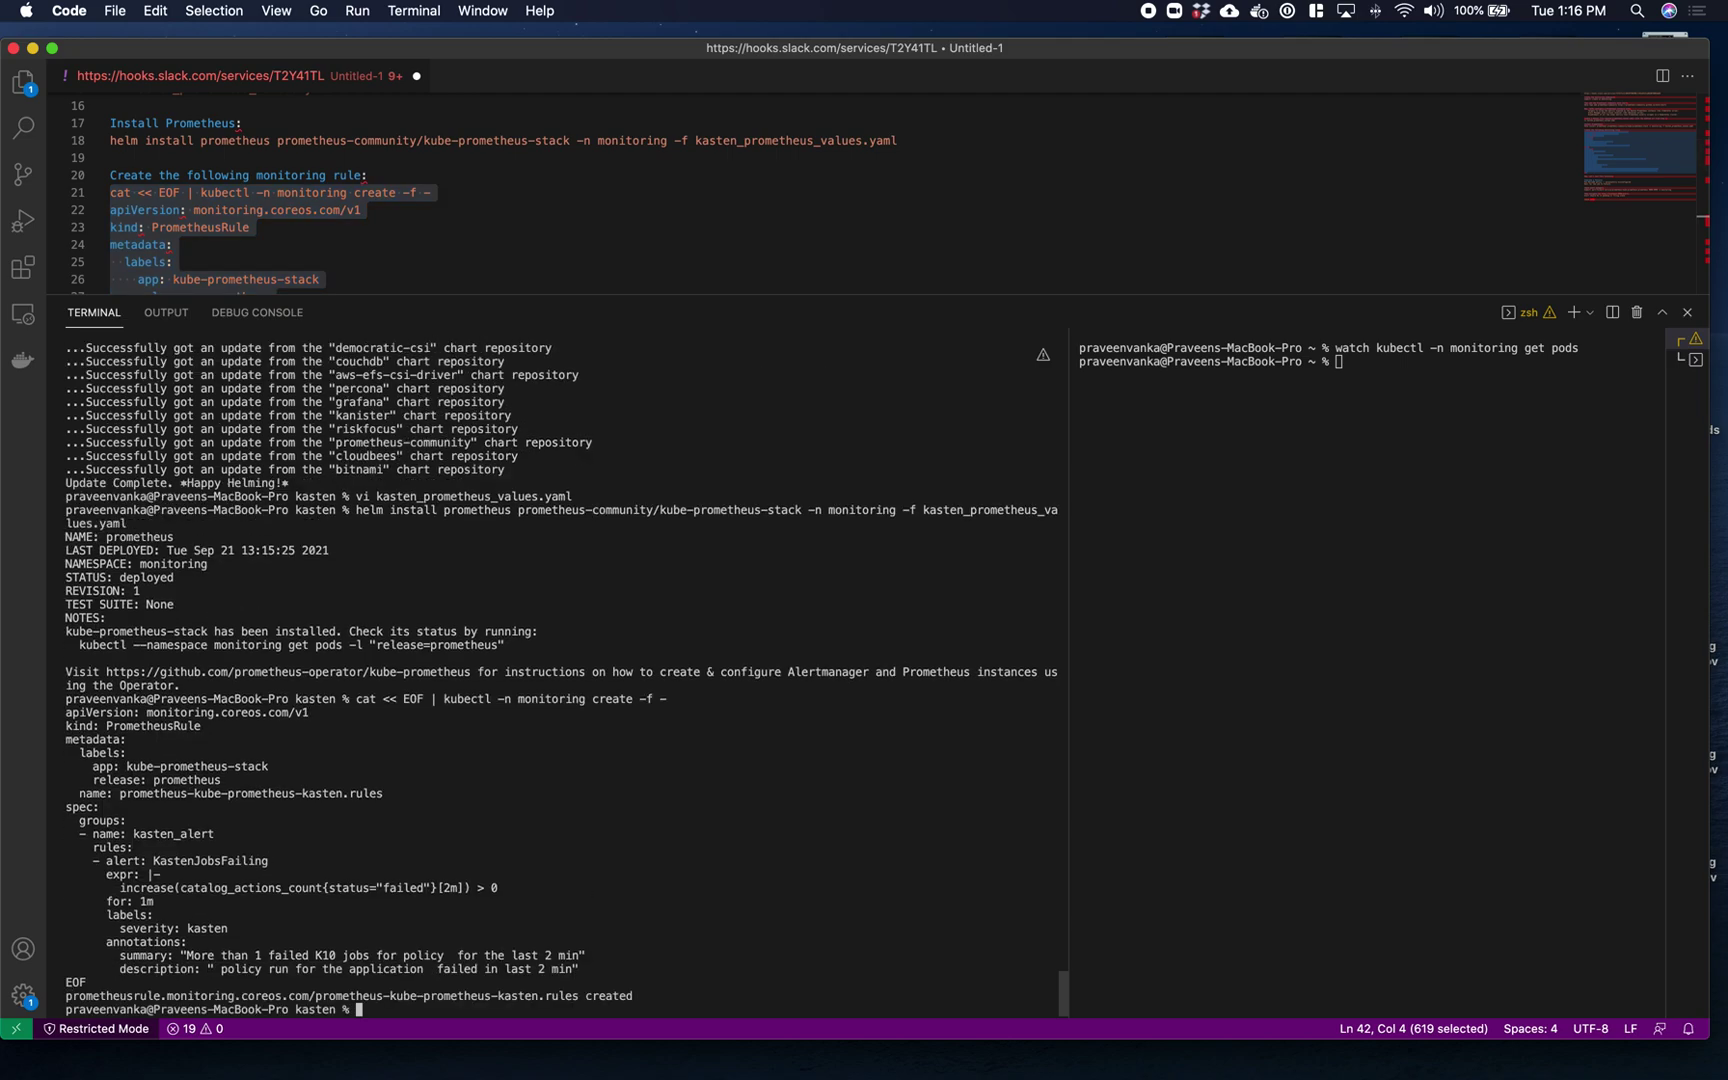
- Find the instructions for simulating a failure and checking the alert manager in the notes
{"action": "scroll", "coordinate": [452, 219], "scroll_direction": "down", "scroll_amount": 5}
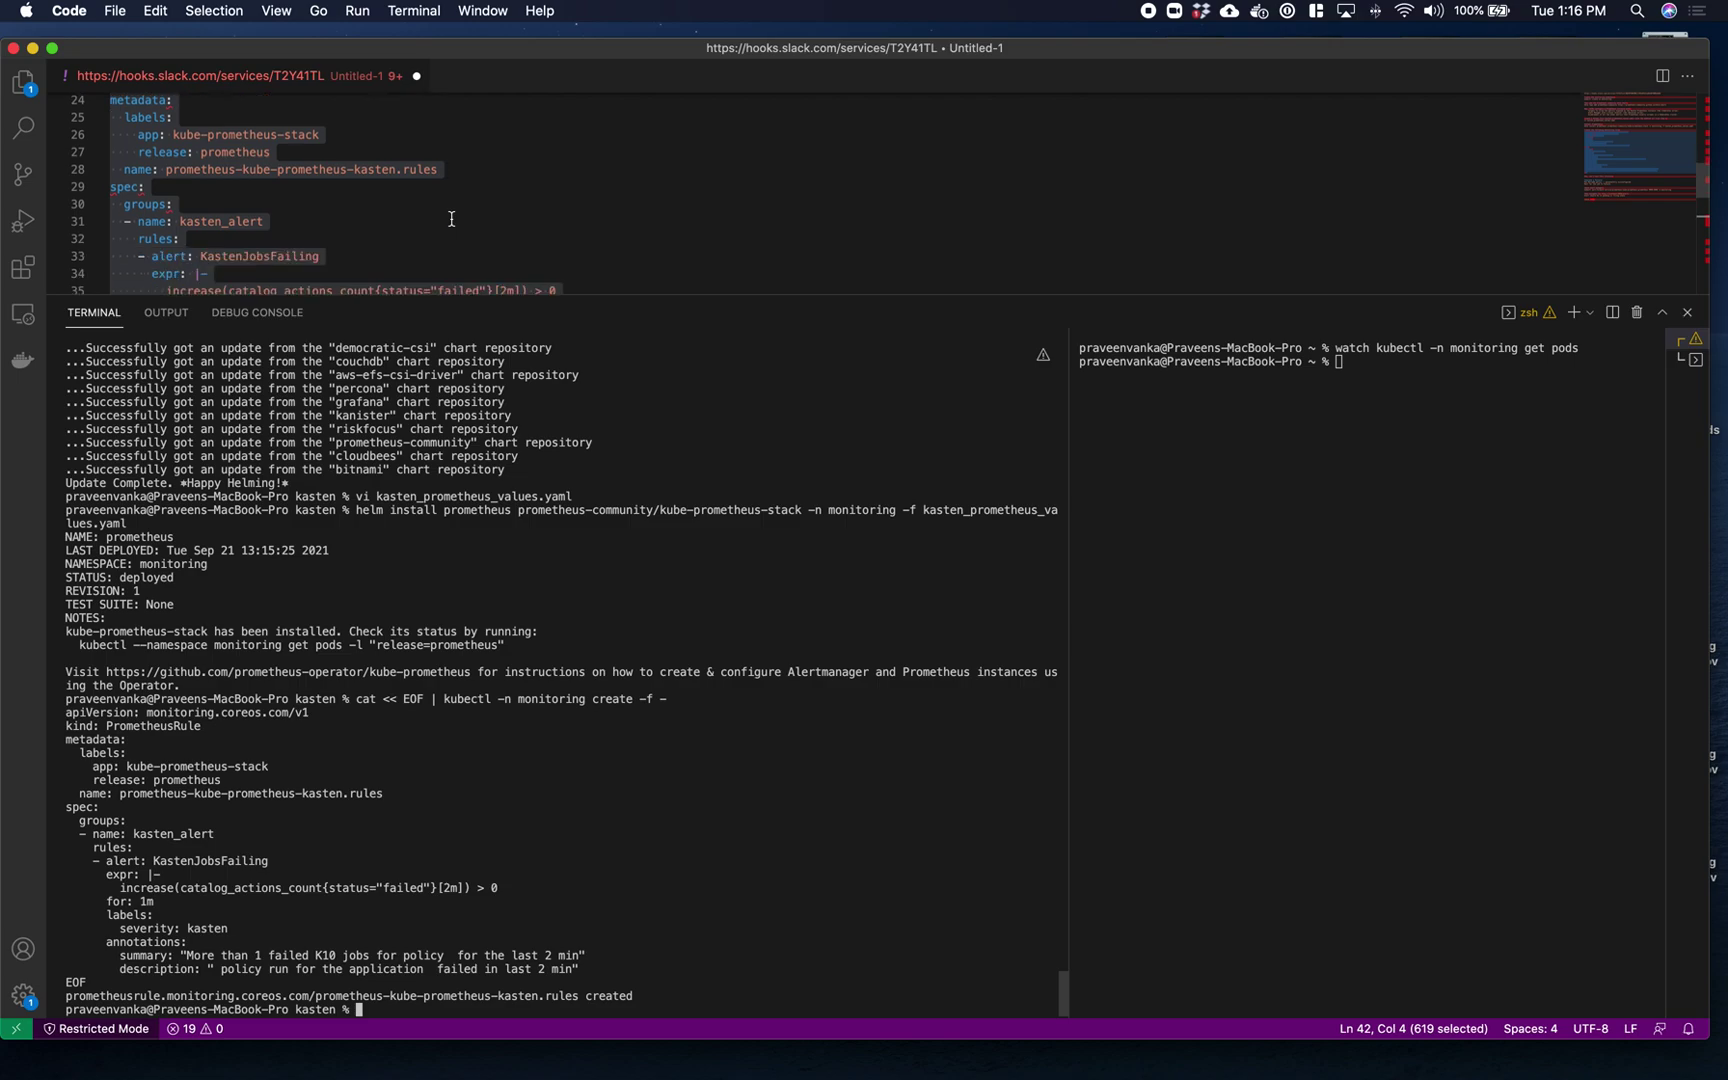
{"action": "scroll", "coordinate": [452, 219], "scroll_direction": "down", "scroll_amount": 3}
{"action": "scroll", "coordinate": [452, 219], "scroll_direction": "down", "scroll_amount": 1}
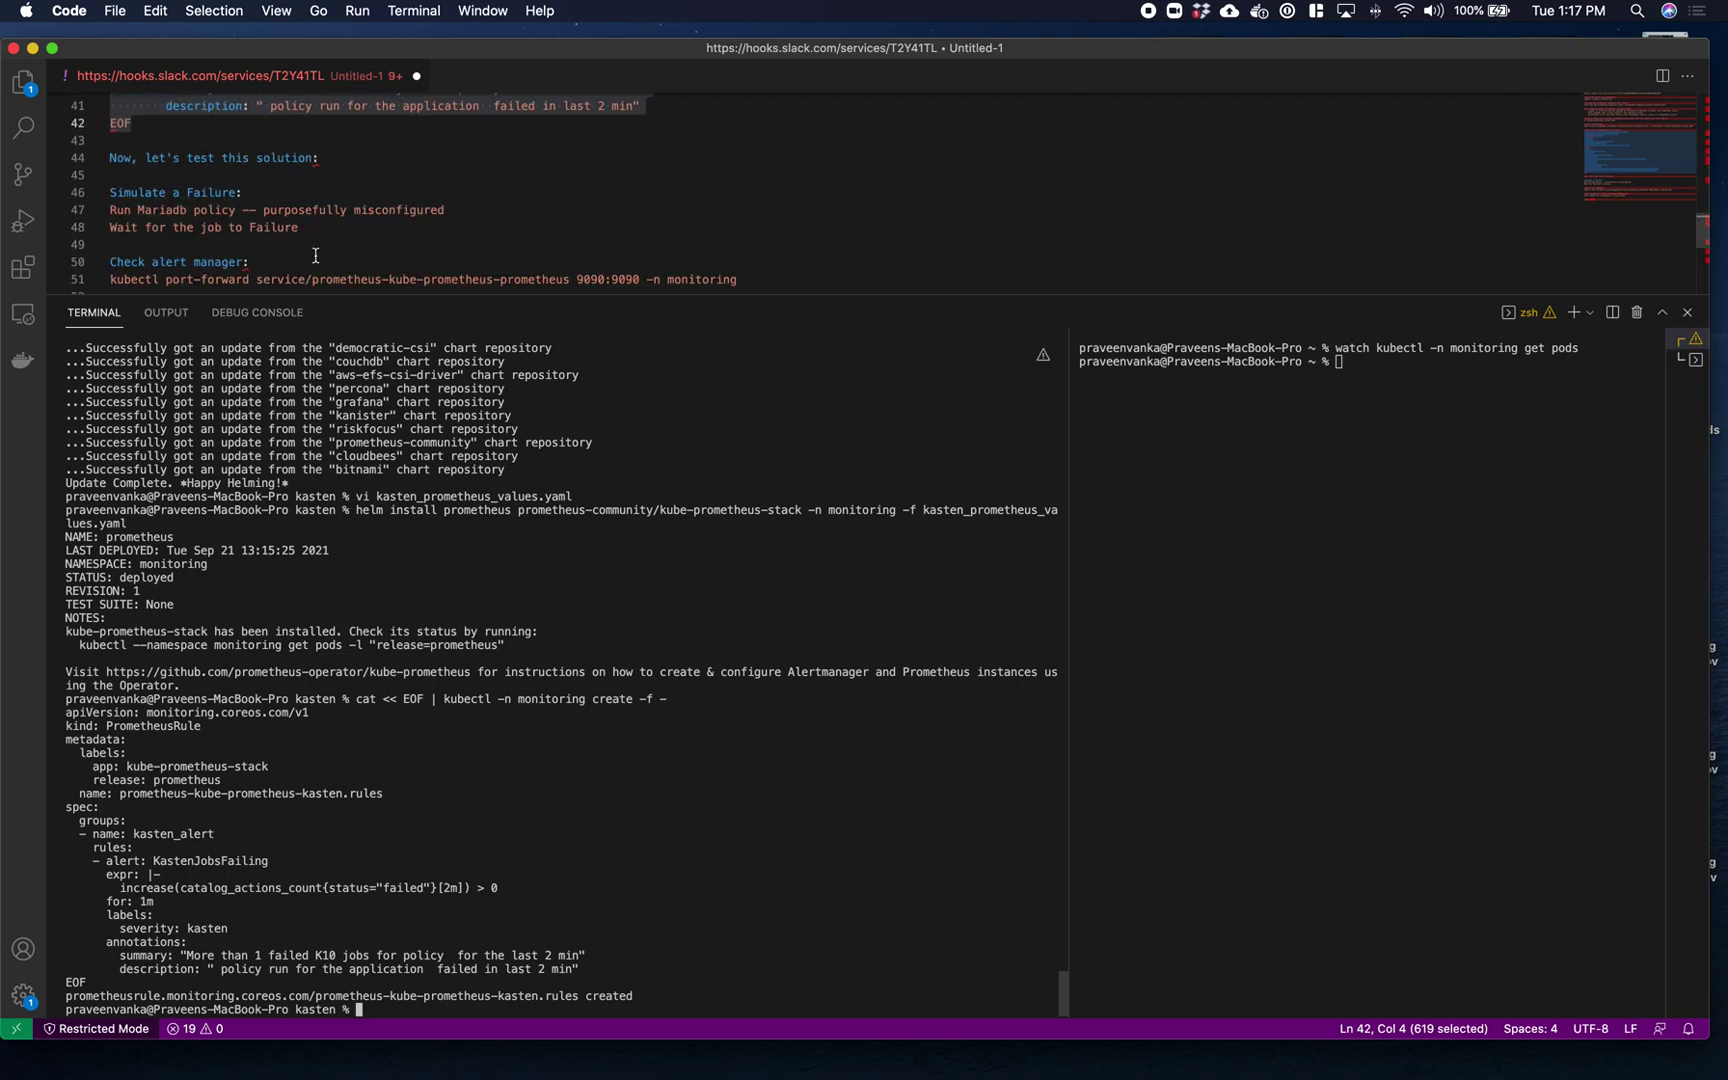
- Switch to the Kasten dashboard in Chrome and look over the applications, the activity and the recent actions
{"action": "key", "text": "super+Tab"}
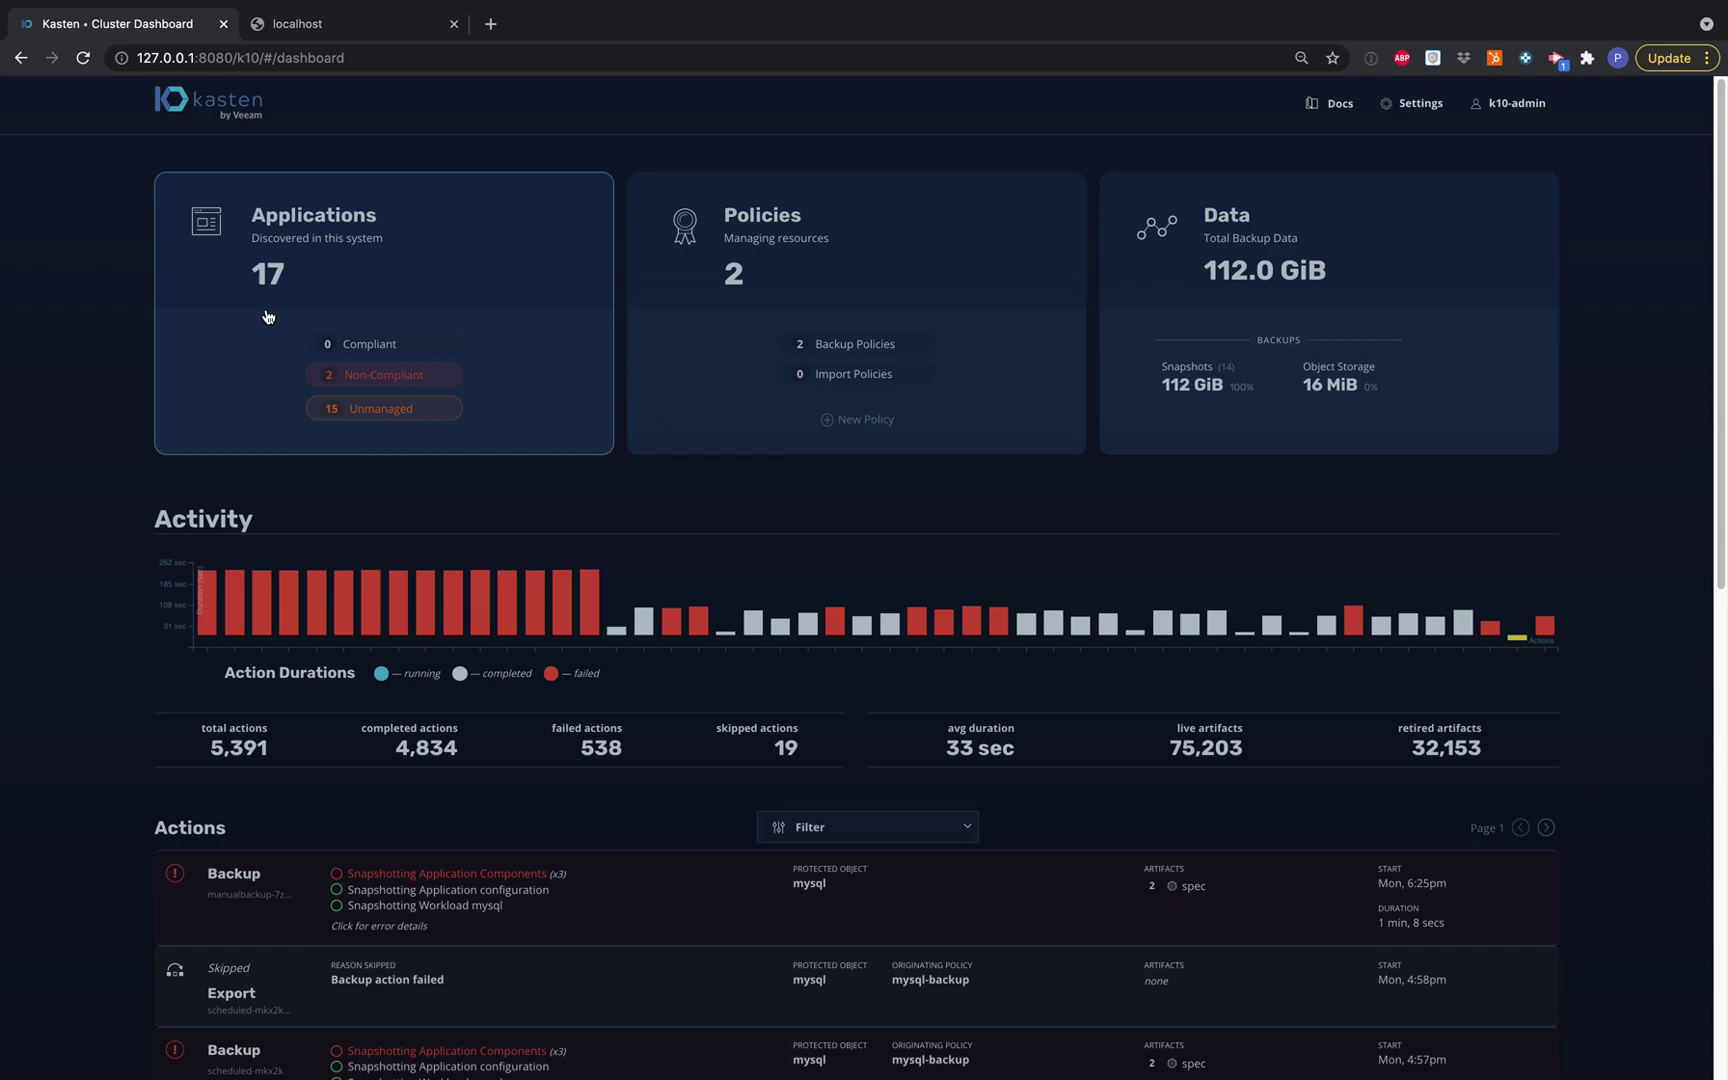
{"action": "left_click", "coordinate": [455, 232]}
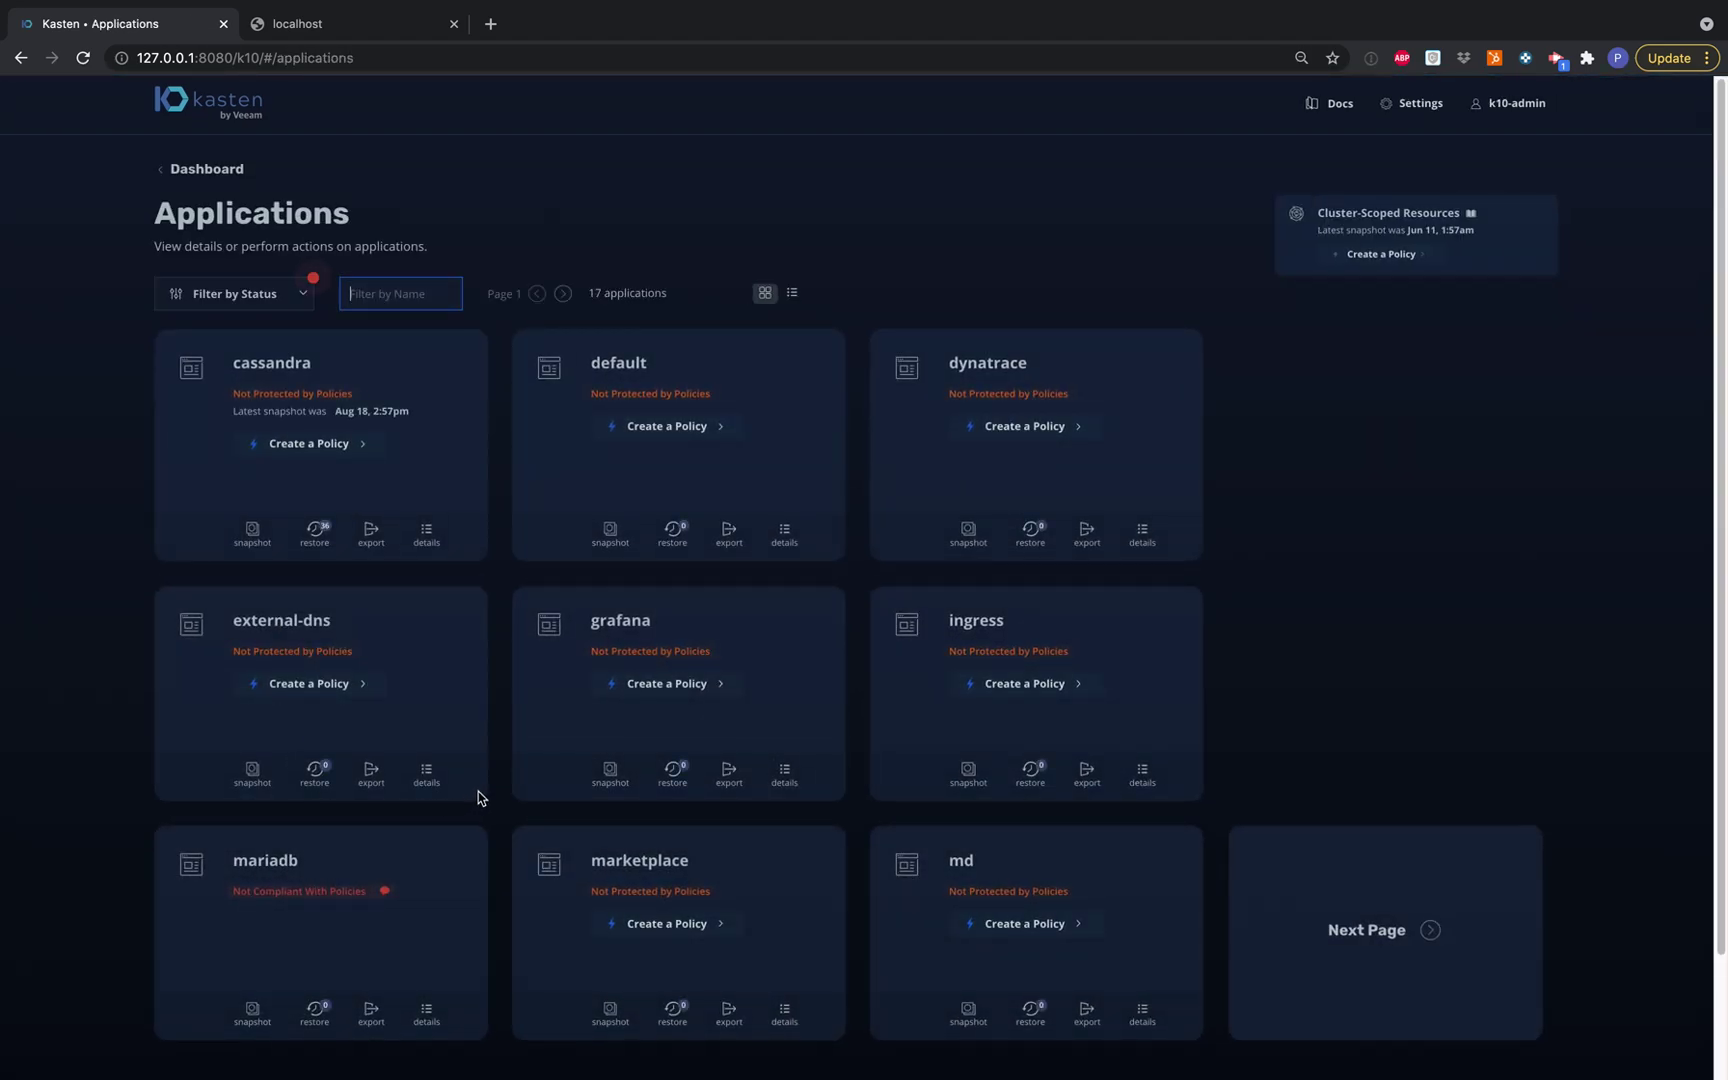
{"action": "scroll", "coordinate": [481, 791], "scroll_direction": "down", "scroll_amount": 1}
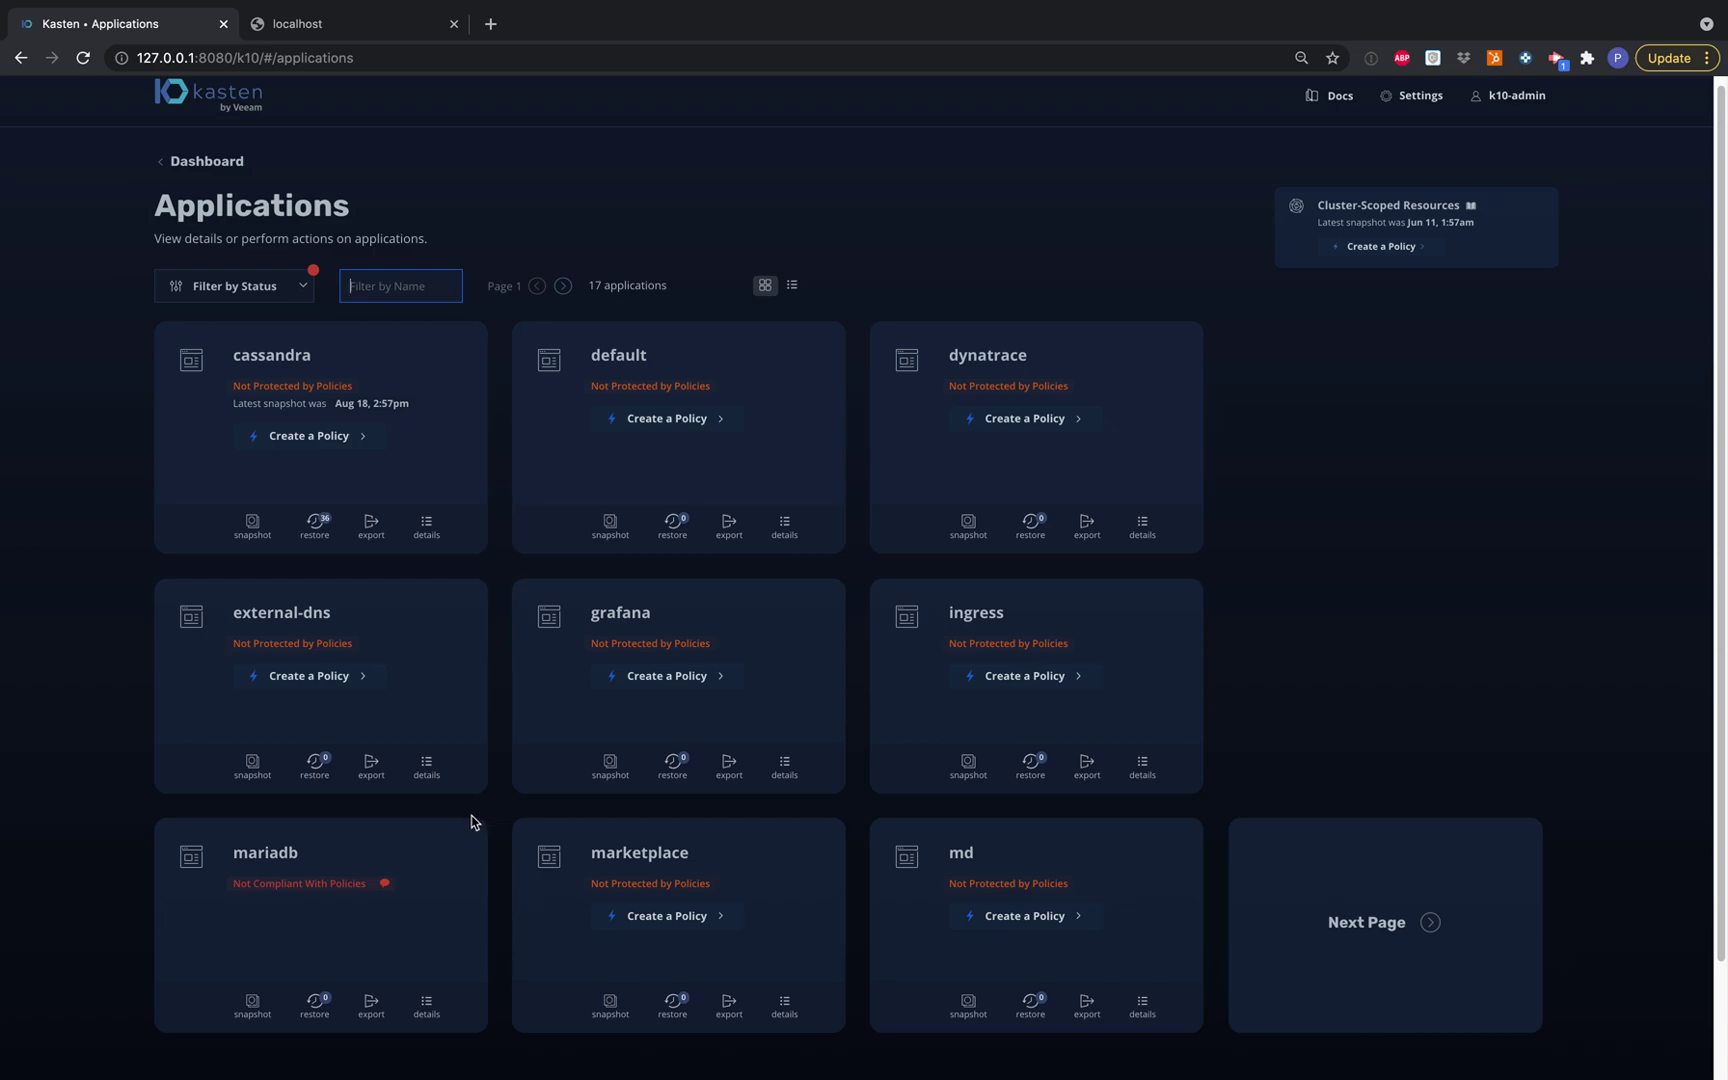
{"action": "left_click", "coordinate": [196, 162]}
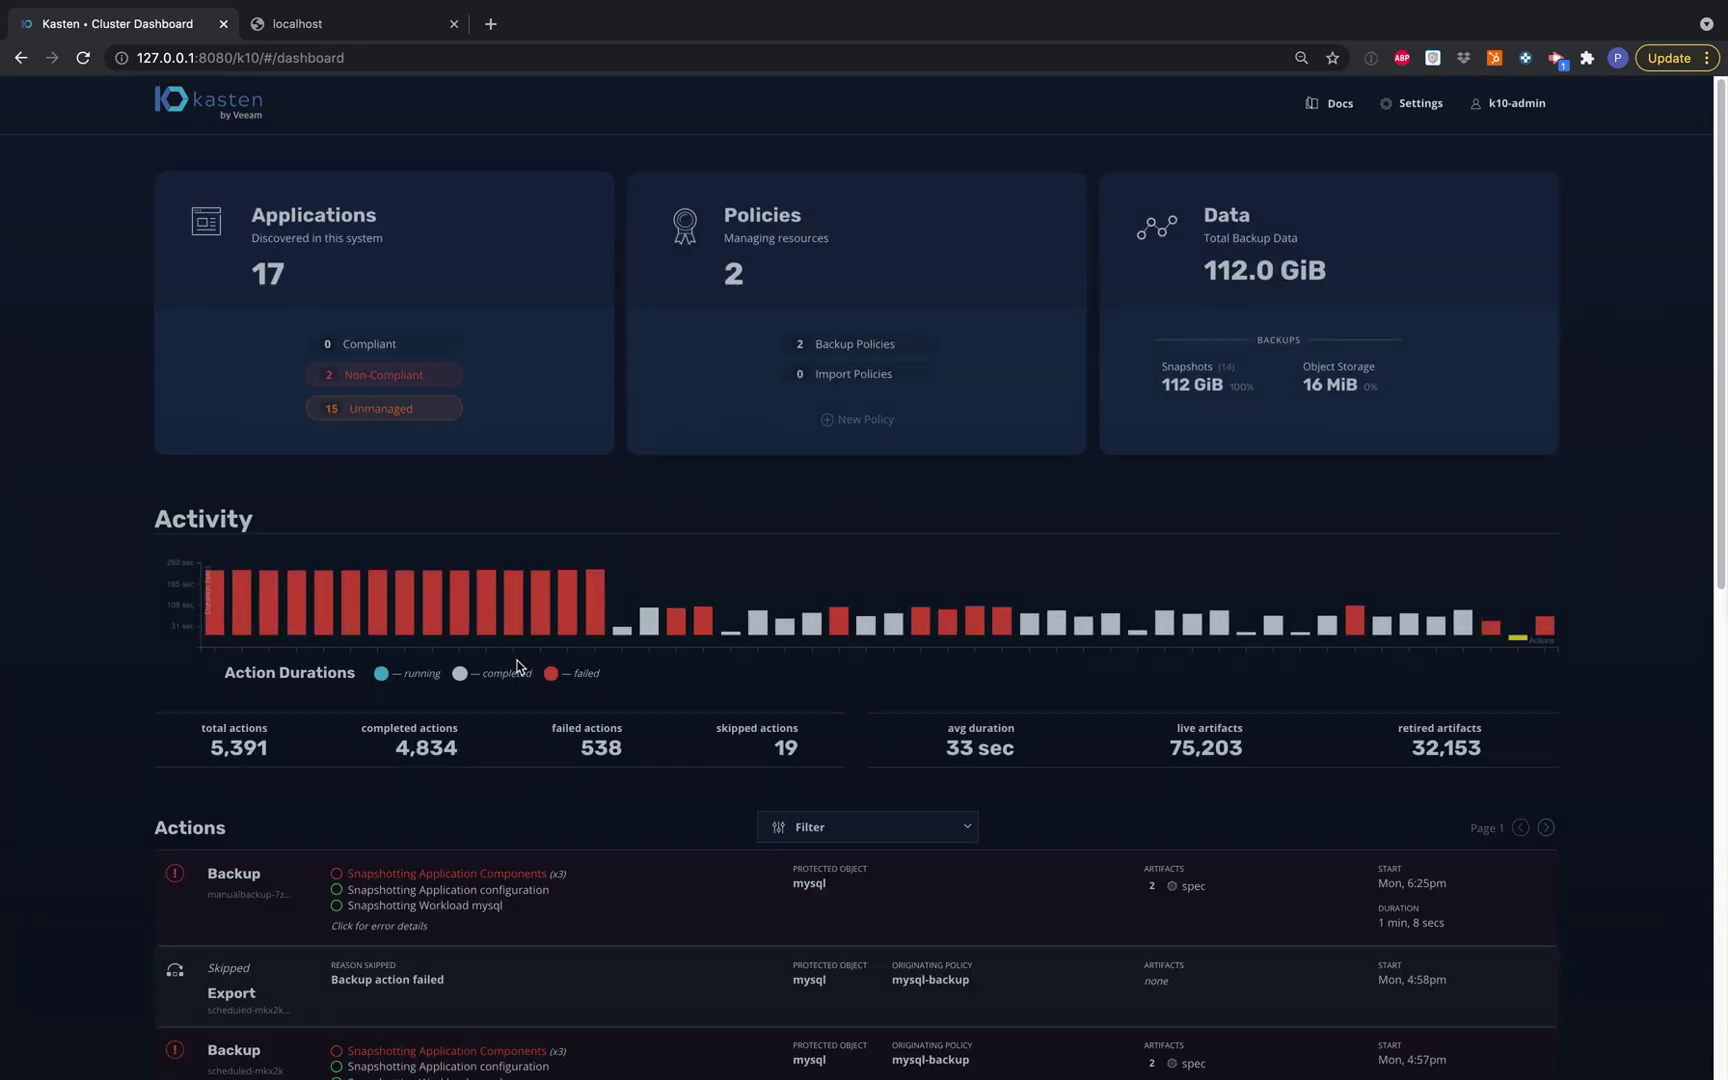
{"action": "scroll", "coordinate": [760, 820], "scroll_direction": "down", "scroll_amount": 1}
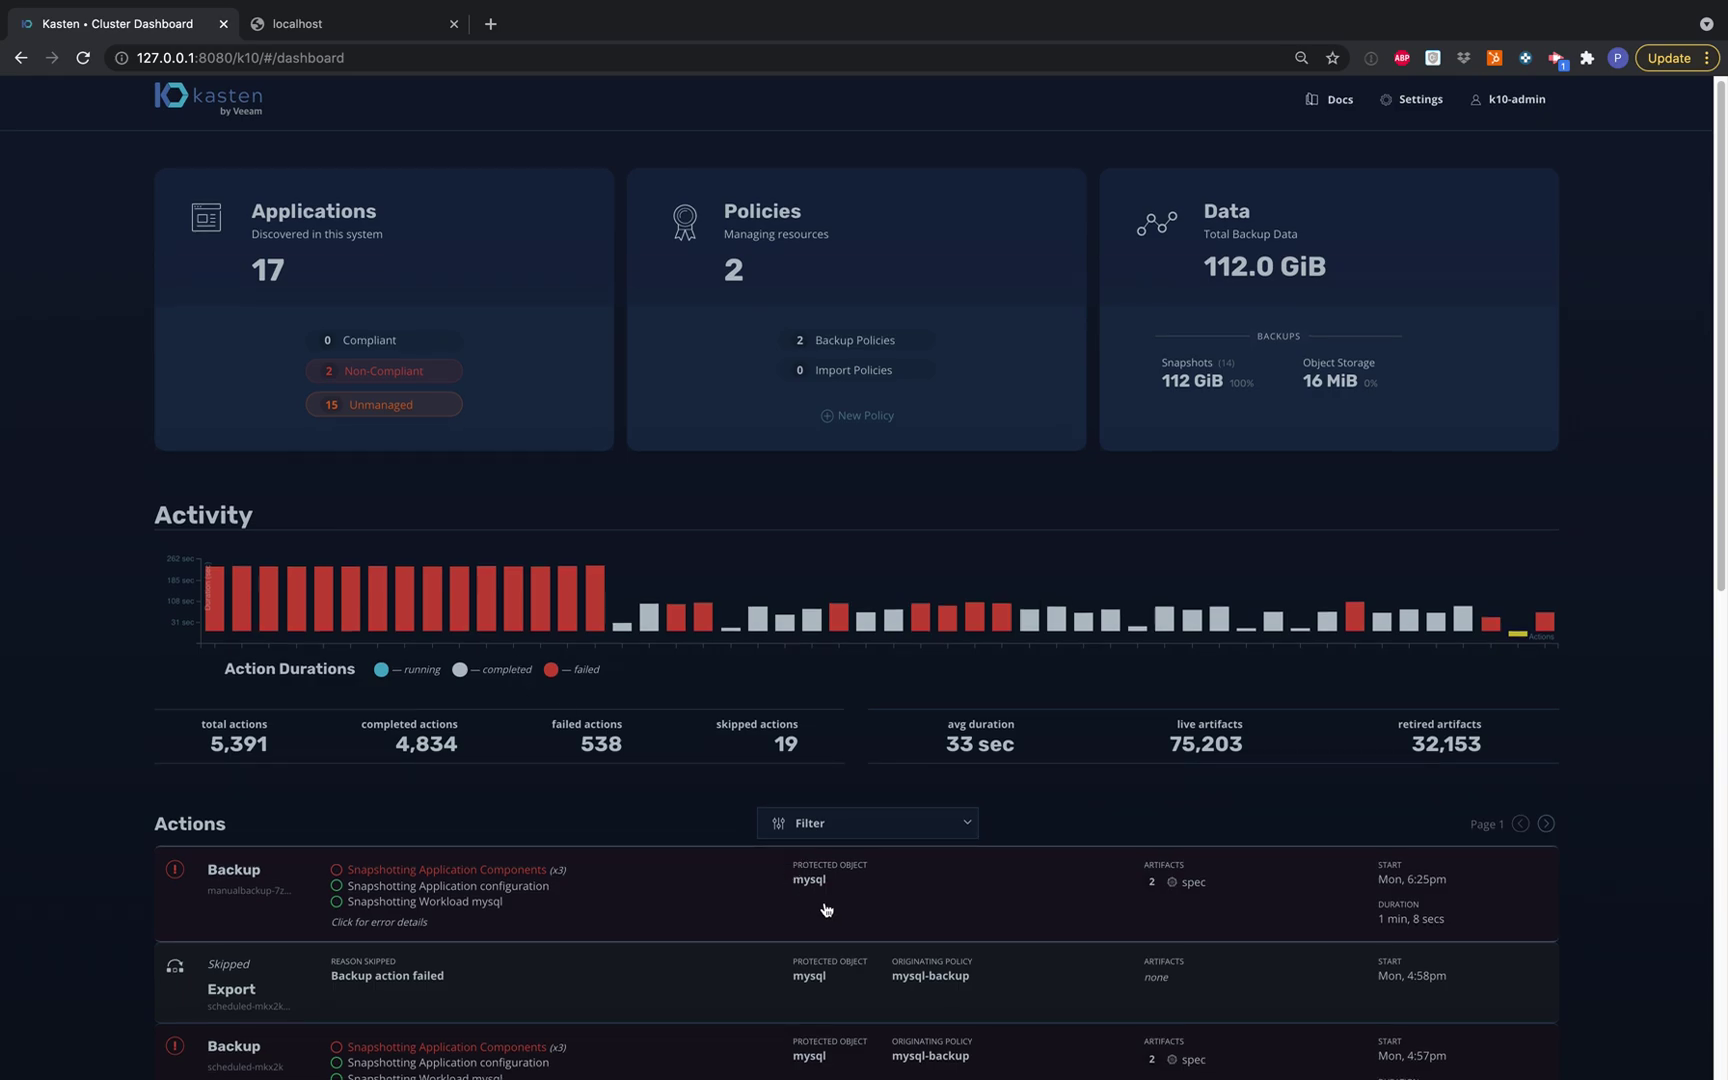
{"action": "scroll", "coordinate": [826, 909], "scroll_direction": "down", "scroll_amount": 1}
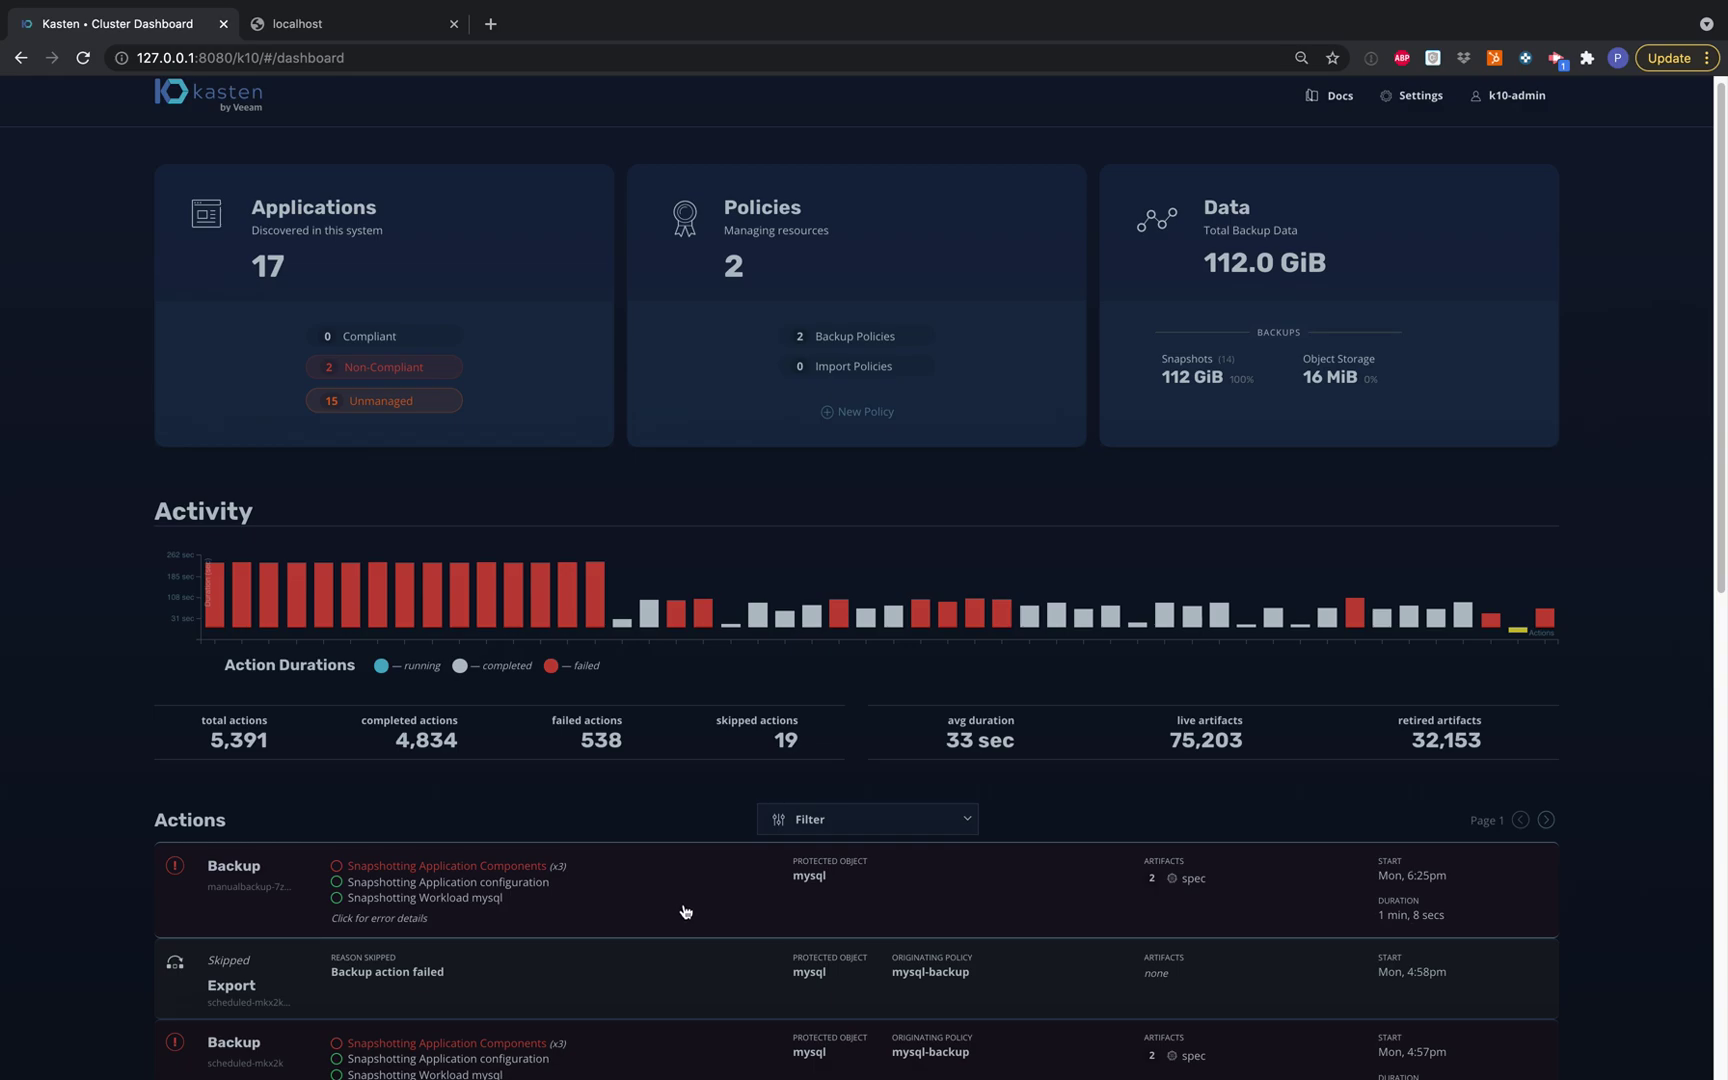
- Run the mysql-backup policy once from the policies page, and return to the dashboard's actions list to follow the job
{"action": "left_click", "coordinate": [688, 432]}
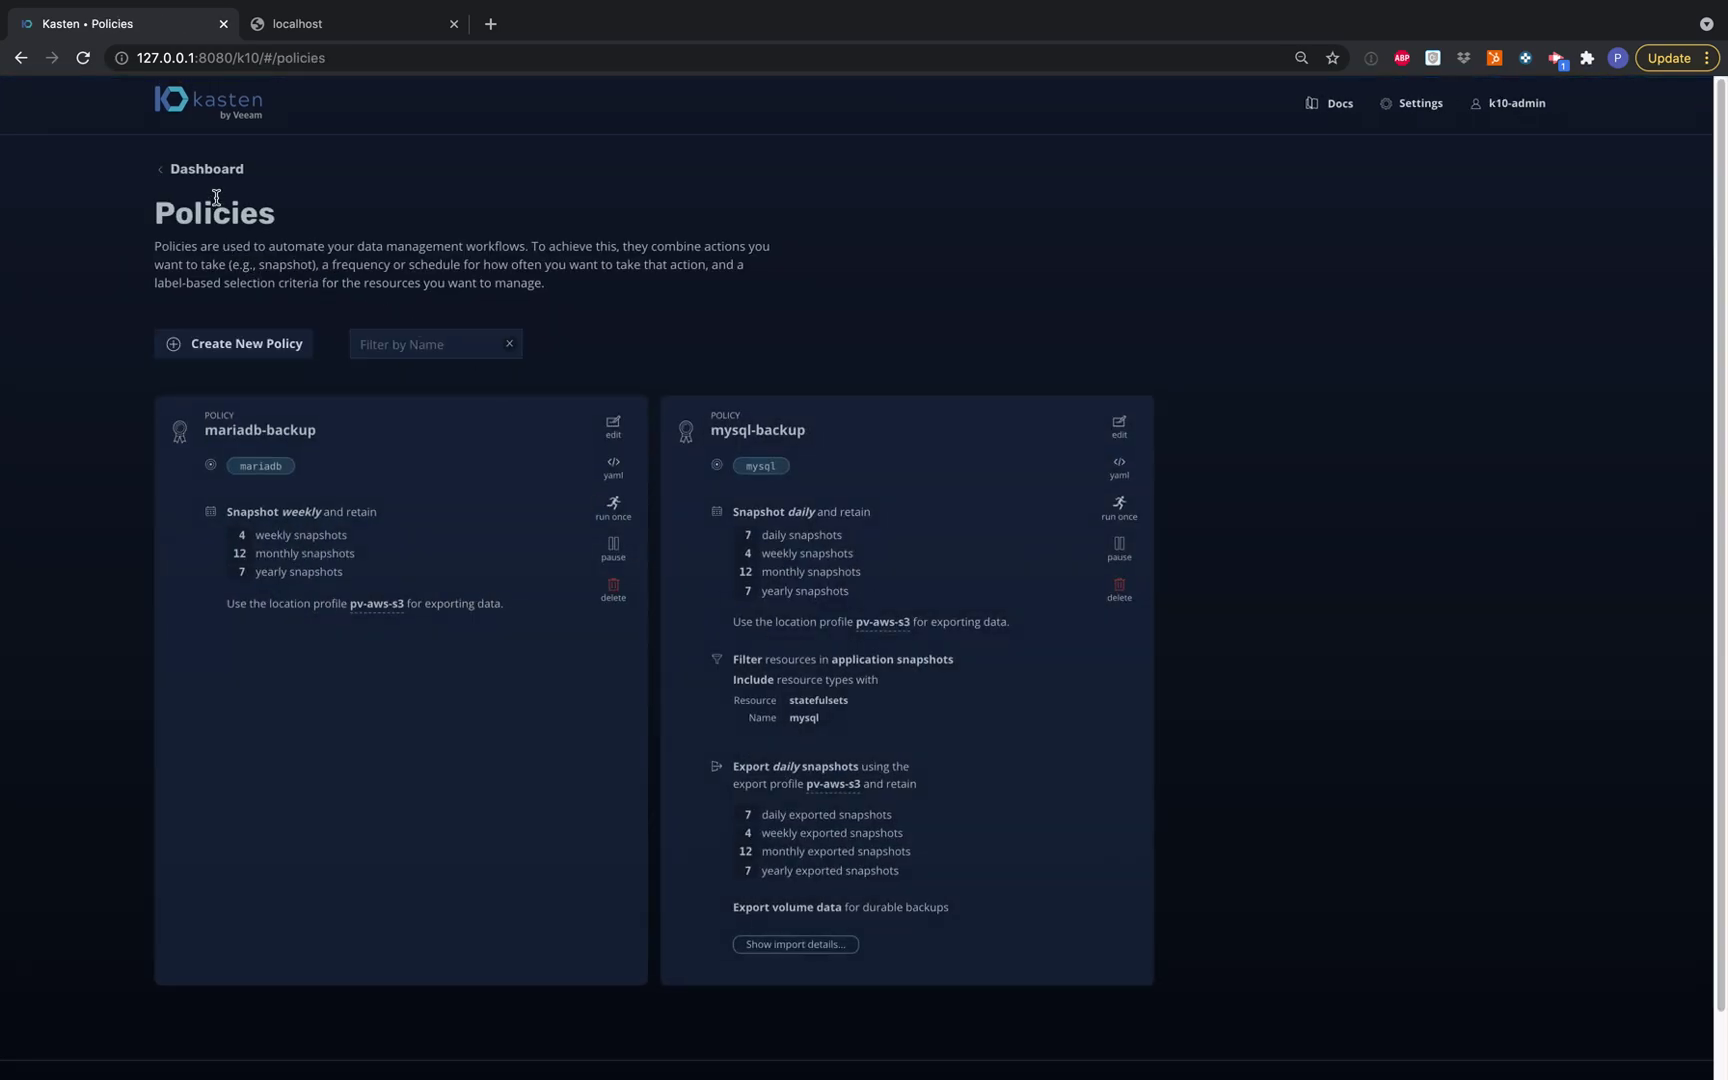
{"action": "left_click", "coordinate": [1120, 507]}
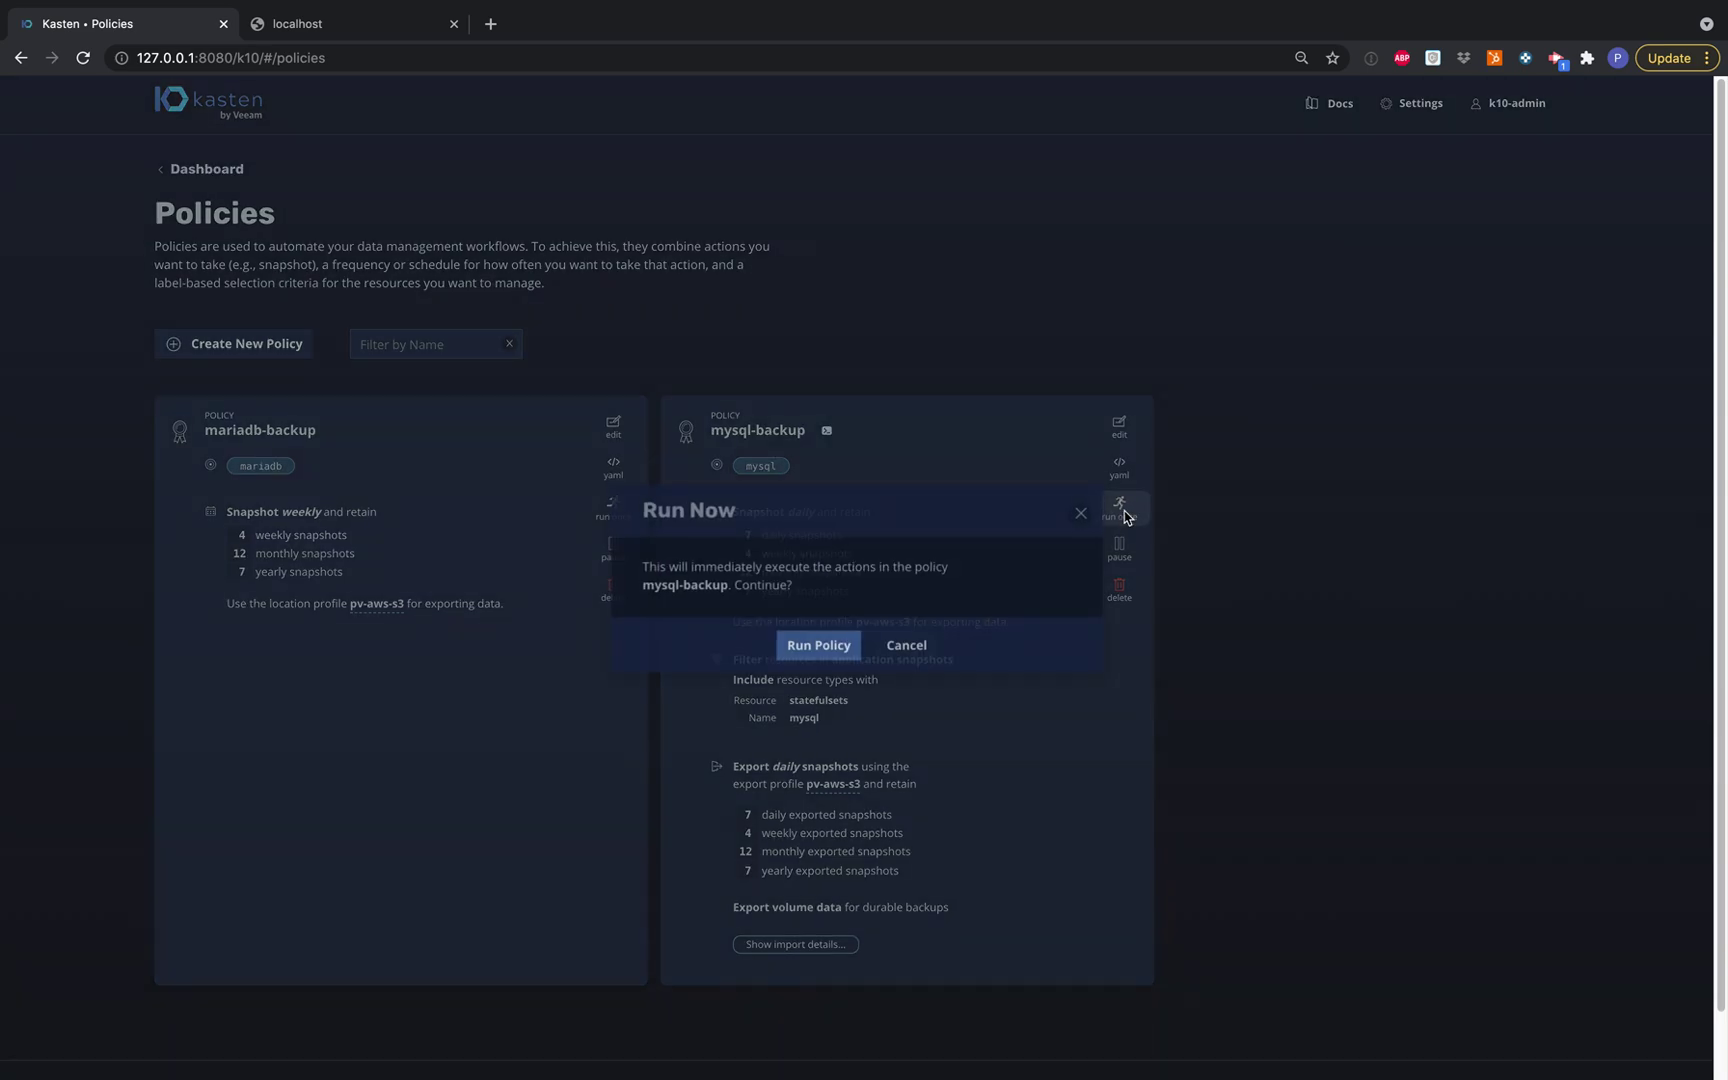
{"action": "left_click", "coordinate": [845, 652]}
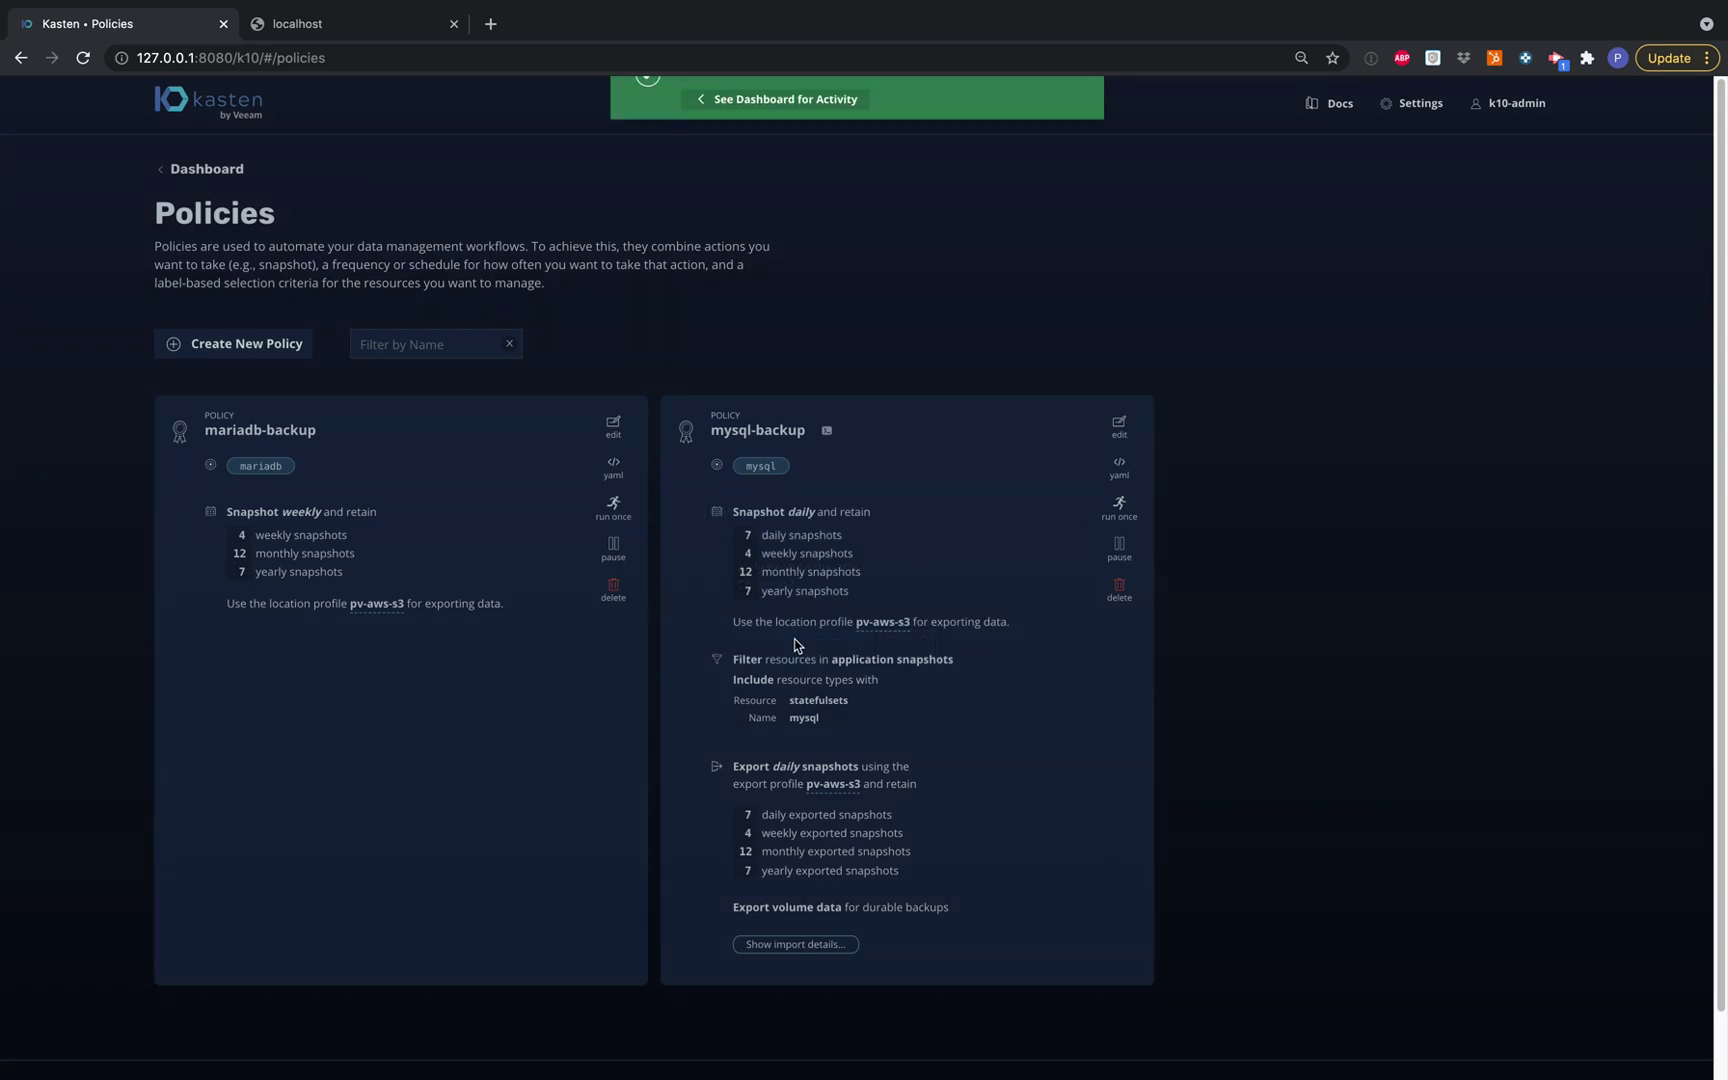
{"action": "left_click", "coordinate": [208, 170]}
{"action": "scroll", "coordinate": [818, 590], "scroll_direction": "down", "scroll_amount": 3}
{"action": "left_click", "coordinate": [1090, 106]}
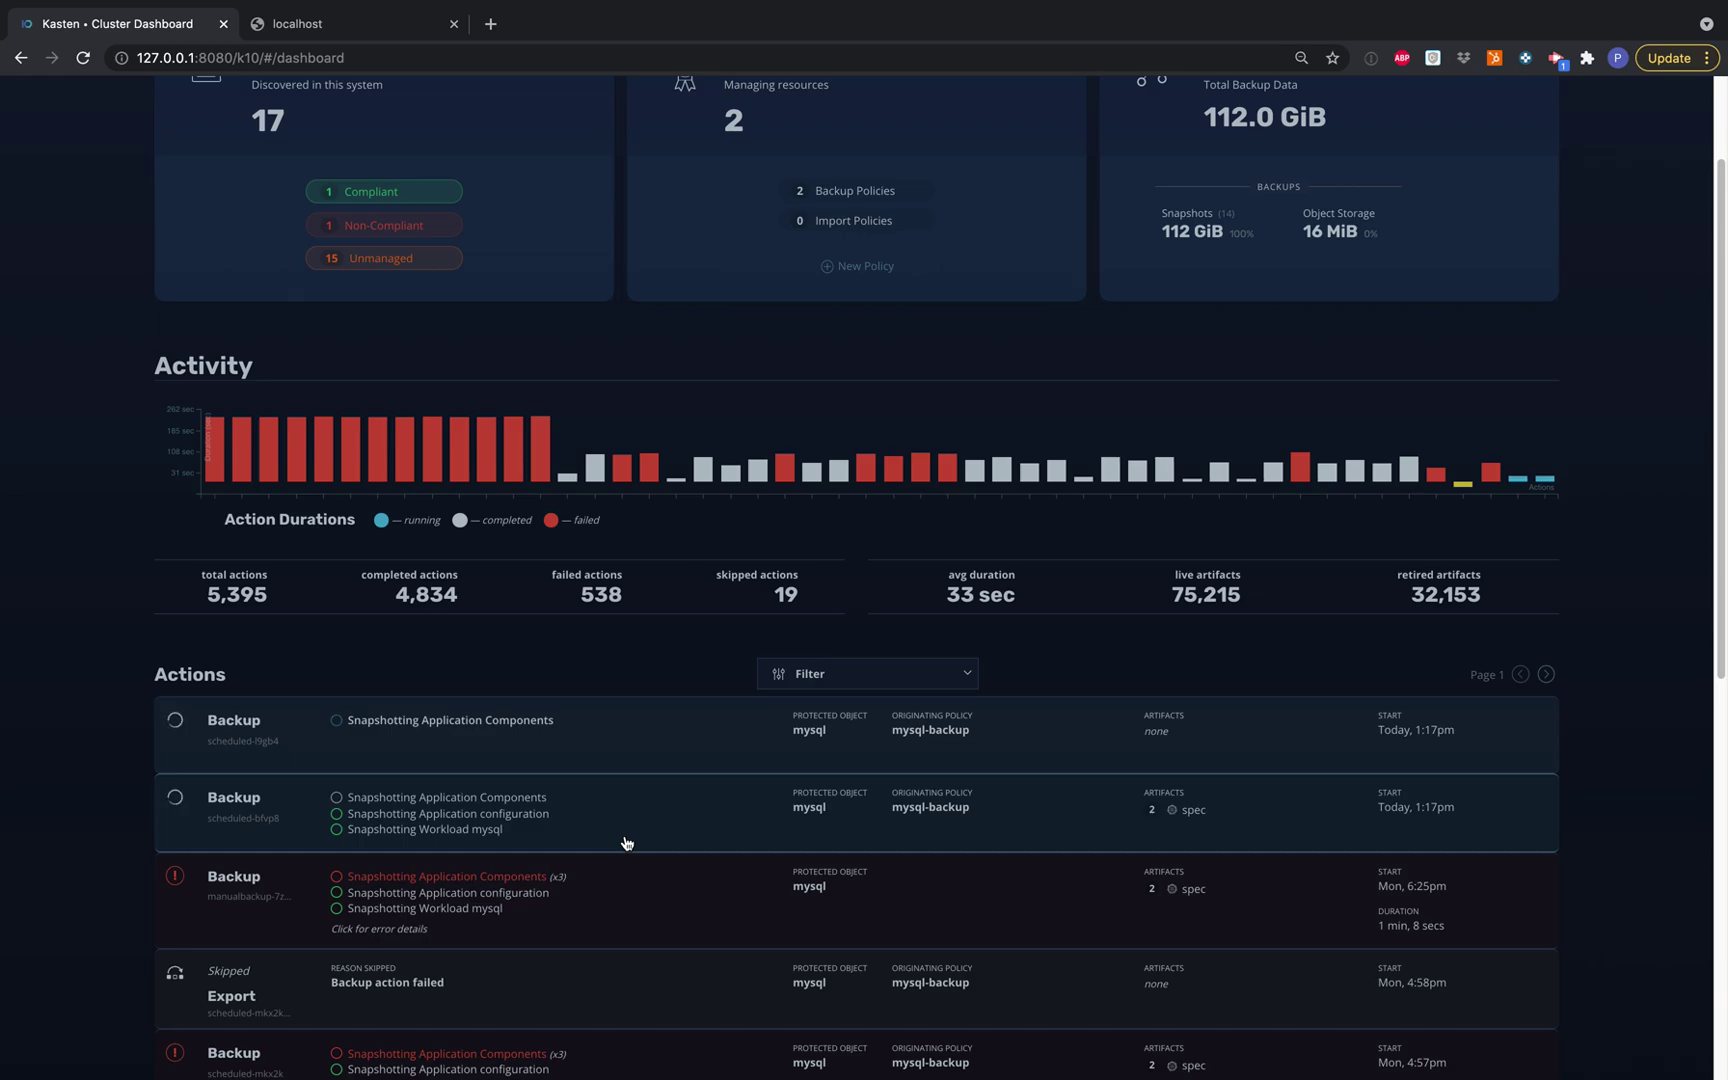
- Check the backup's progress and run kubectl port-forward service/prometheus-kube-prometheus-prometheus 9090:9090 -n monitoring, copied from the notes, in the VS Code terminal
{"action": "key", "text": "super+Tab"}
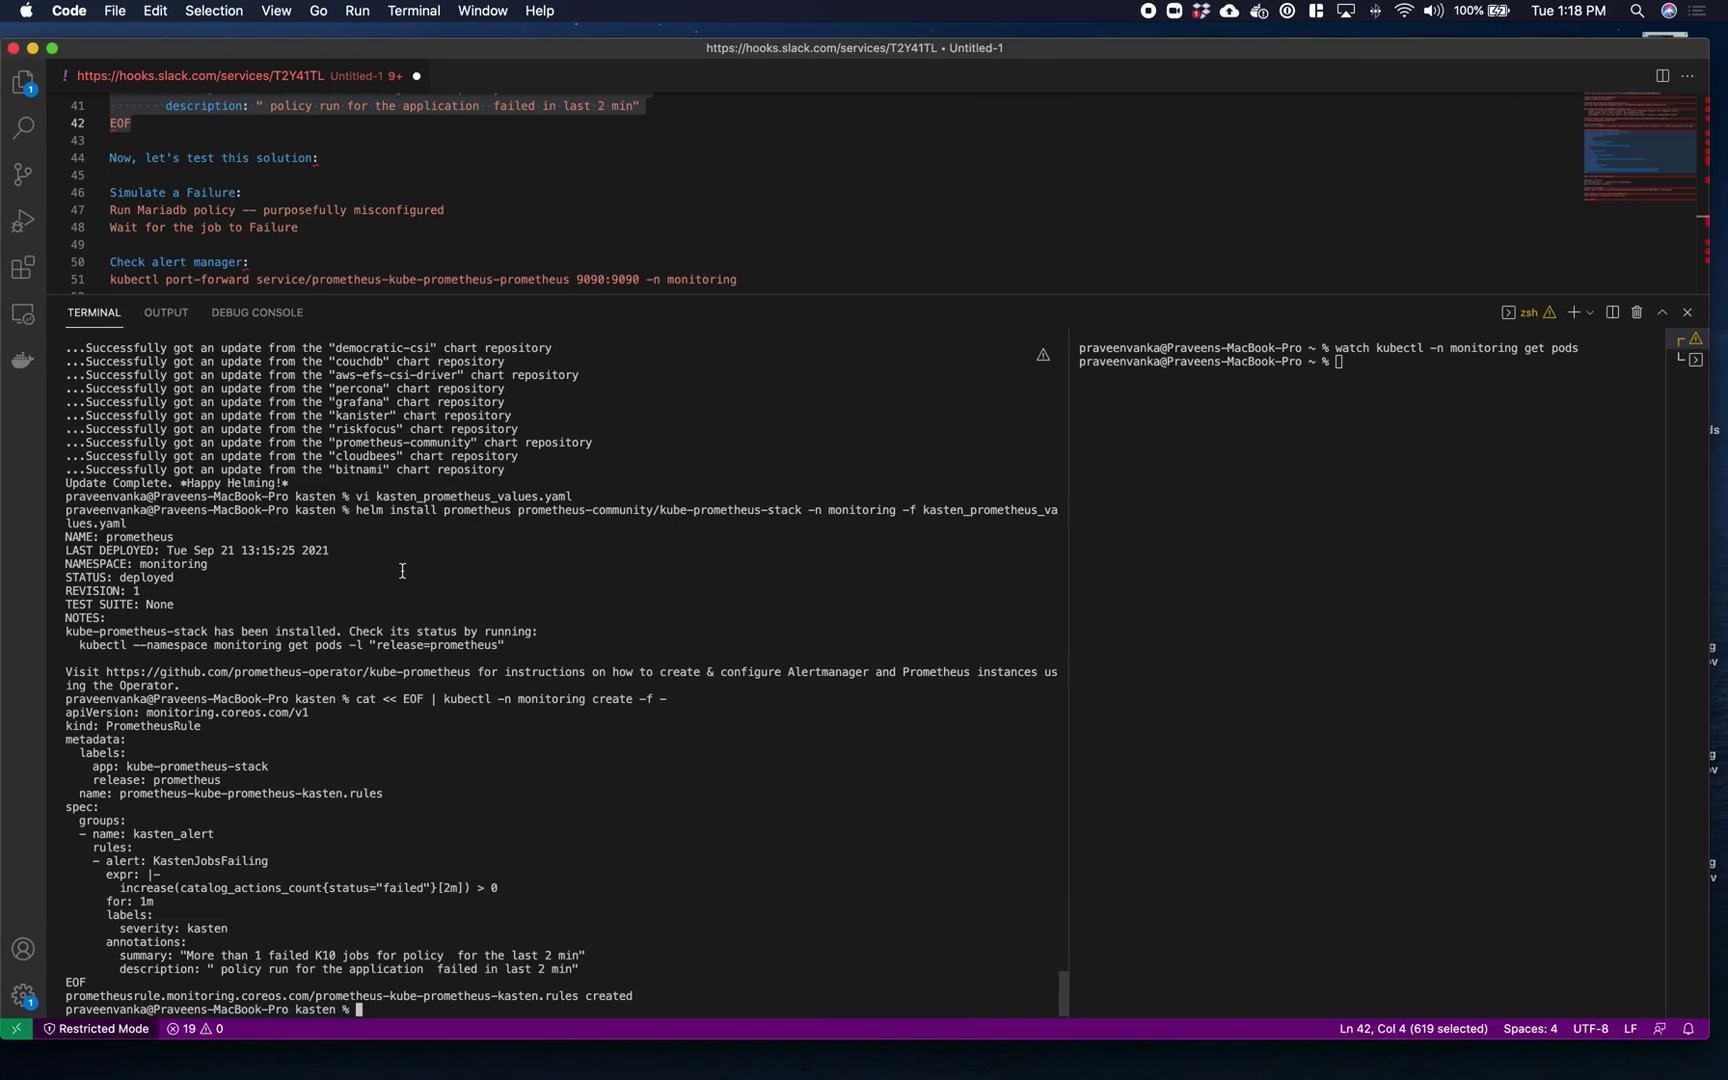
{"action": "scroll", "coordinate": [275, 250], "scroll_direction": "down", "scroll_amount": 3}
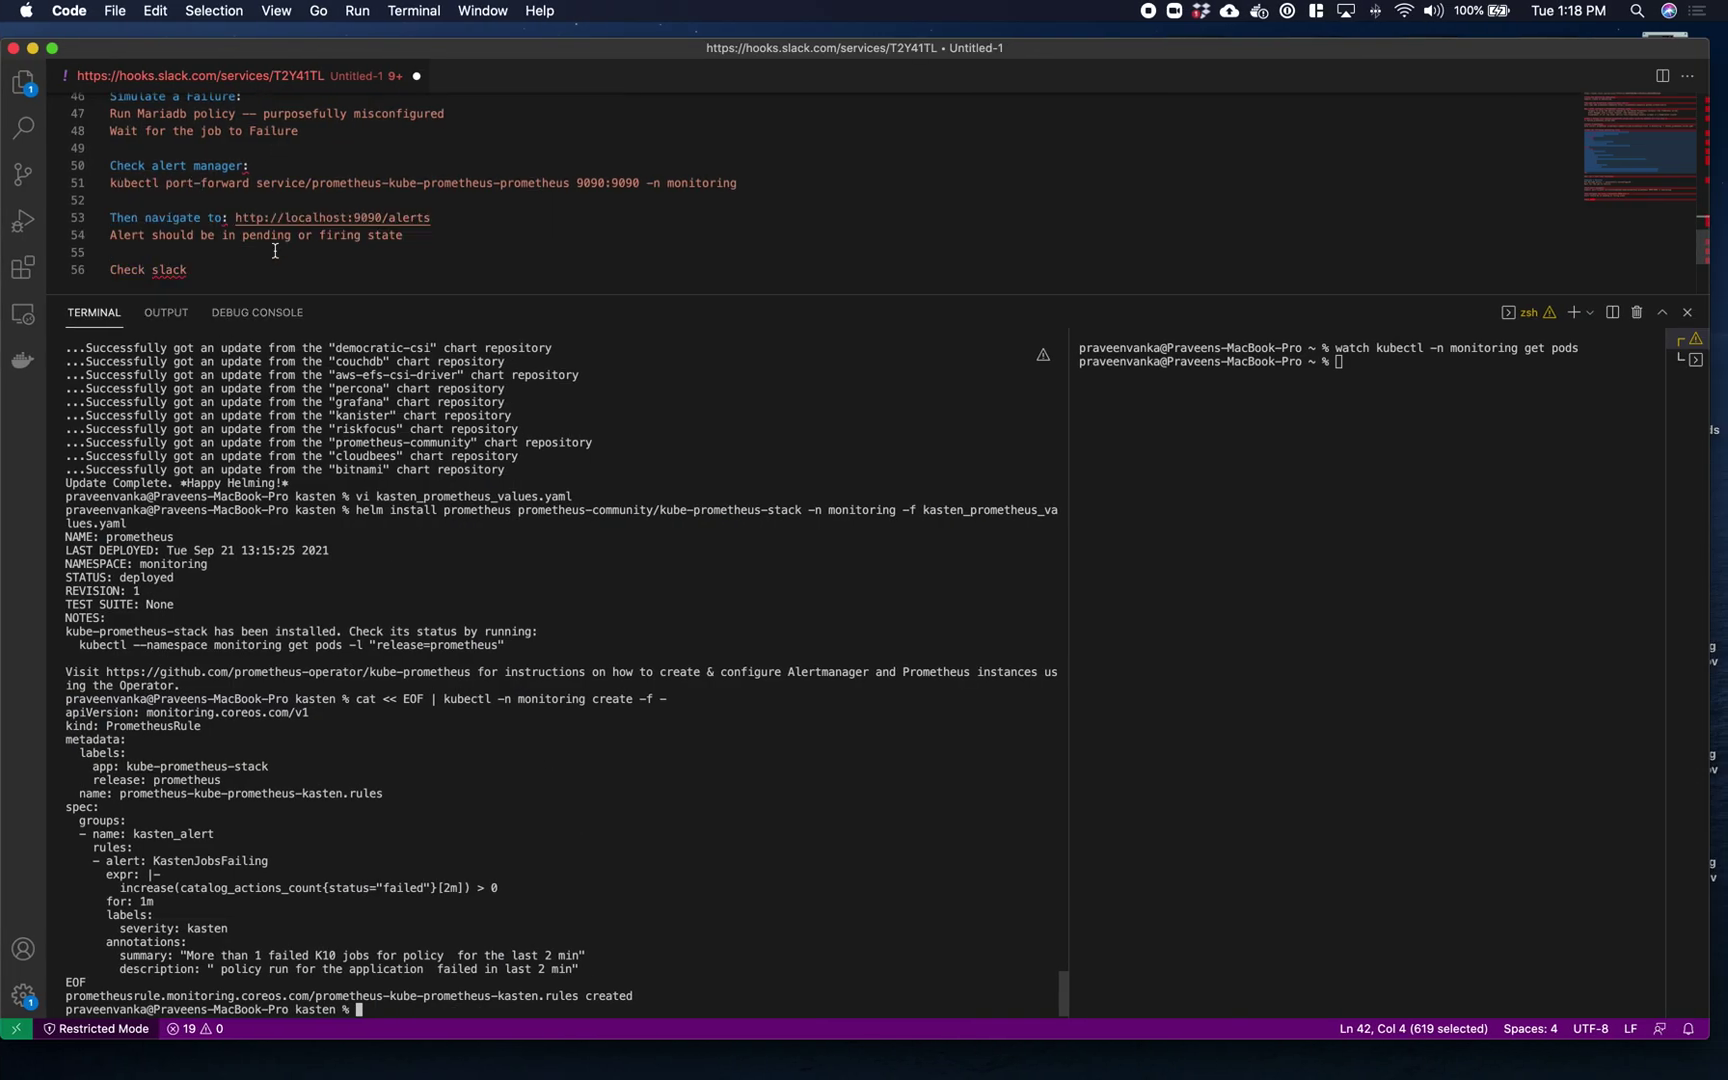
{"action": "left_click_drag", "start_coordinate": [111, 182], "coordinate": [738, 182]}
{"action": "key", "text": "super+c"}
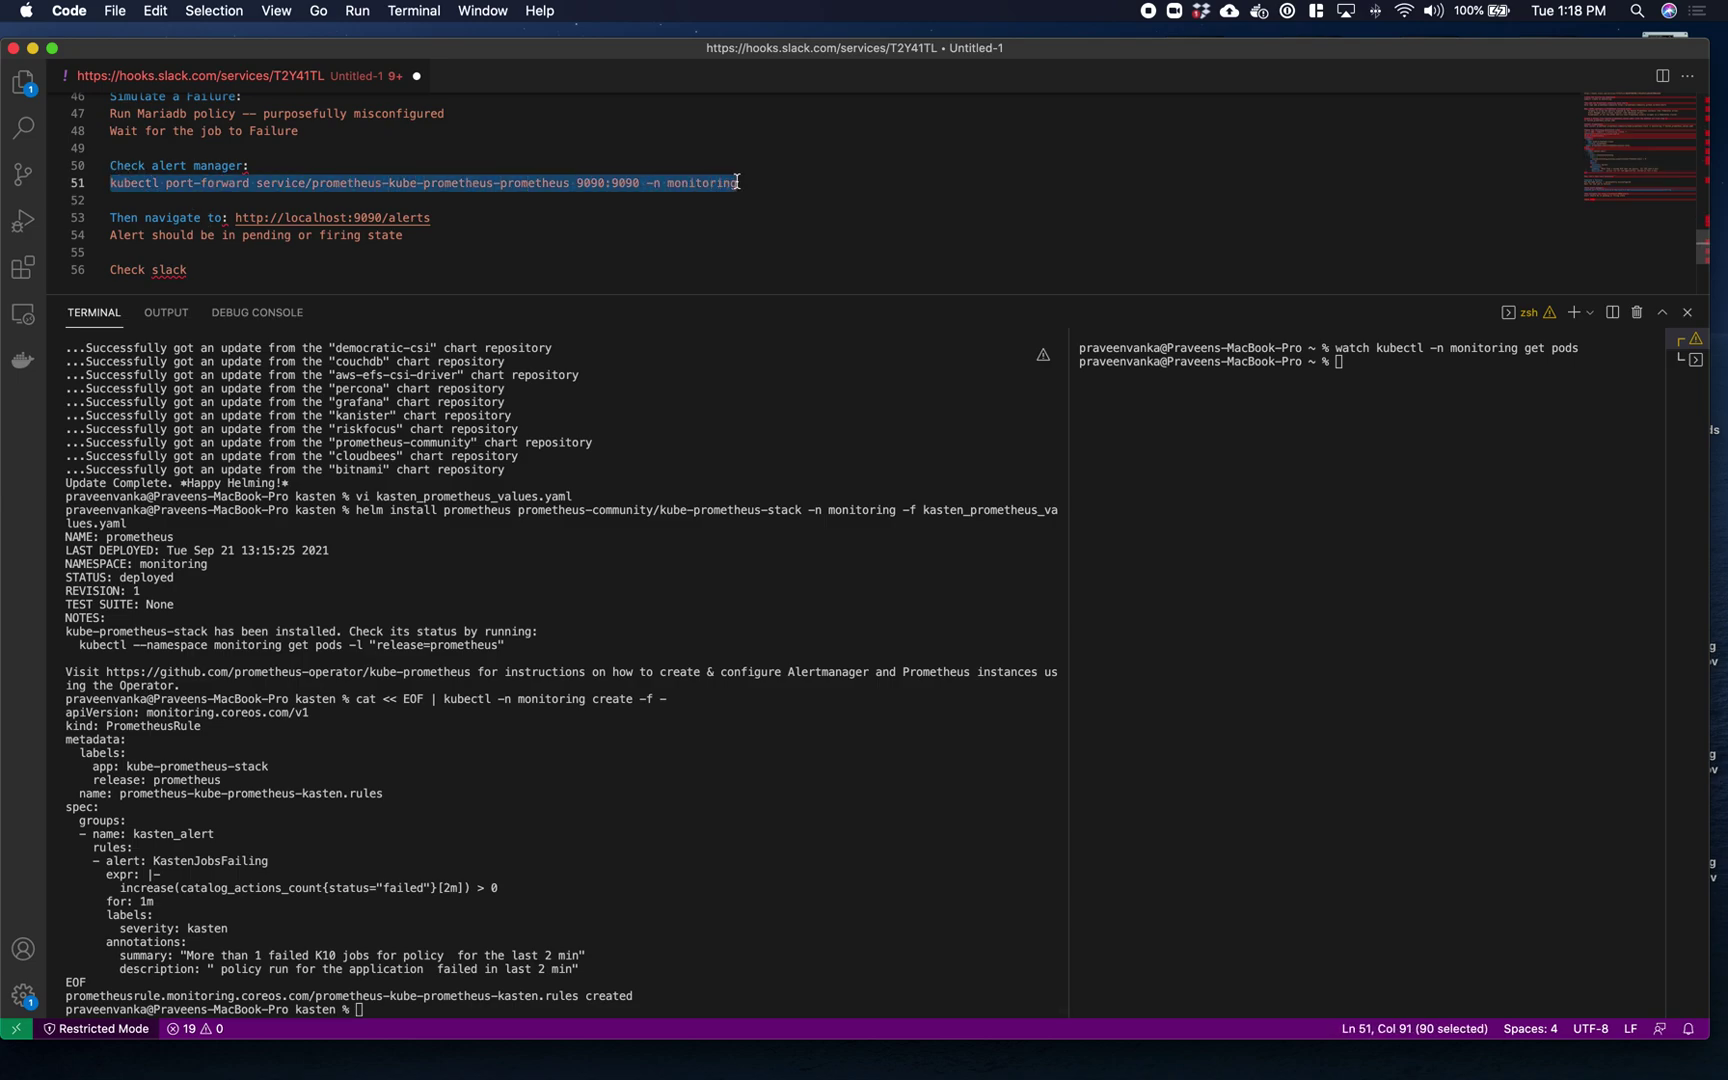
{"action": "key", "text": "super+Tab"}
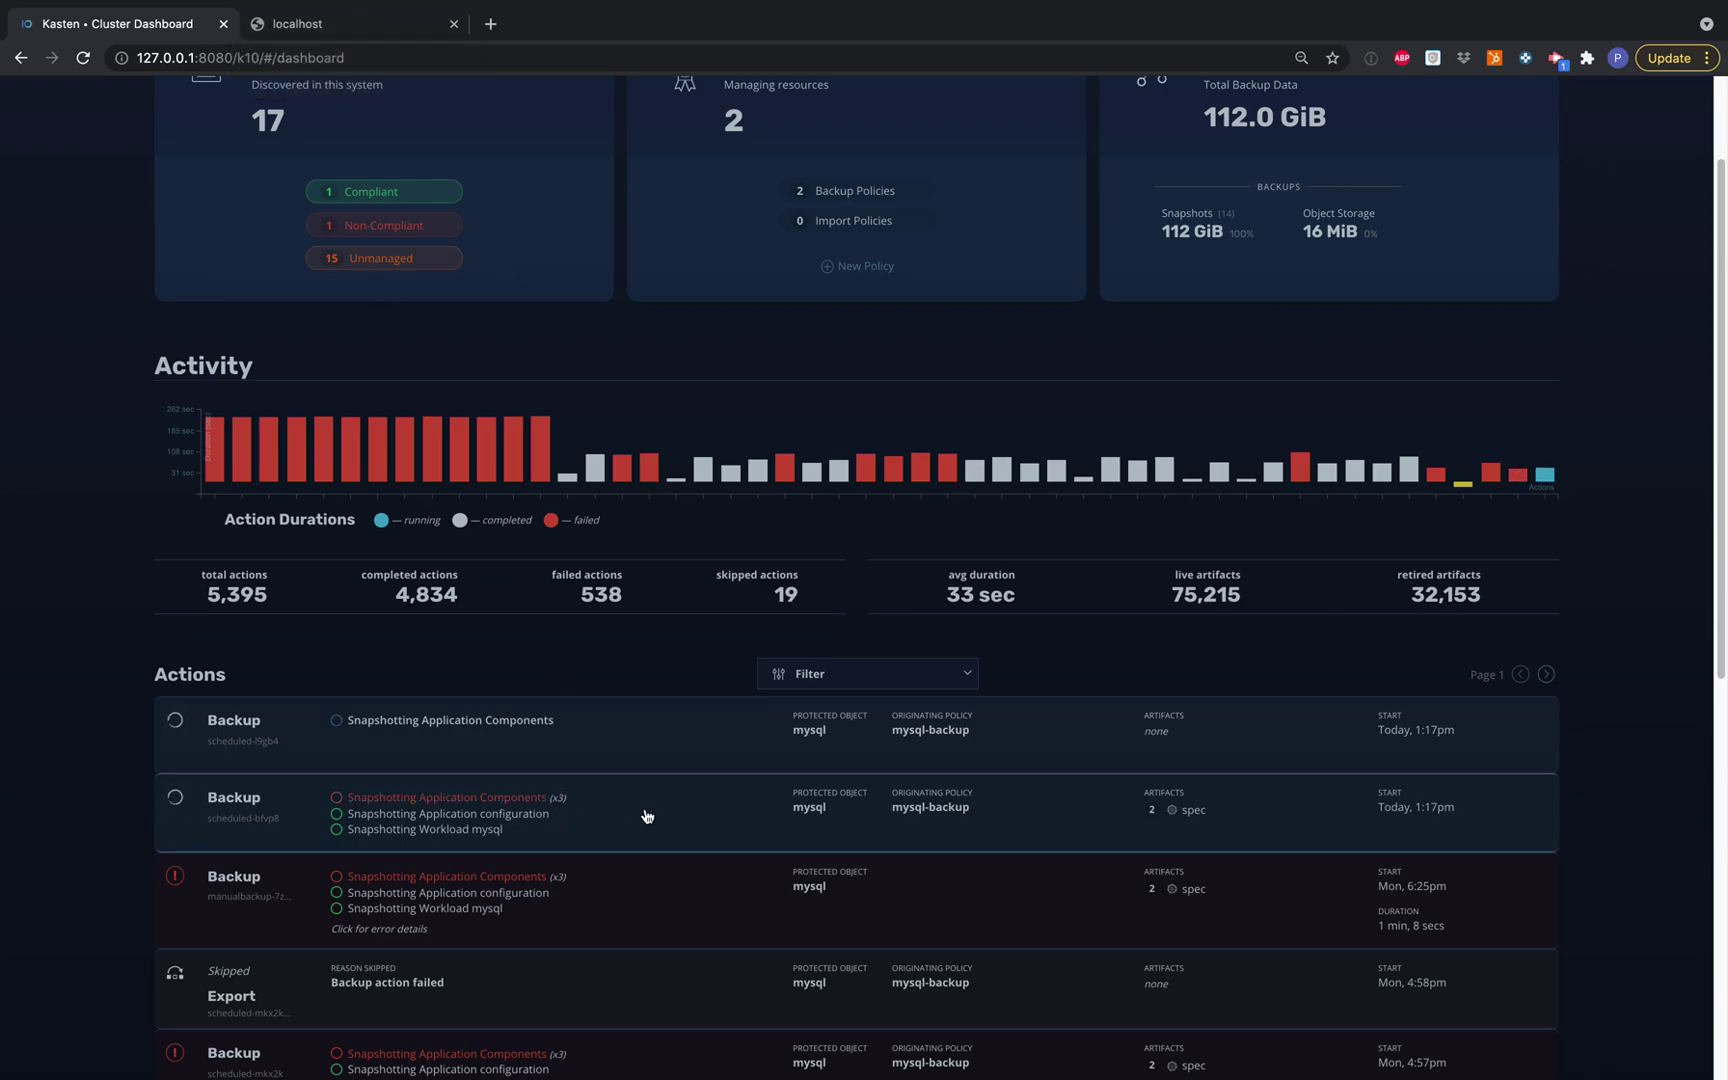
{"action": "key", "text": "super+Tab"}
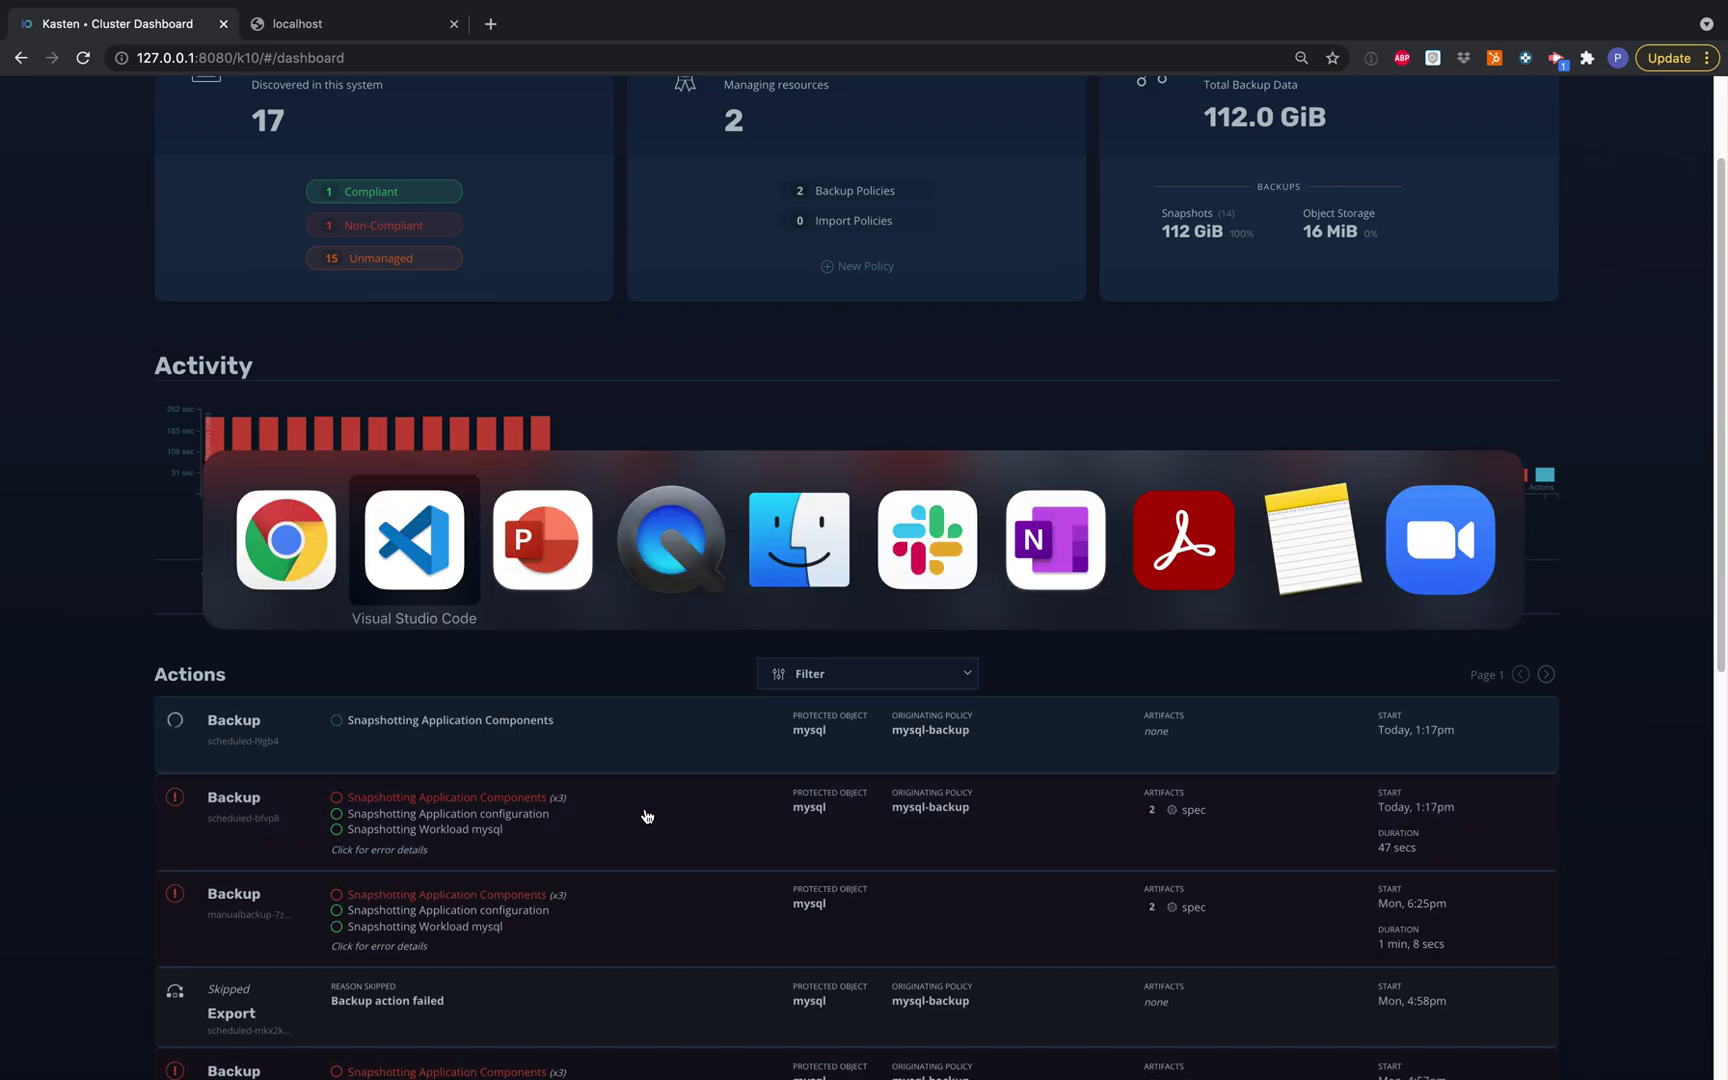
{"action": "key", "text": "super+v"}
{"action": "key", "text": "Return"}
- Load the Prometheus alerts page at localhost:9090/alerts in the second Chrome tab
{"action": "key", "text": "super+Tab"}
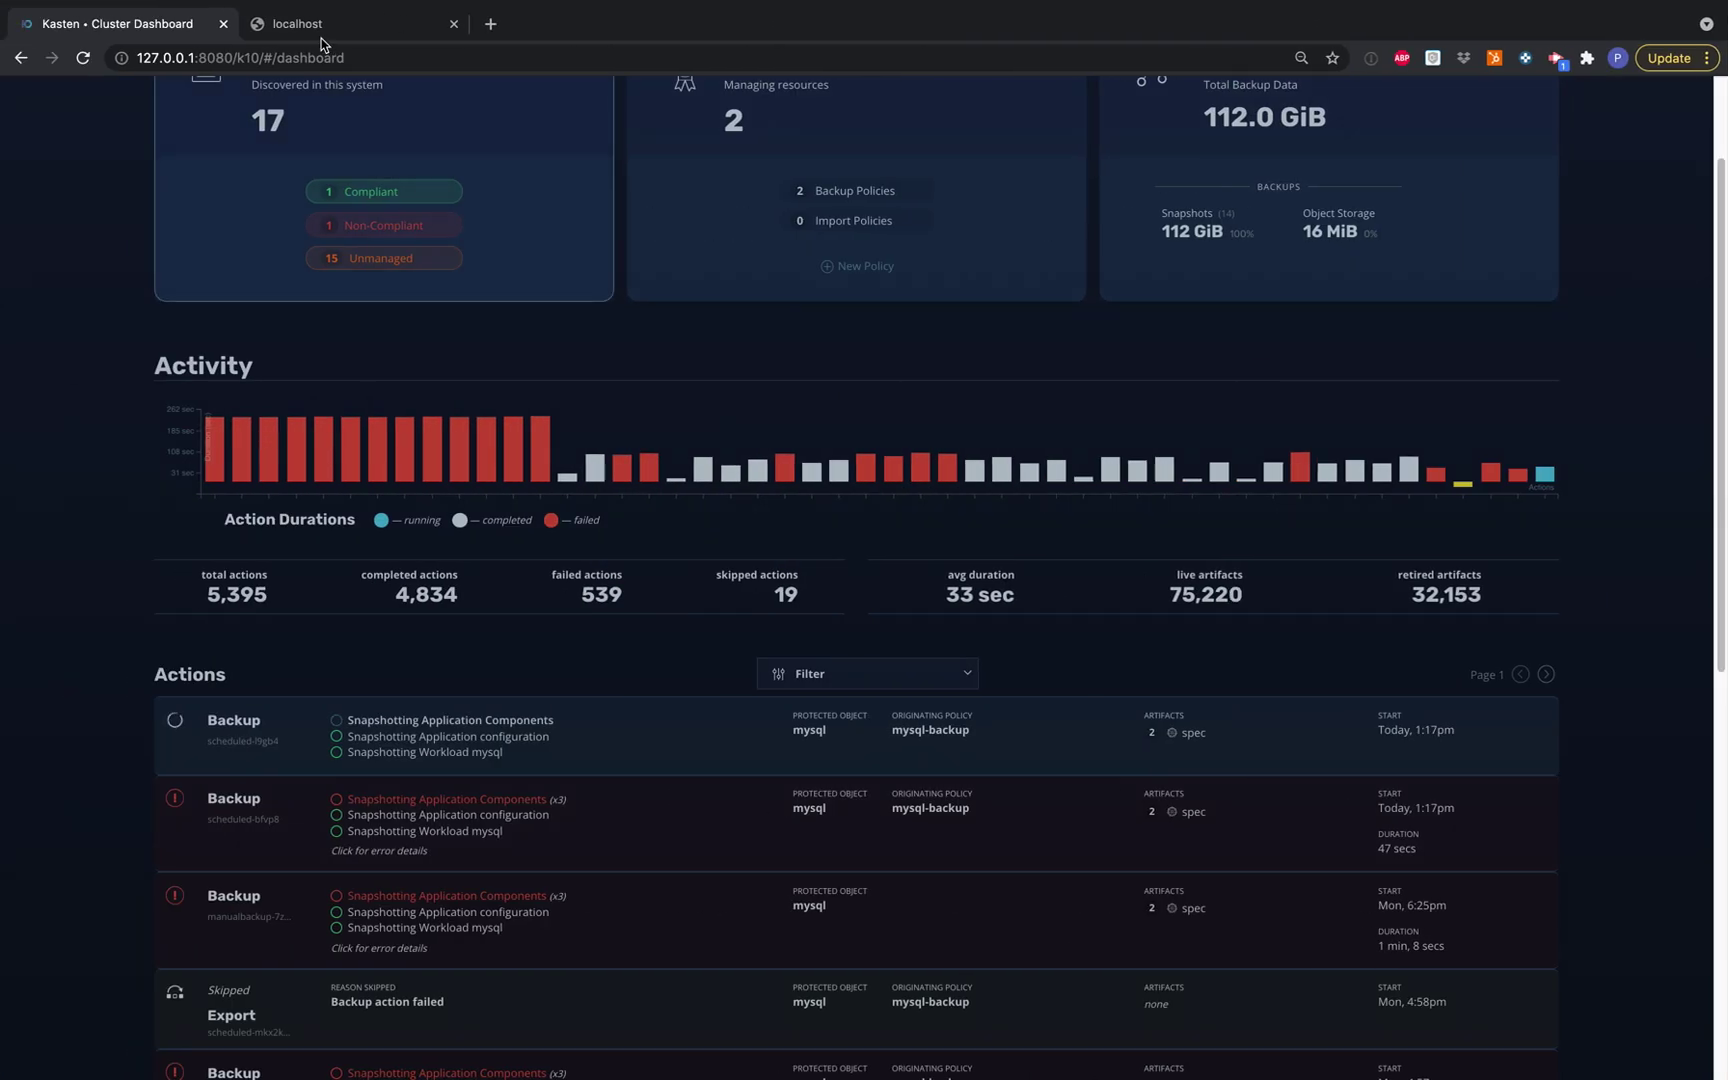
{"action": "left_click", "coordinate": [318, 30]}
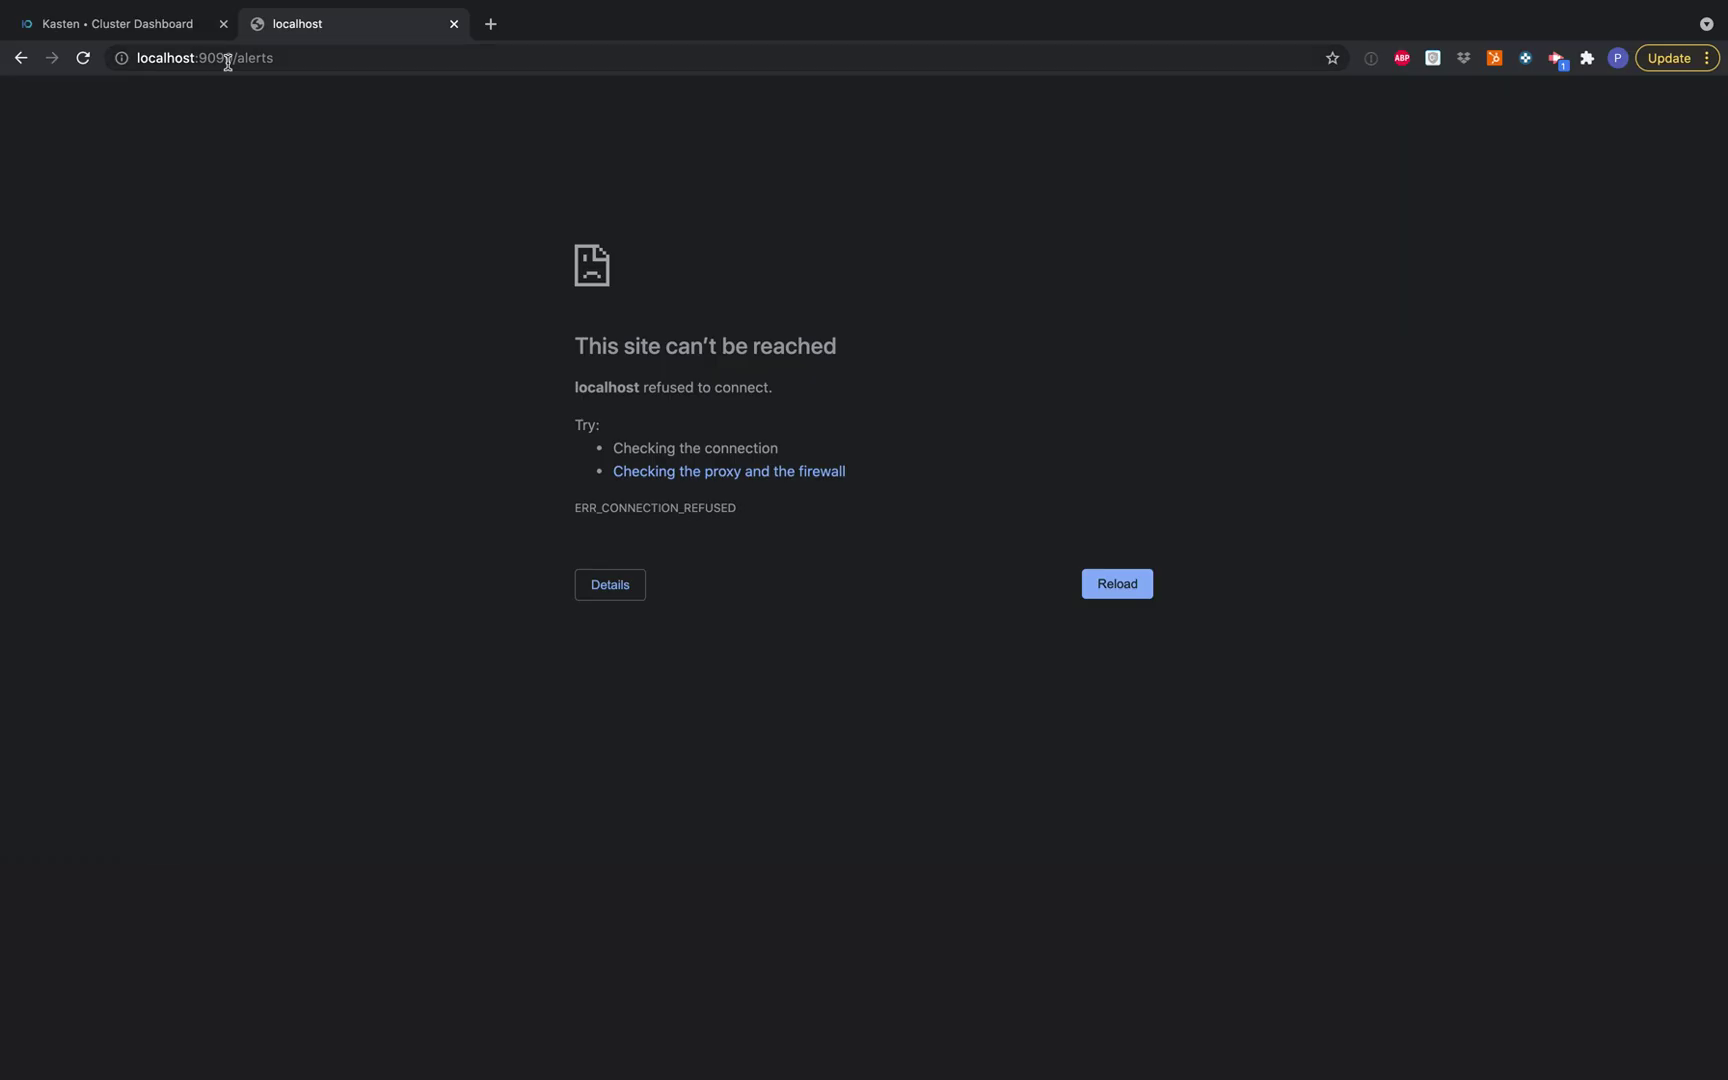
{"action": "left_click", "coordinate": [297, 63]}
{"action": "key", "text": "Return"}
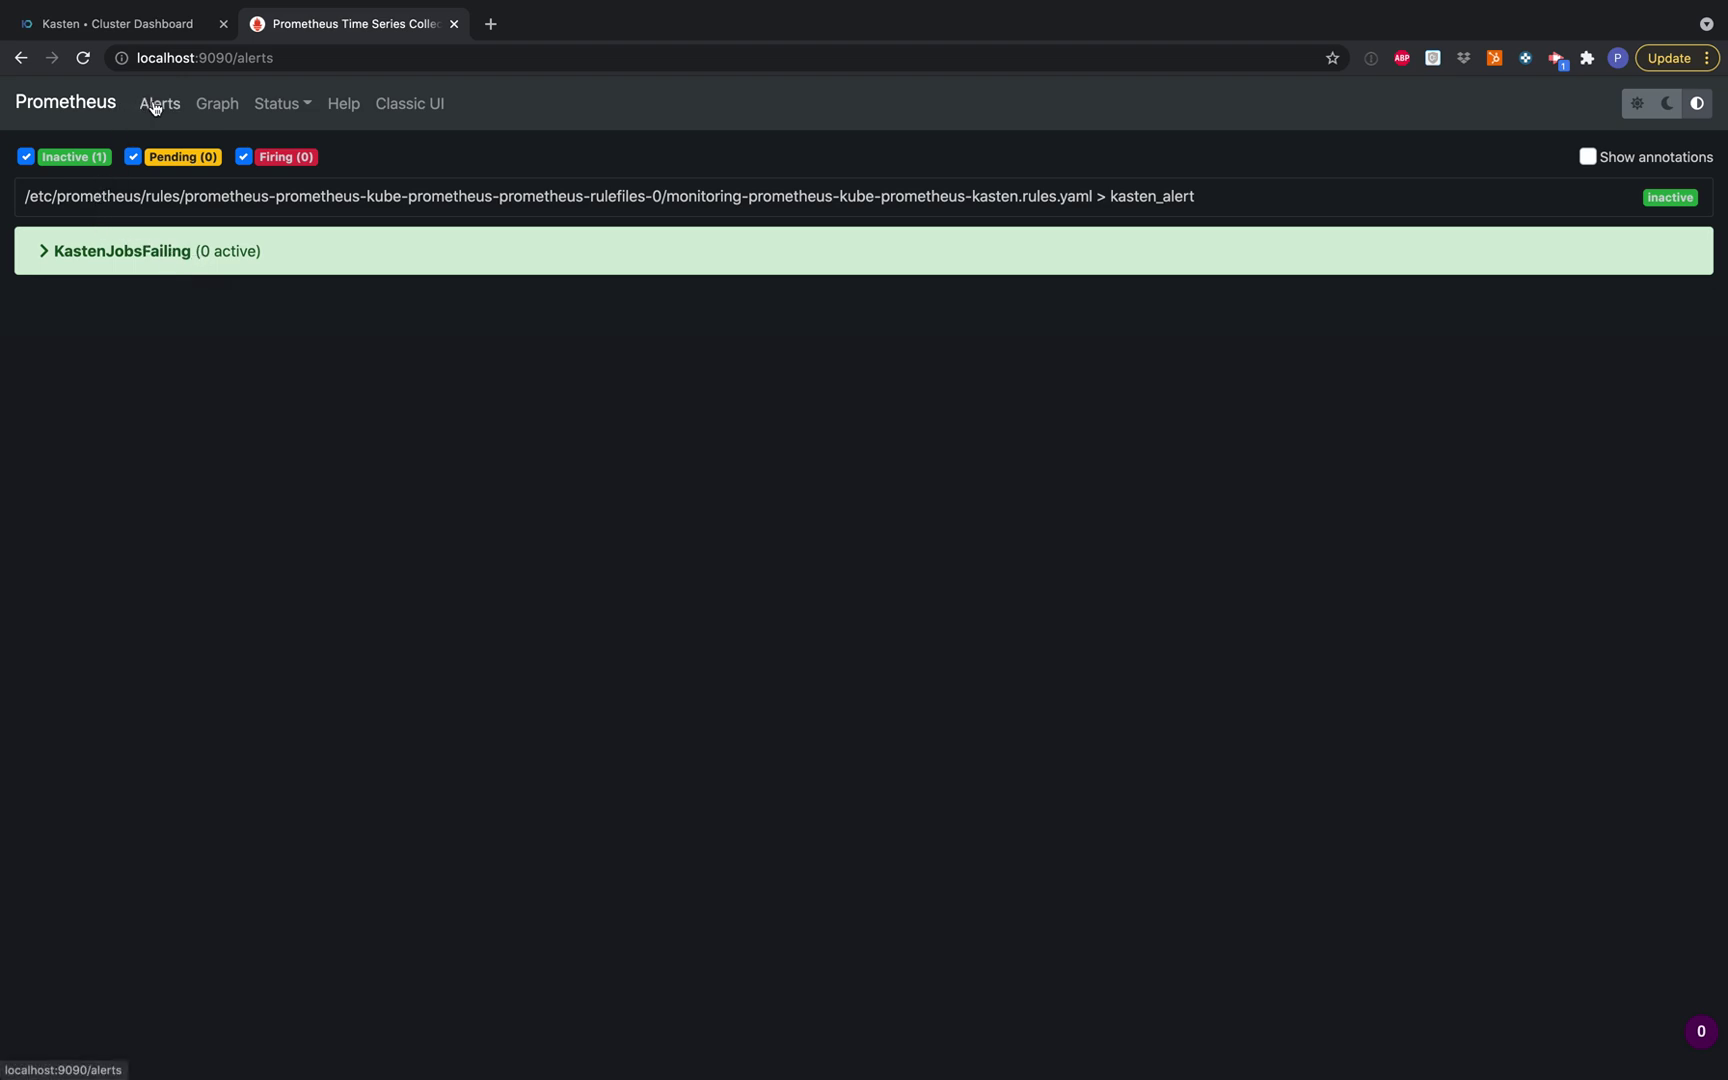
- Expand the KastenJobsFailing alert and reload the page repeatedly to follow its state, labels and annotations
{"action": "left_click", "coordinate": [42, 255]}
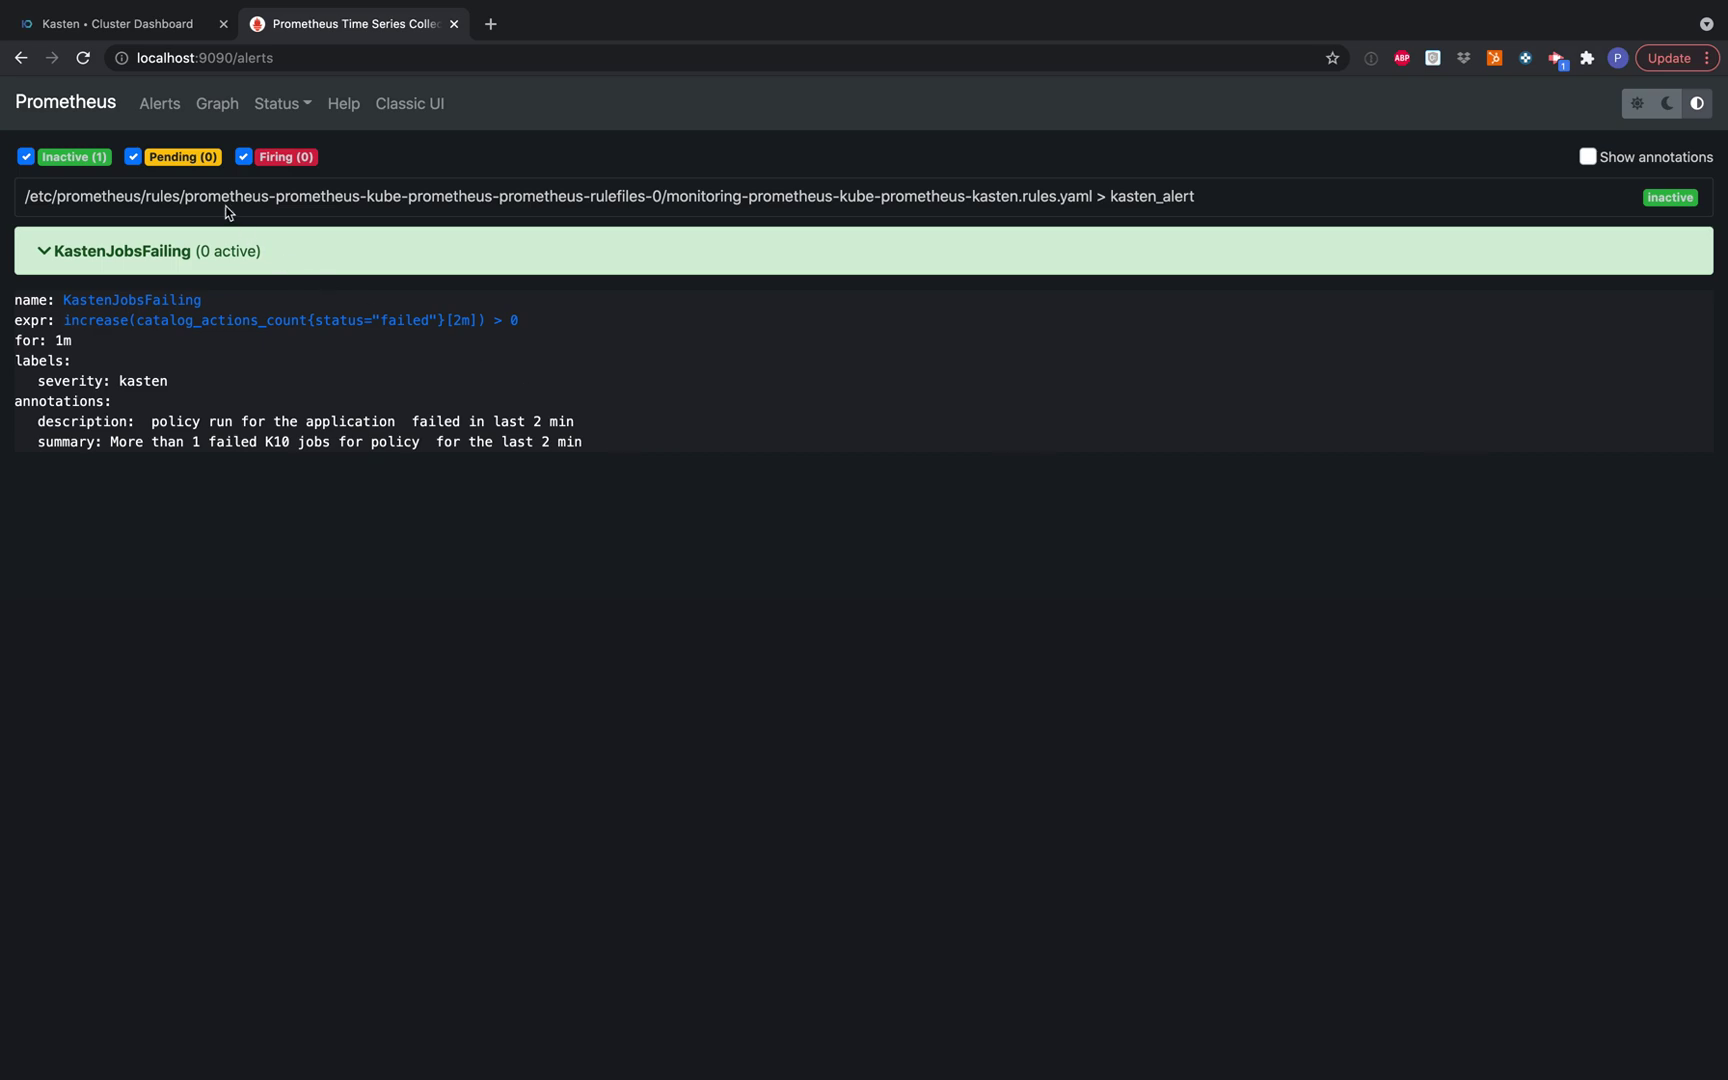
{"action": "left_click", "coordinate": [84, 61]}
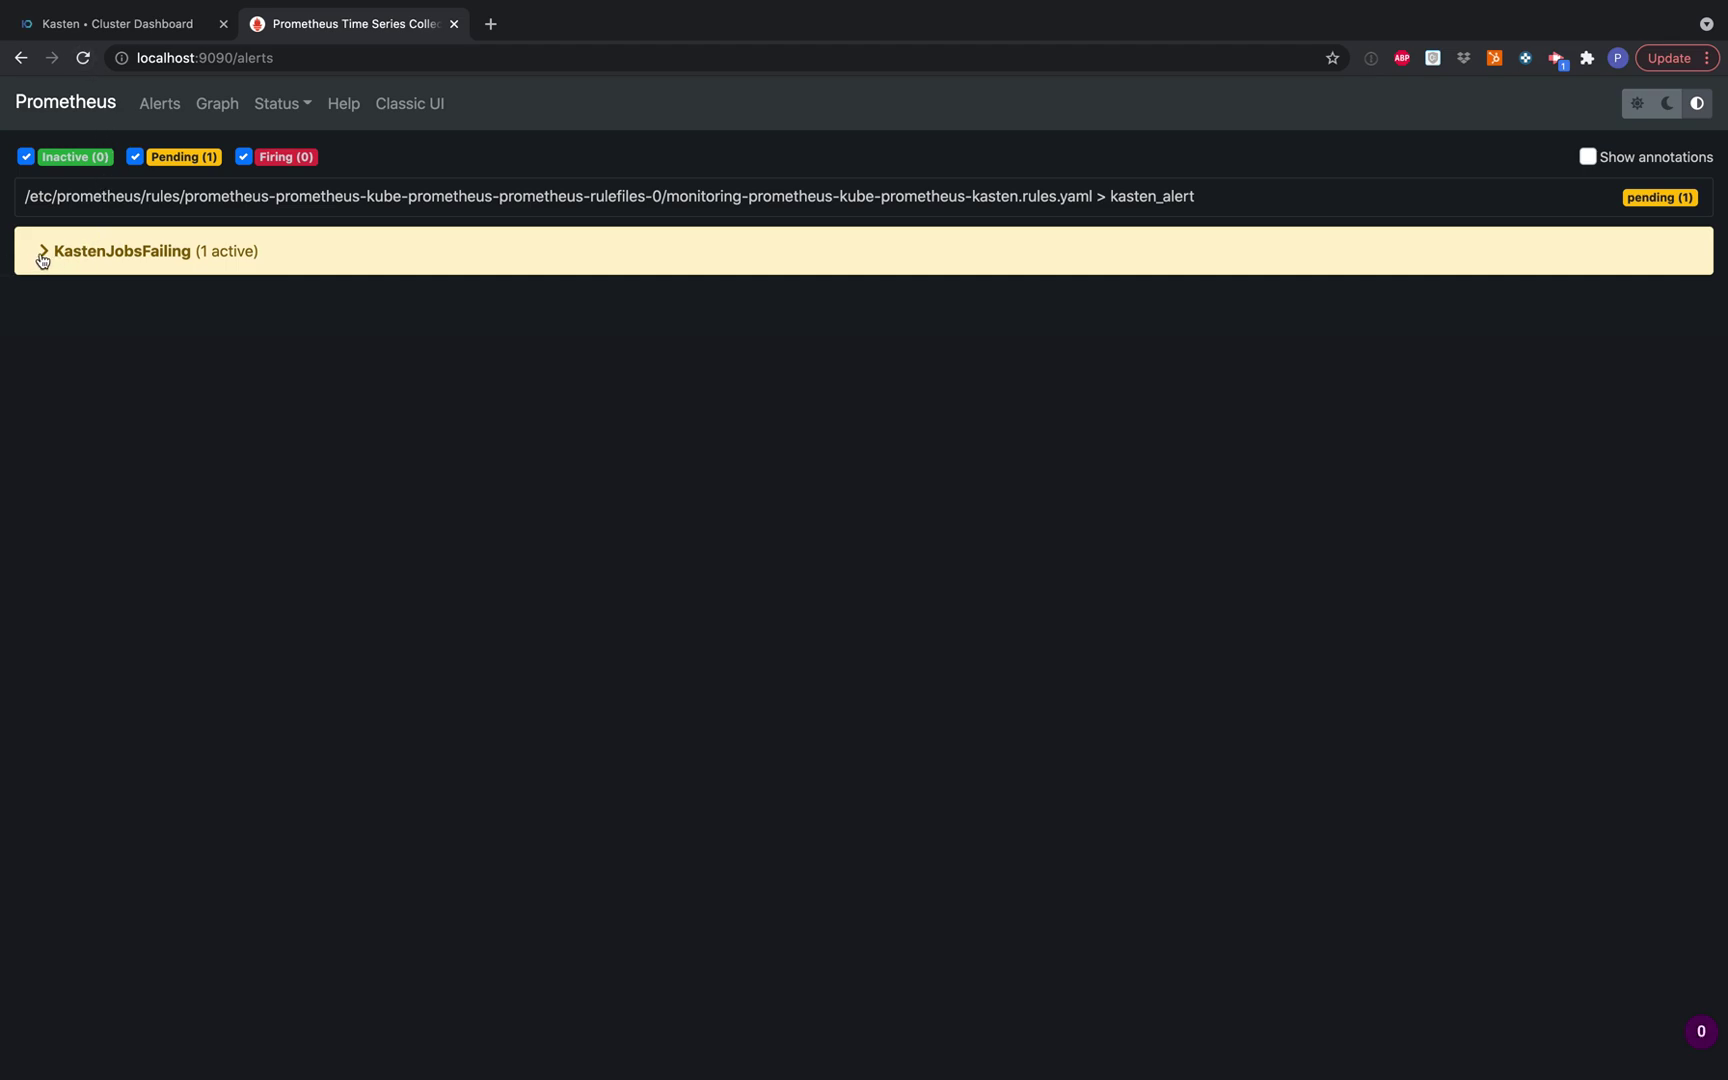
{"action": "left_click", "coordinate": [43, 253]}
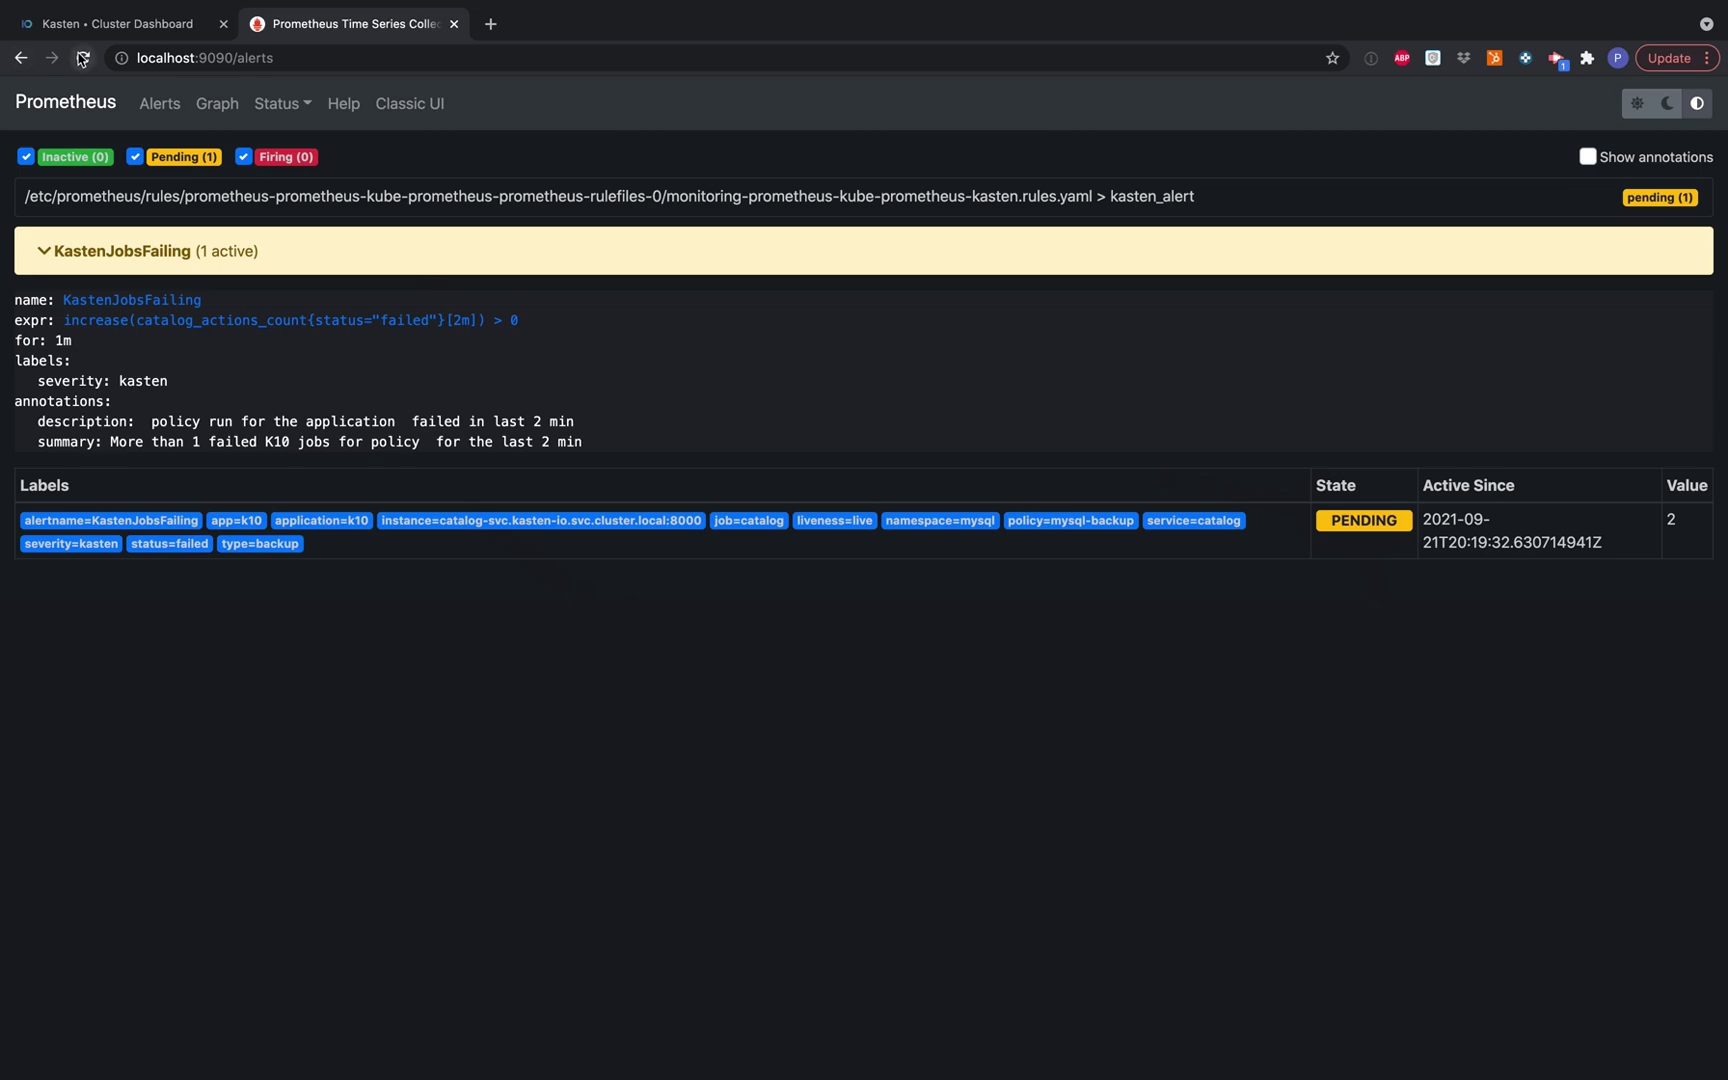
{"action": "left_click", "coordinate": [82, 58]}
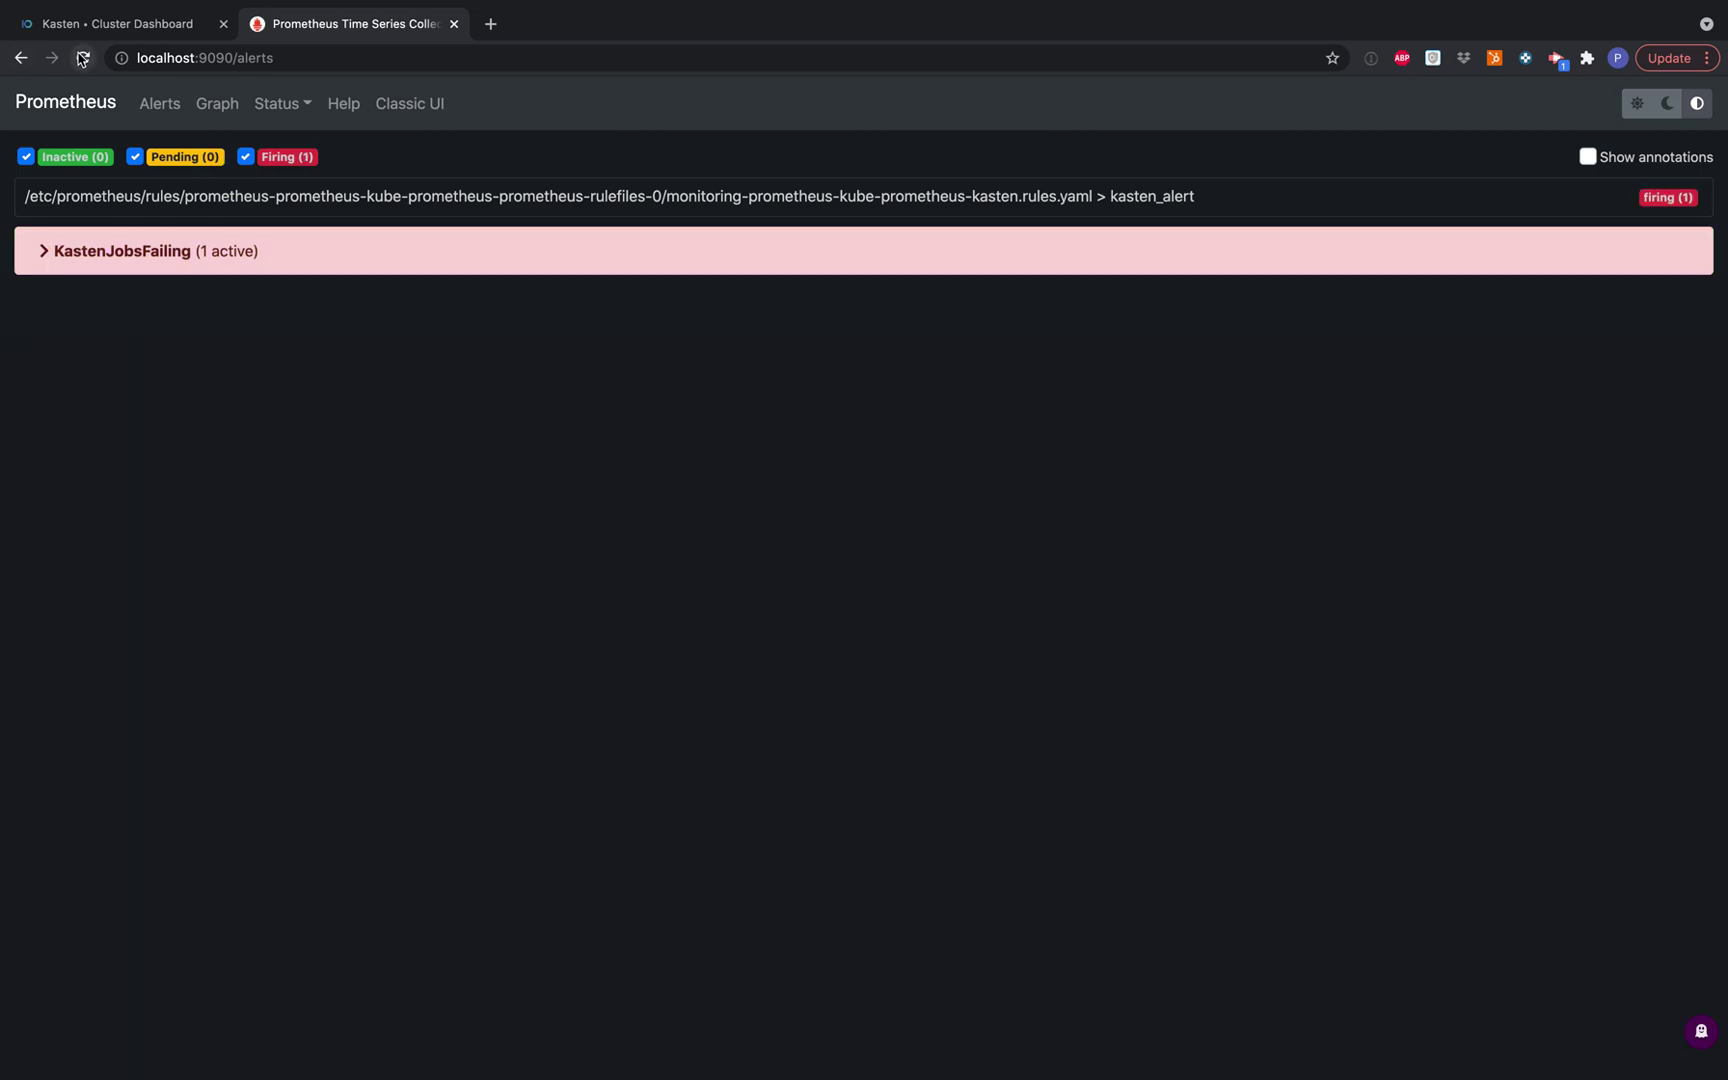
{"action": "left_click", "coordinate": [43, 252]}
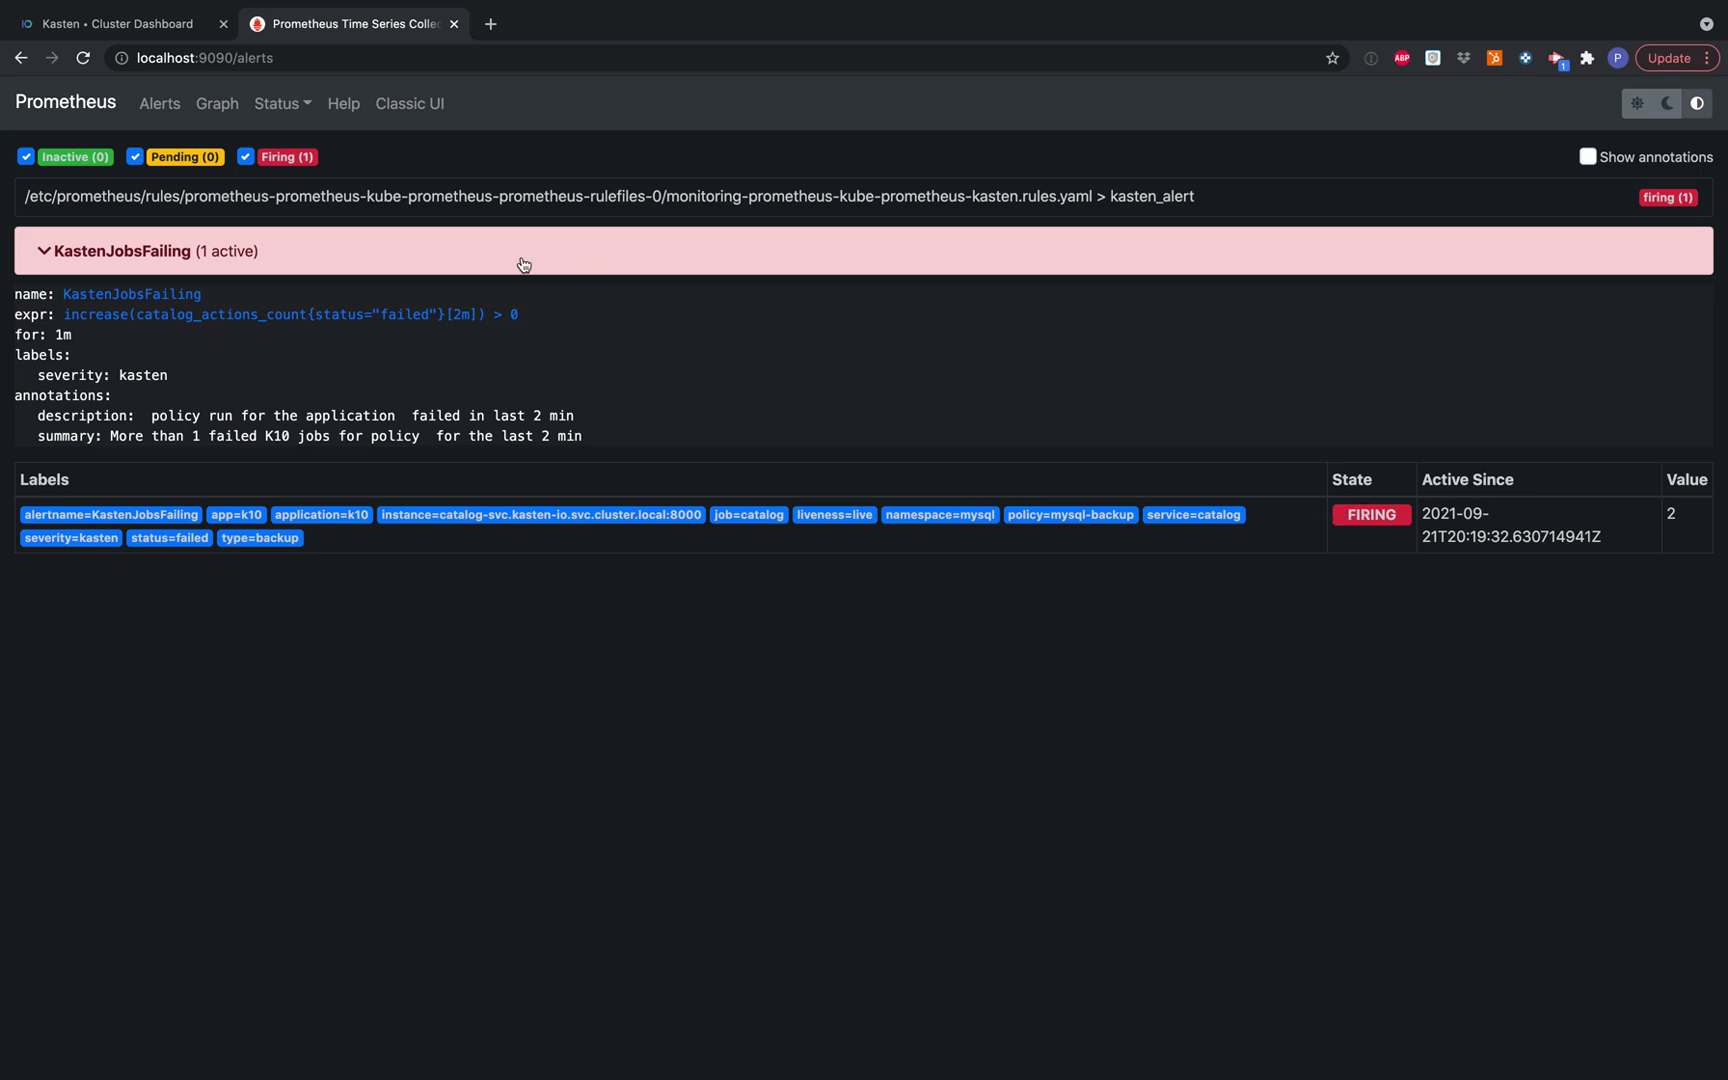
{"action": "left_click", "coordinate": [85, 60]}
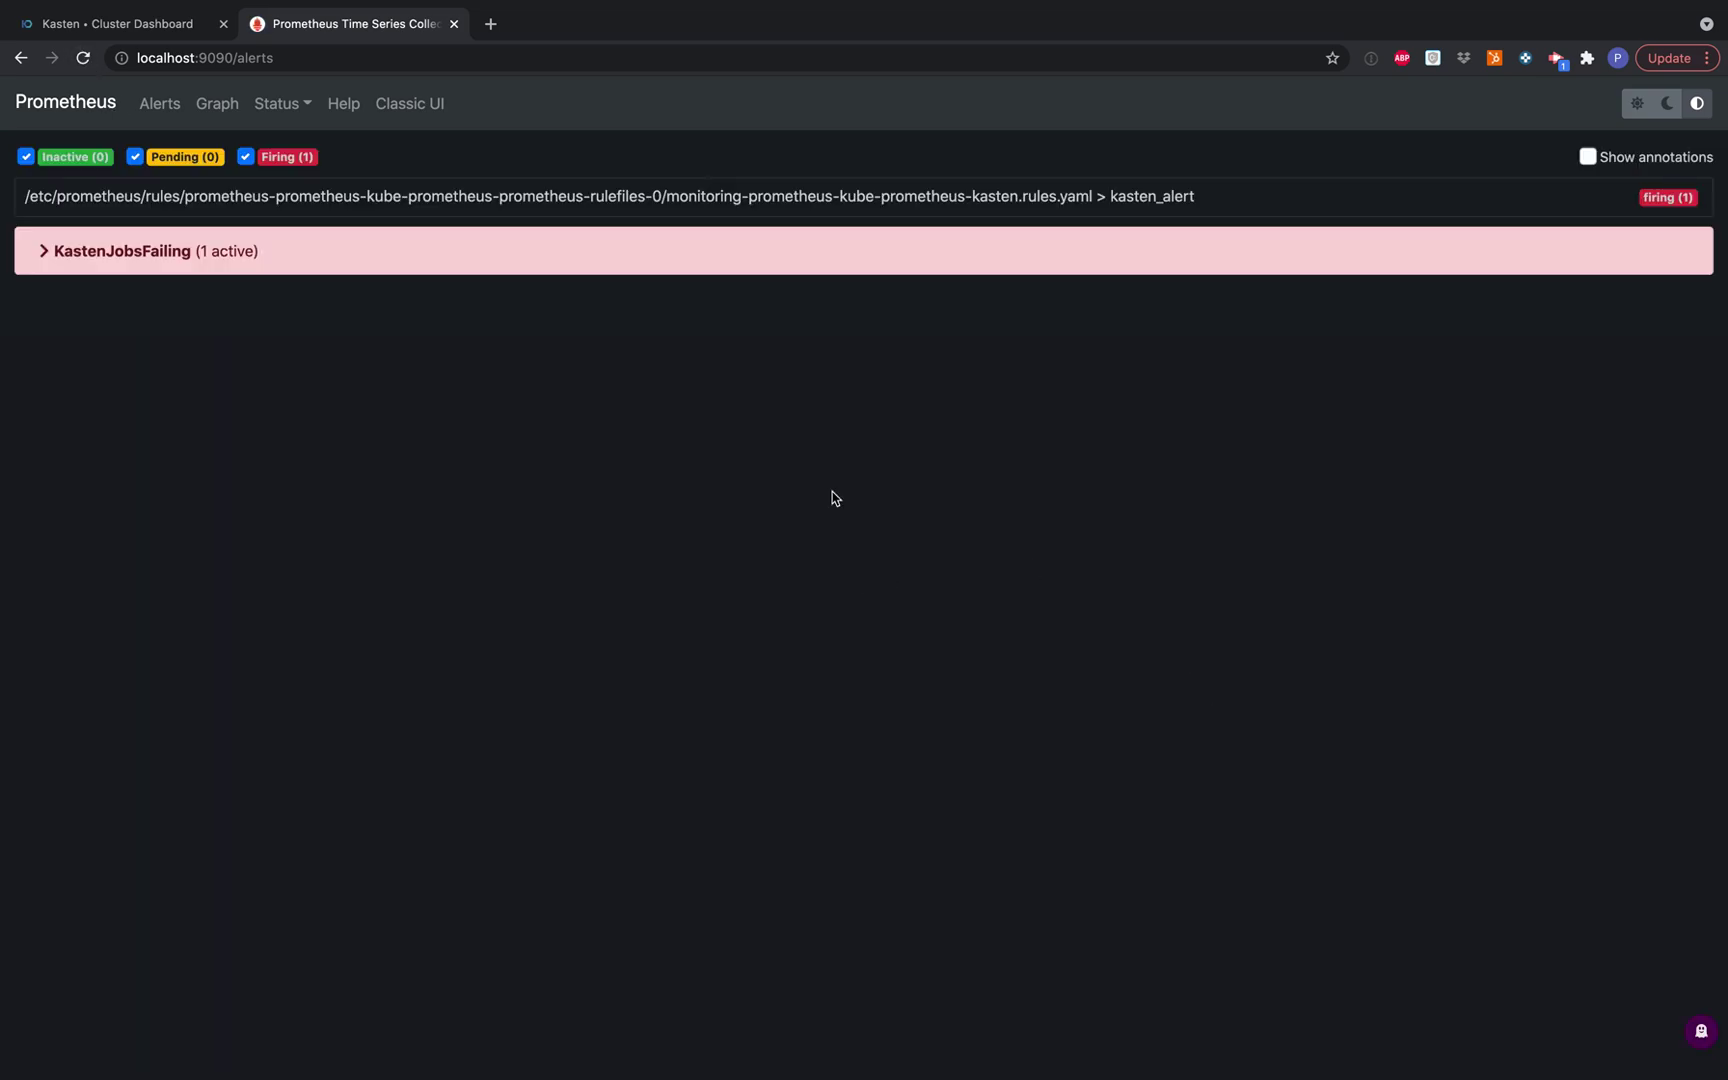
{"action": "left_click", "coordinate": [44, 252]}
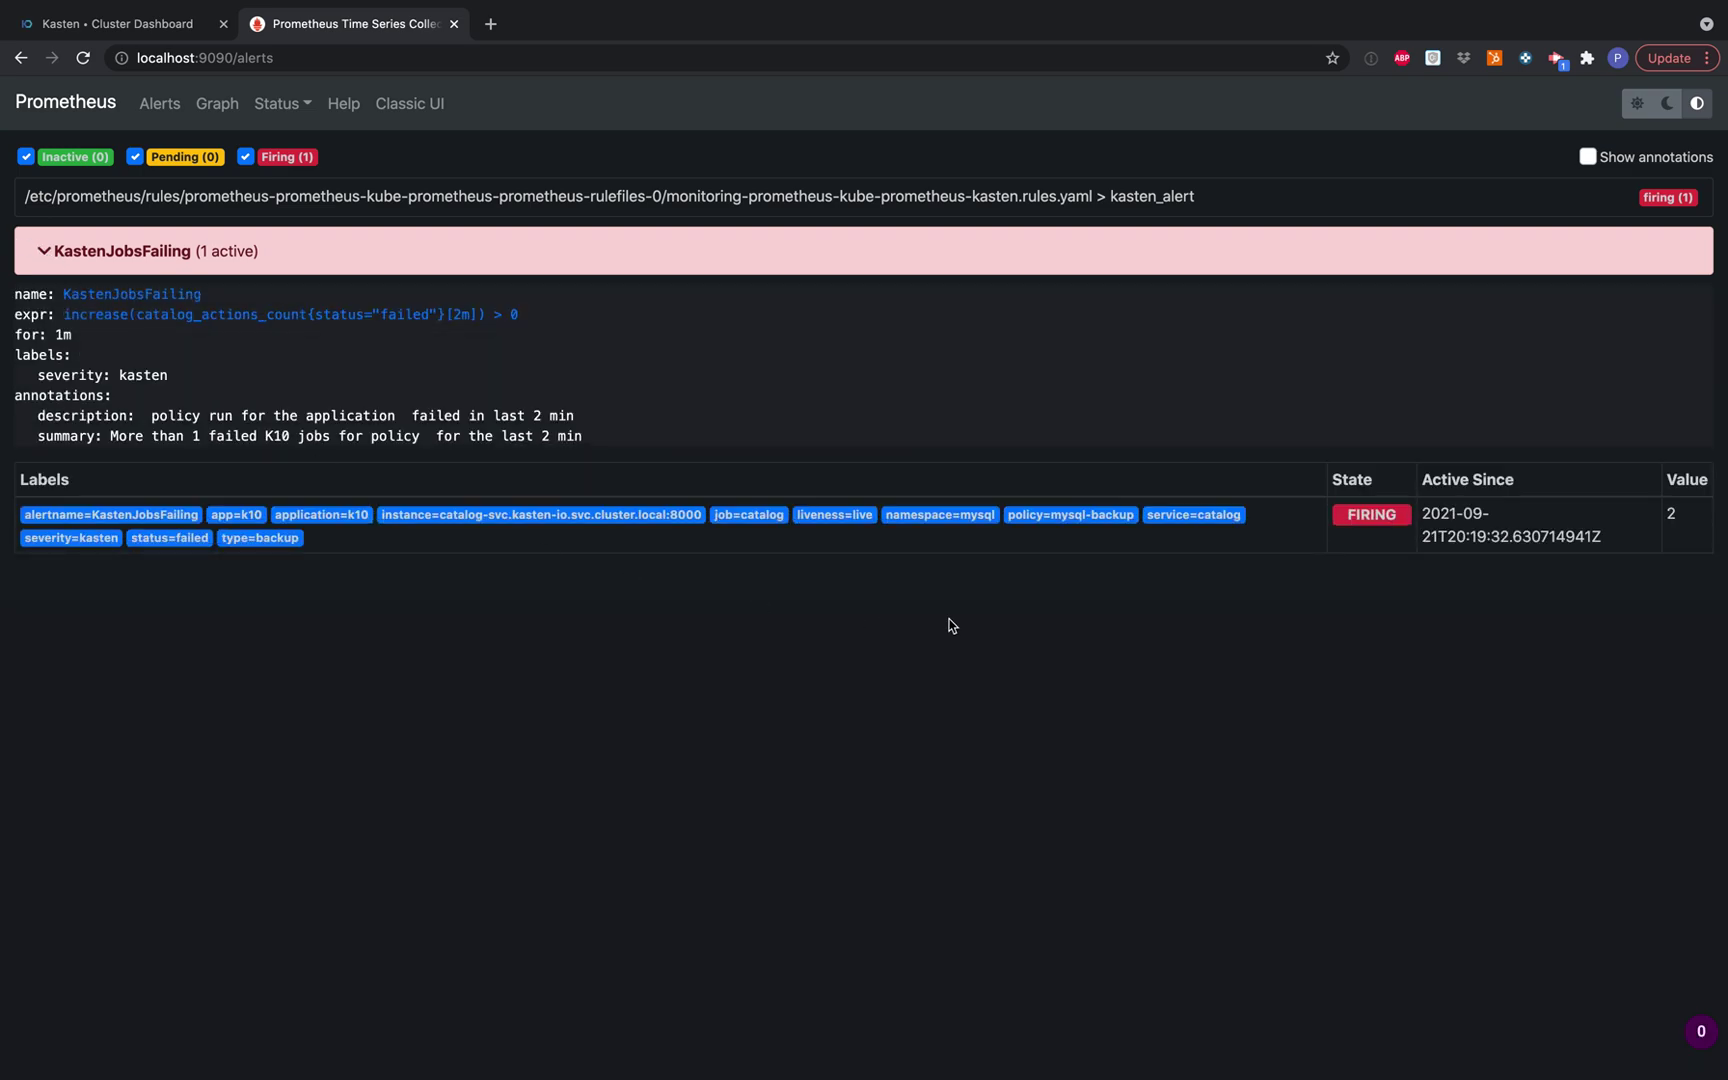
- Switch to Slack and check the K10 alerts channel for the latest Alertmanager message about the mysql-backup policy
{"action": "key", "text": "super+Tab"}
{"action": "key", "text": "super+Tab"}
{"action": "key", "text": "super+Tab"}
{"action": "key", "text": "super+Tab"}
{"action": "key", "text": "super+Tab"}
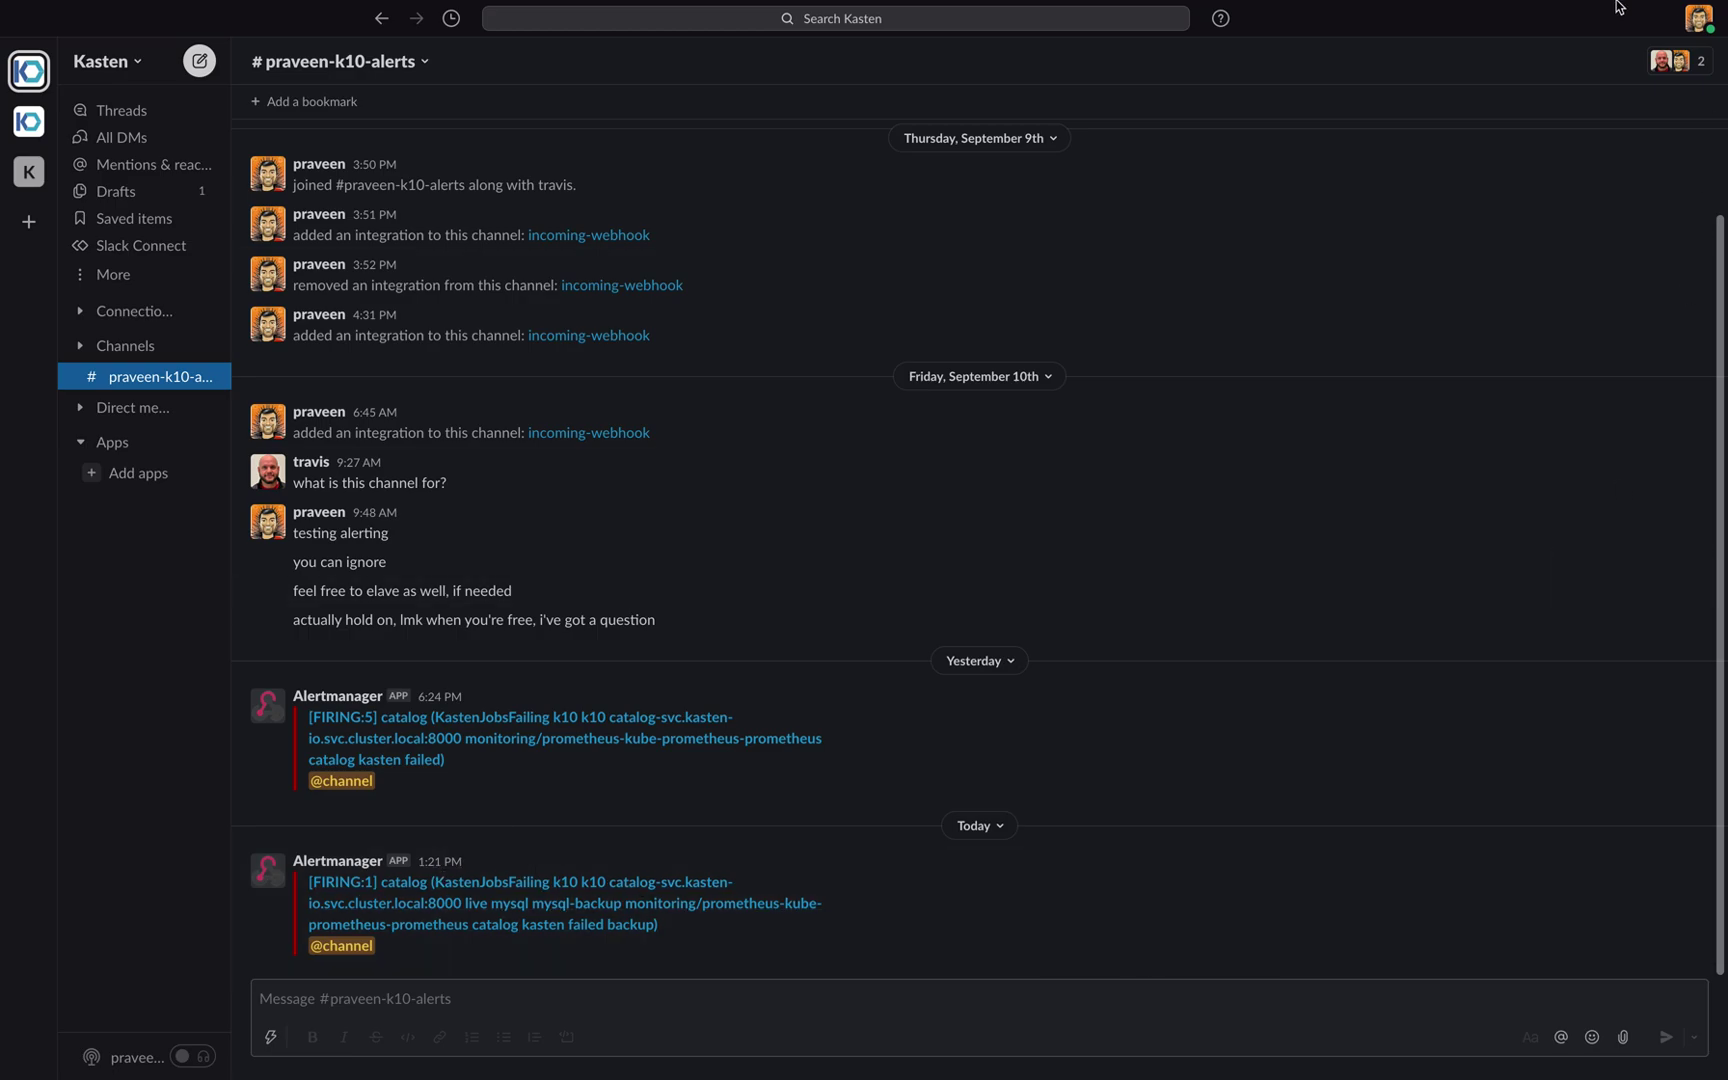
{"action": "mouse_move", "coordinate": [1581, 17]}
- Switch to the PowerPoint slide show at the demo slide
{"action": "key", "text": "super+Tab"}
{"action": "key", "text": "super+Tab"}
{"action": "key", "text": "super+Tab"}
{"action": "key", "text": "super+Tab"}
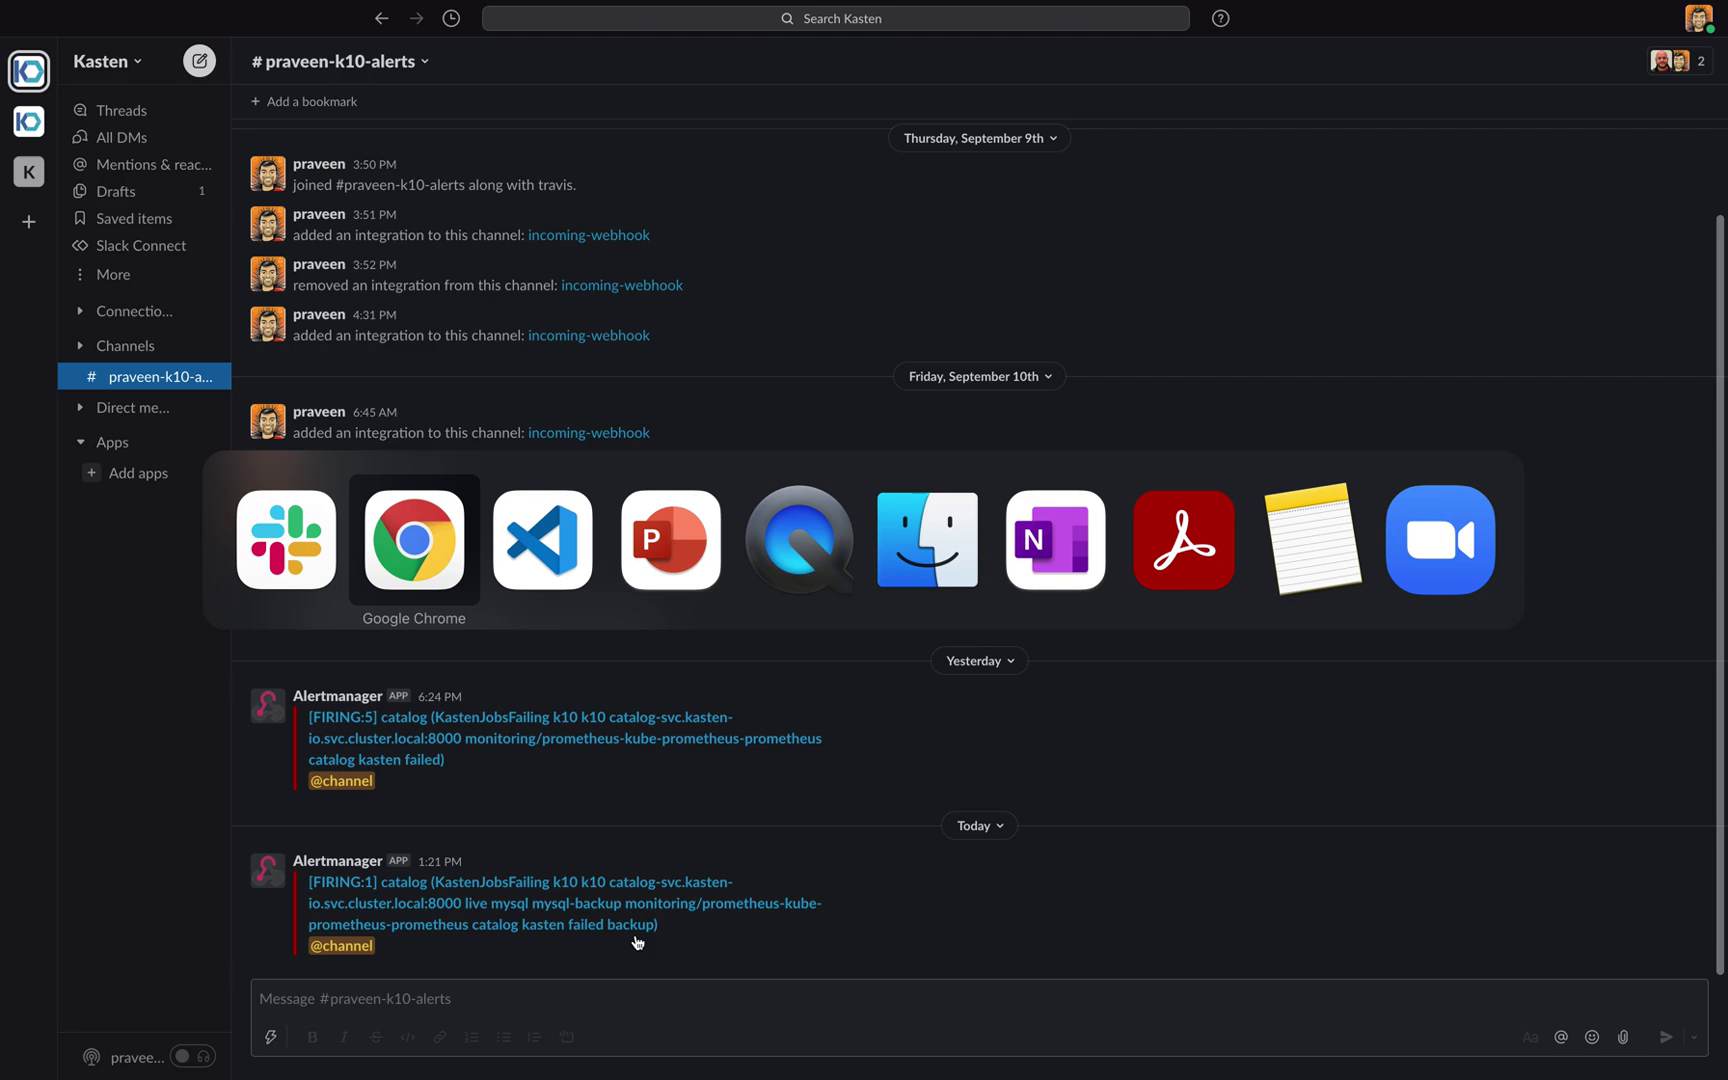
{"action": "key", "text": "super+shift+Tab"}
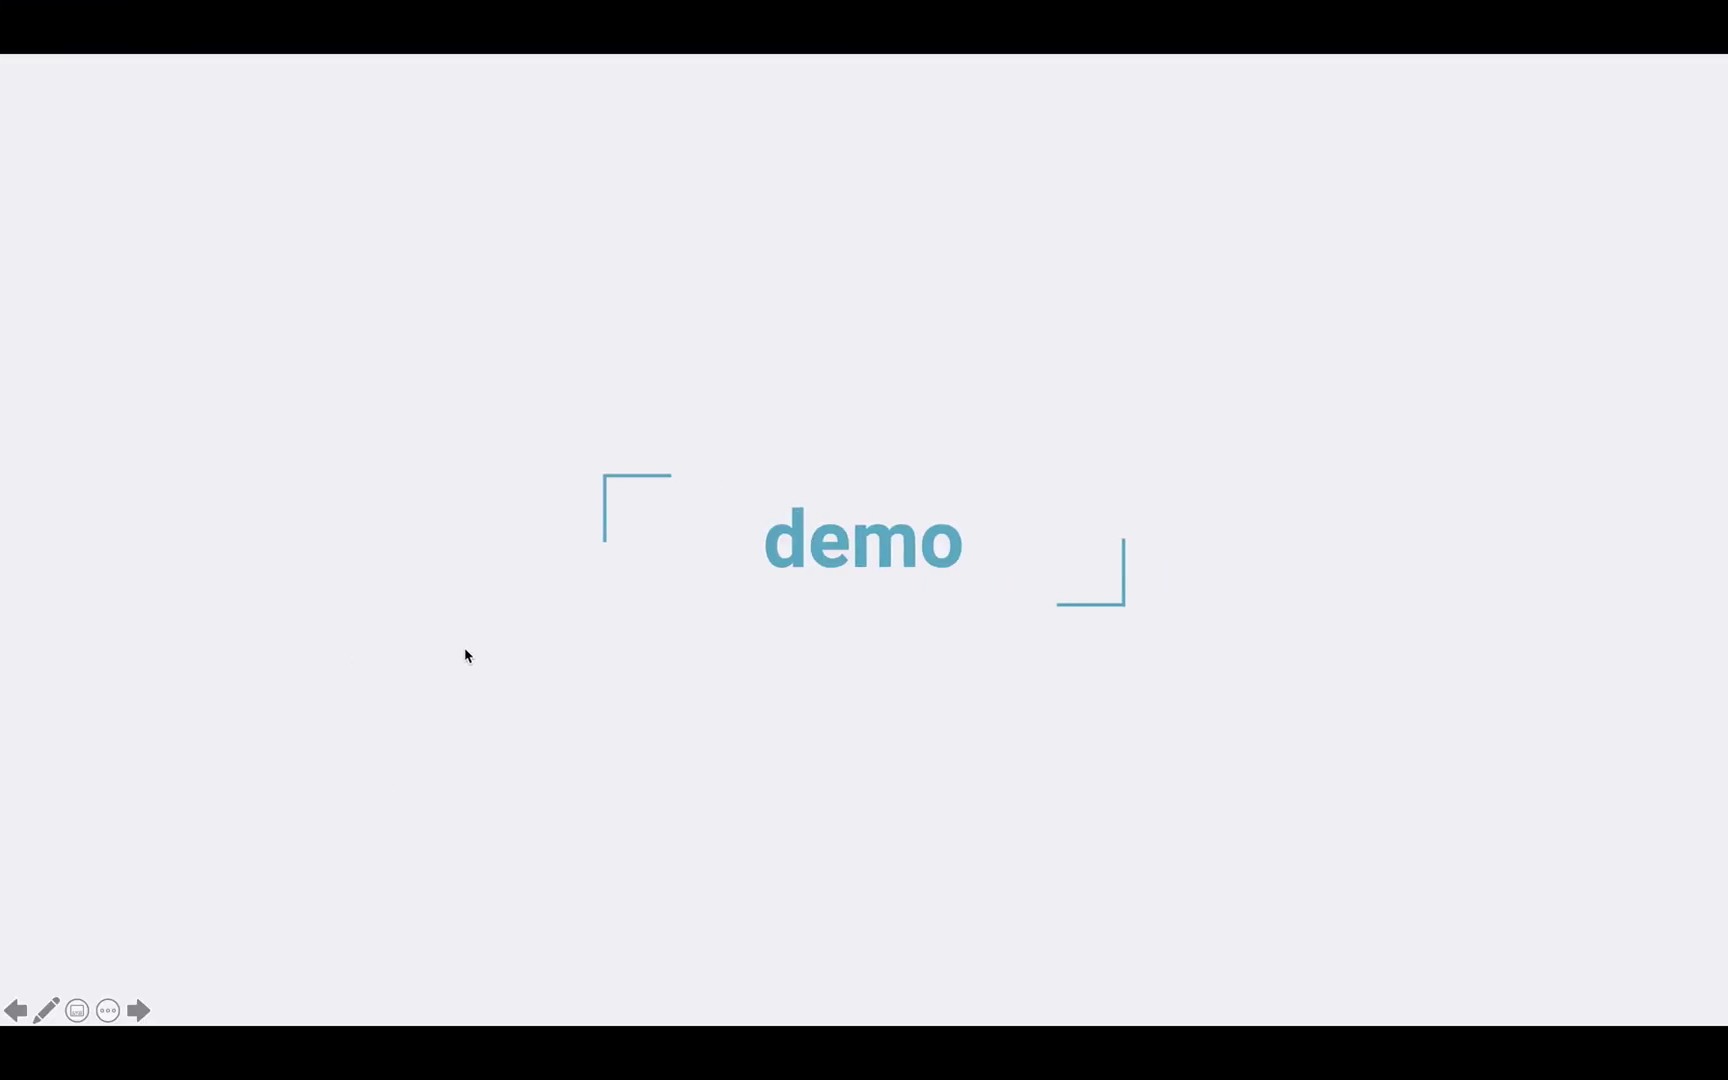